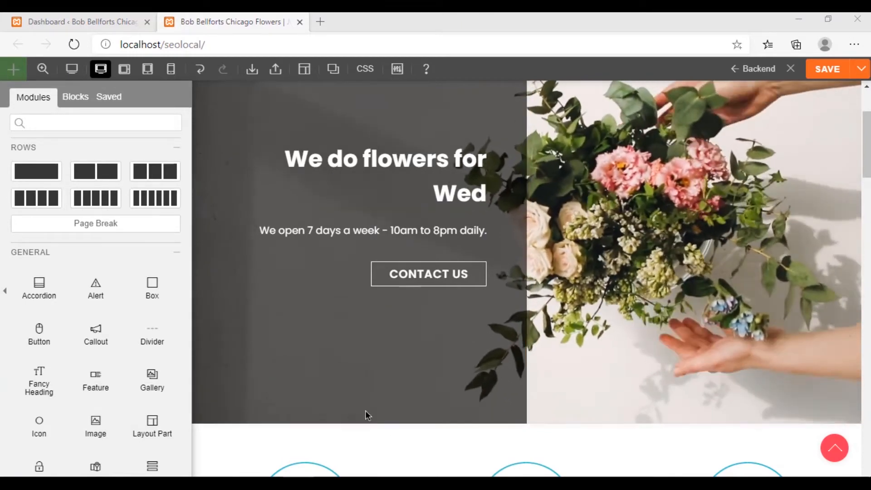
Remove the background image from the hero row's video background settings
scroll(323, 380, down, 4)
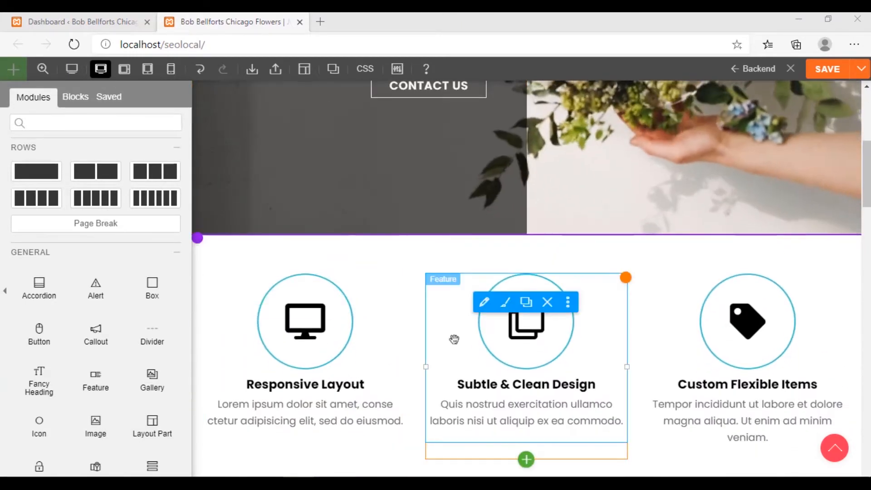
scroll(416, 352, down, 3)
scroll(417, 353, up, 1)
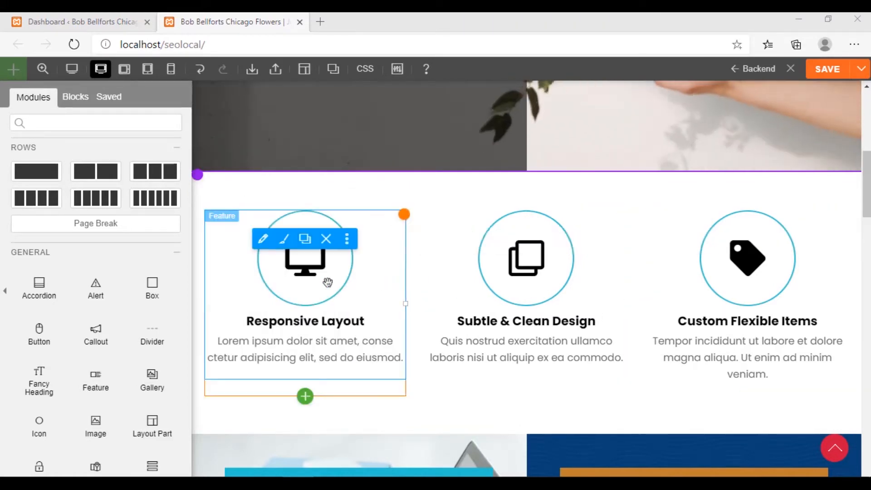
scroll(397, 258, up, 5)
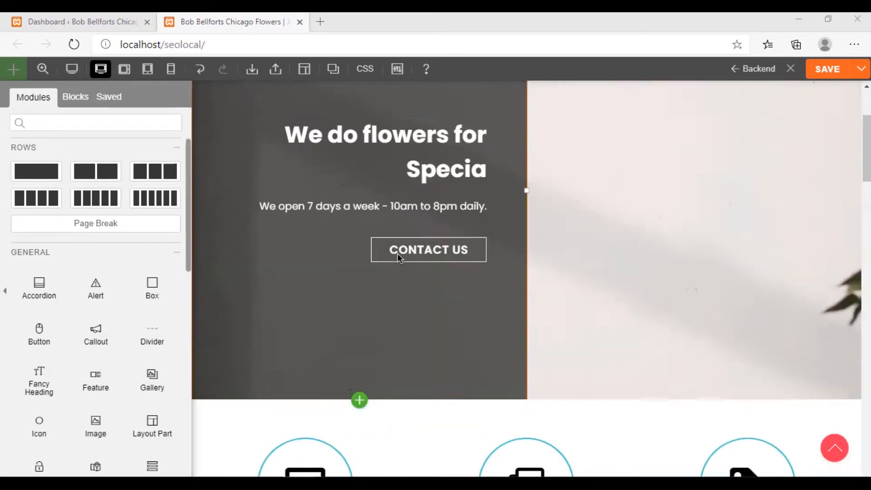
scroll(575, 271, up, 3)
scroll(575, 271, down, 3)
scroll(575, 270, up, 3)
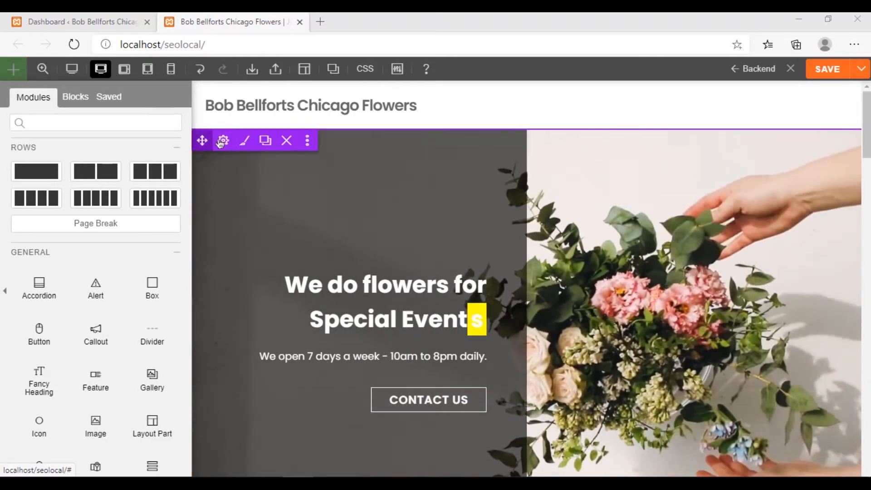
click(223, 141)
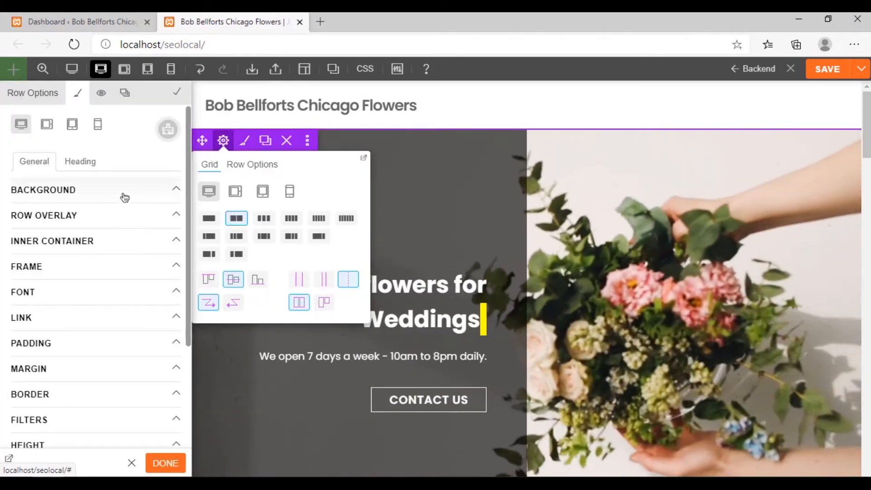
click(124, 197)
scroll(164, 313, down, 1)
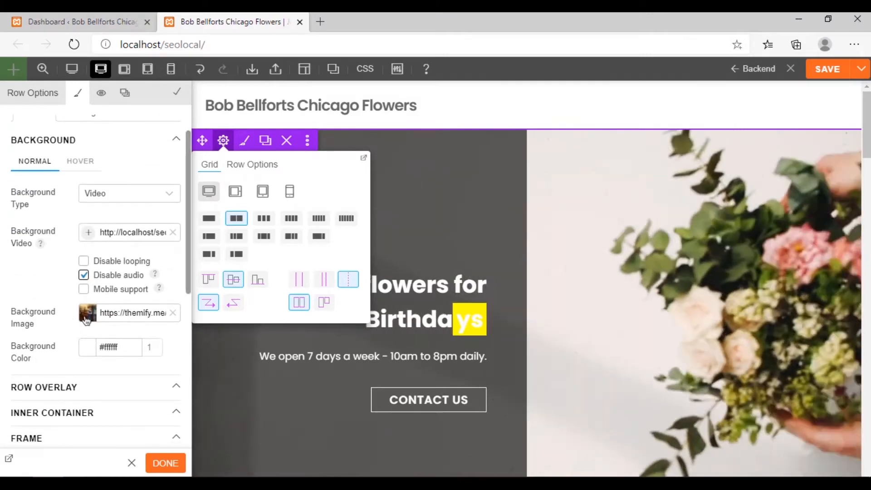
click(173, 313)
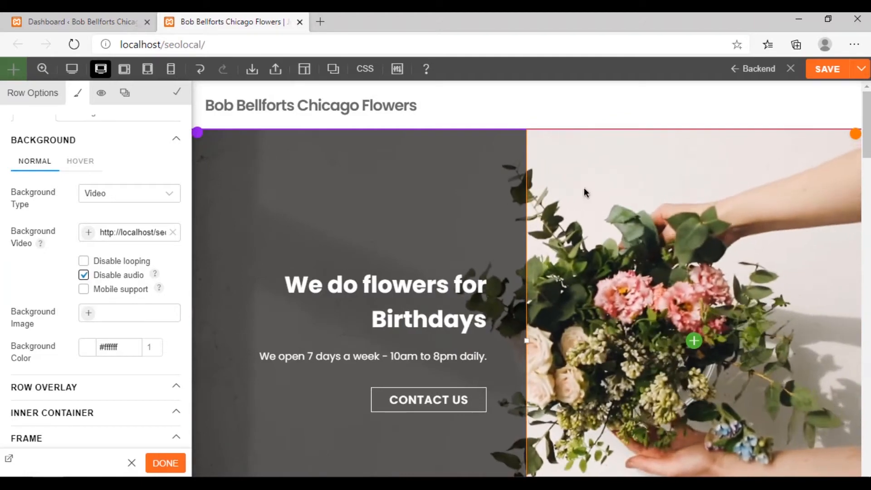
Try disabling looping for the hero row's background video
click(83, 260)
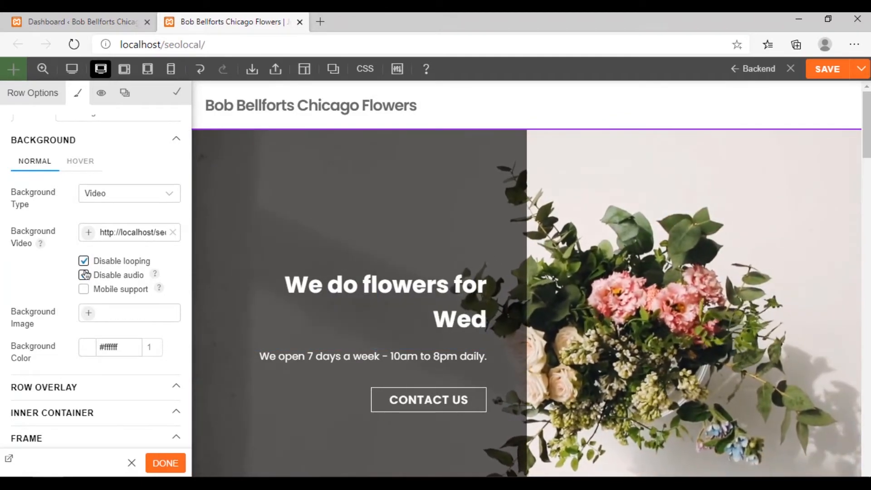
scroll(110, 270, down, 1)
scroll(109, 266, up, 2)
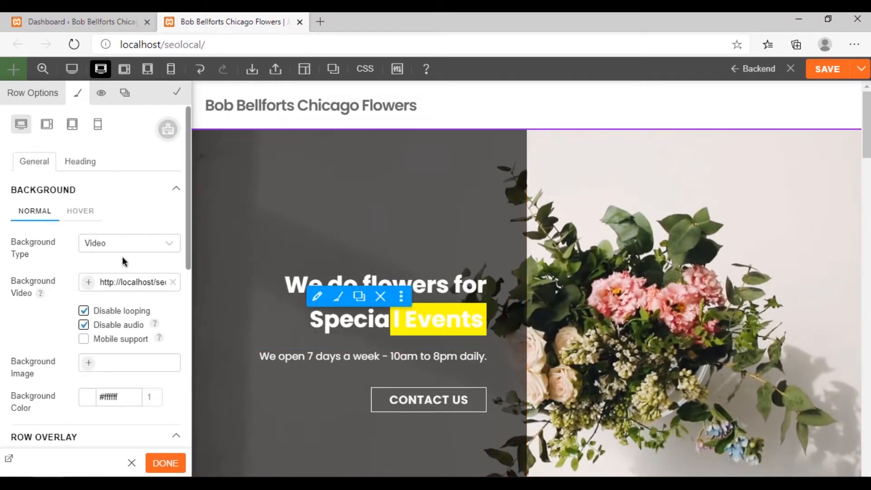
click(101, 312)
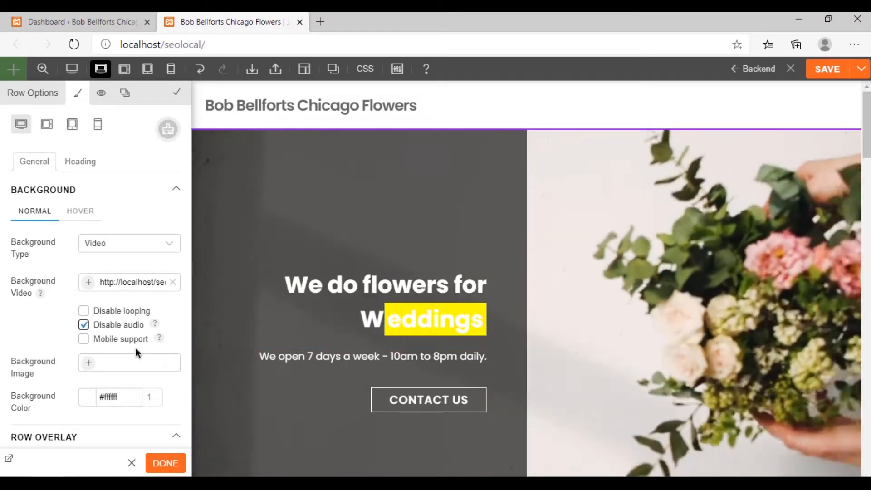
scroll(162, 294, down, 1)
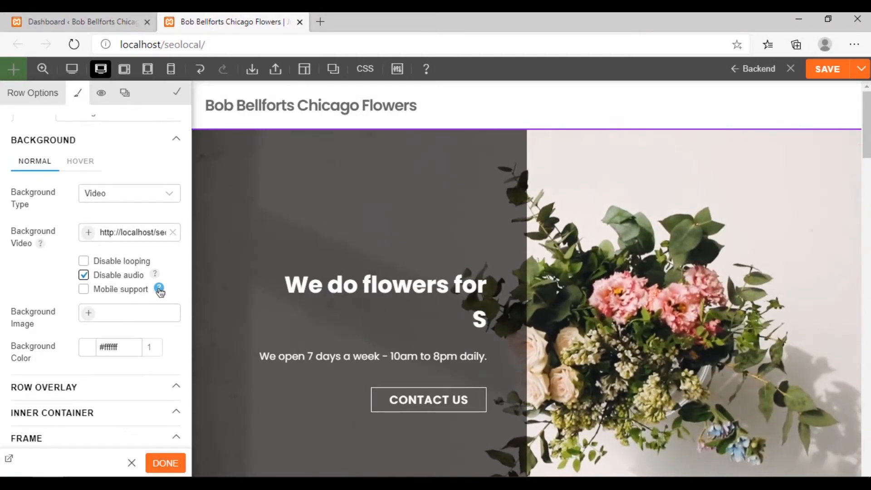
scroll(175, 273, down, 1)
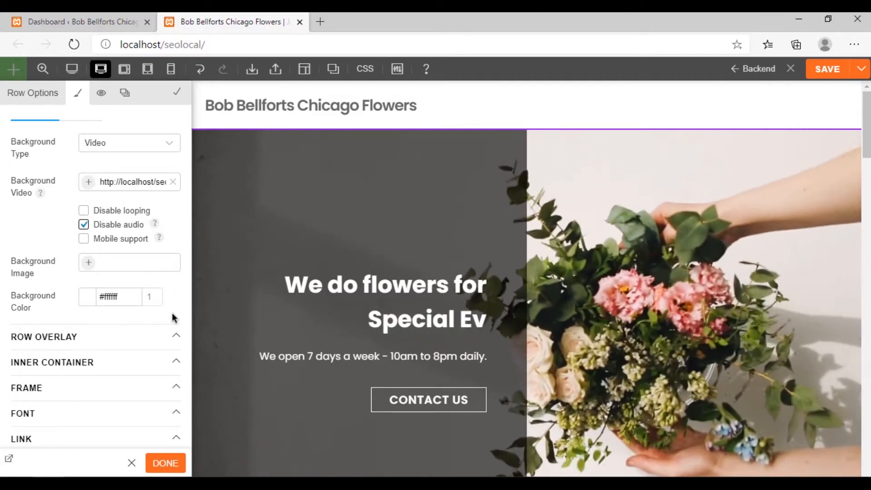
scroll(175, 316, down, 2)
scroll(175, 316, up, 3)
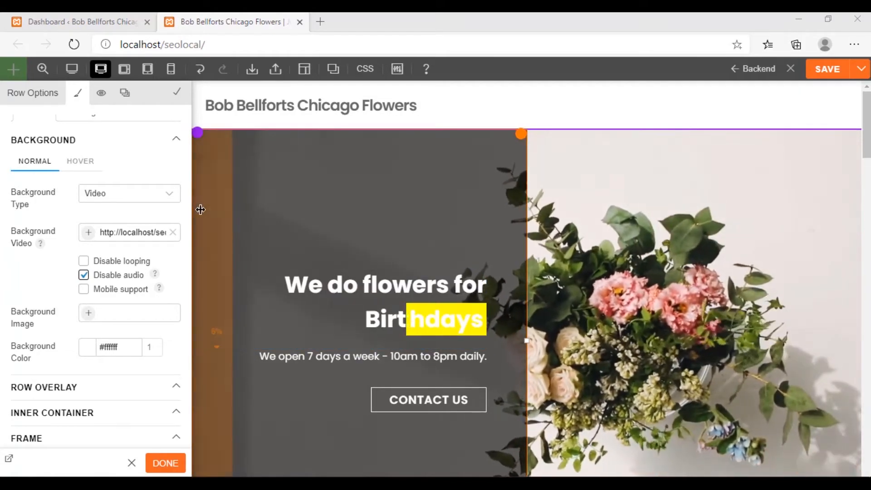
Open the flower video production-ID-4522953.mp4 in the WordPress Media Library and seek to about 00:02, where both hands appear beside the bouquet
click(80, 19)
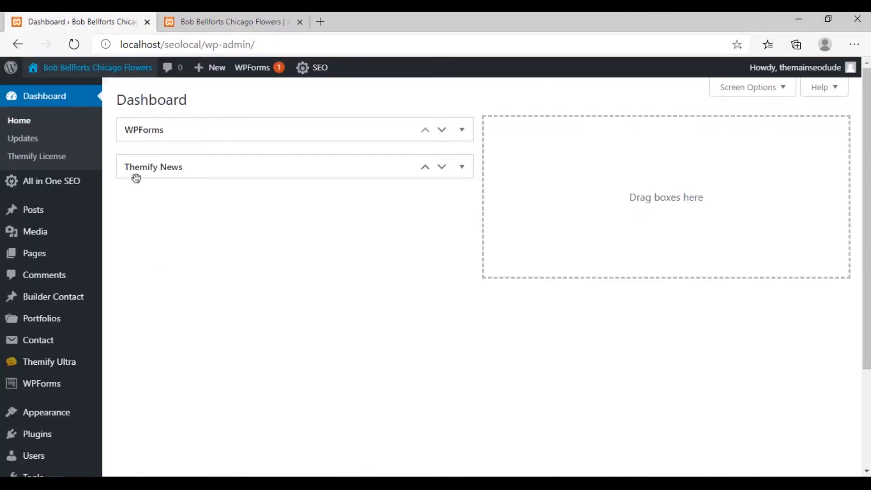
mouse_move(71, 238)
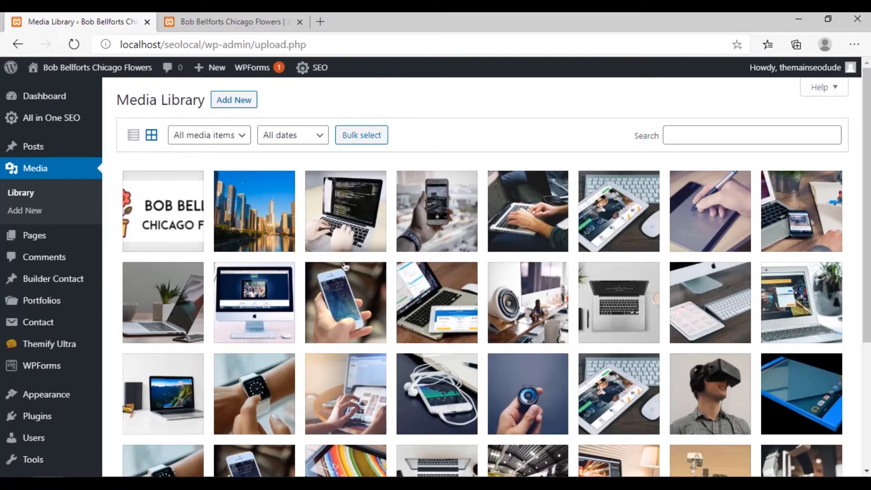
click(306, 265)
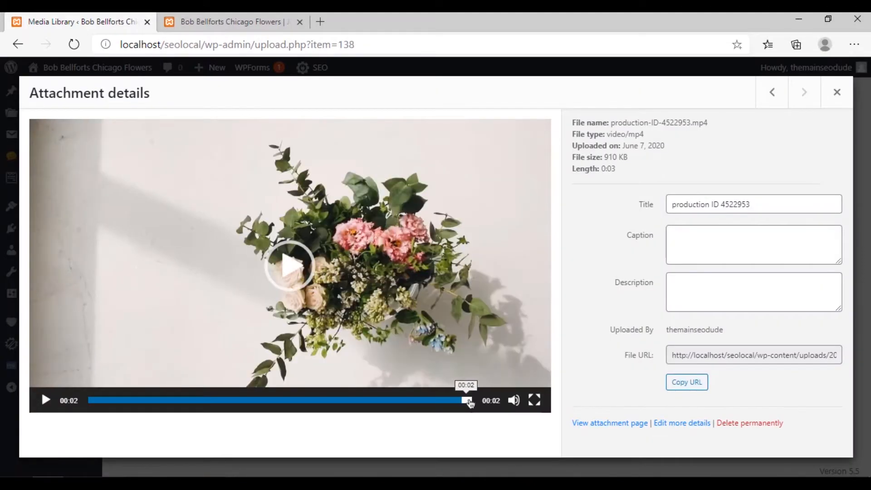
click(297, 276)
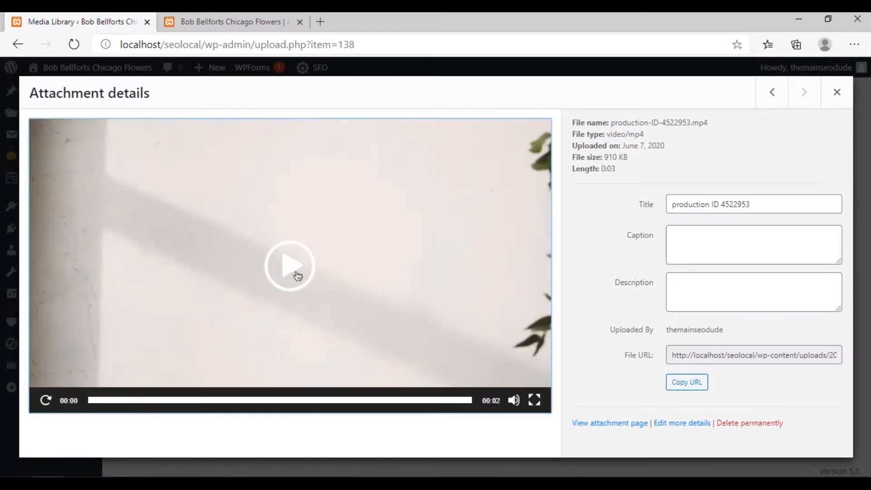
click(418, 401)
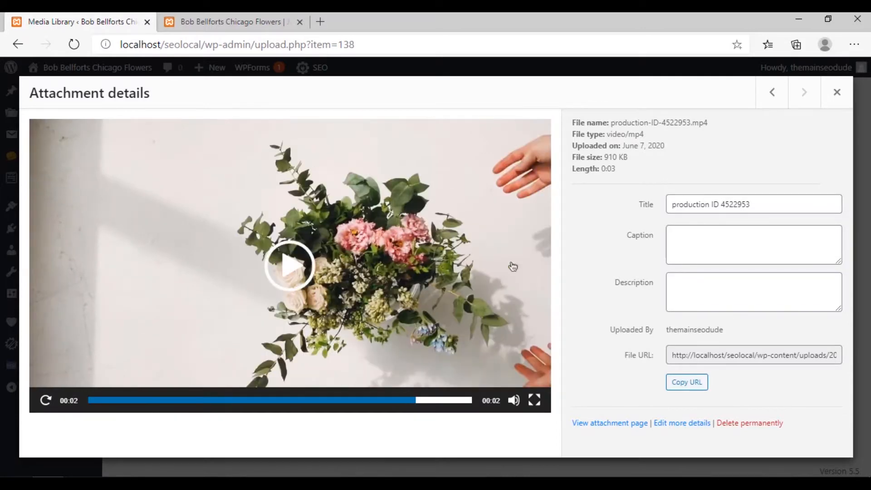
Open the video attachment's file URL in its own browser tab
right_click(498, 306)
click(660, 370)
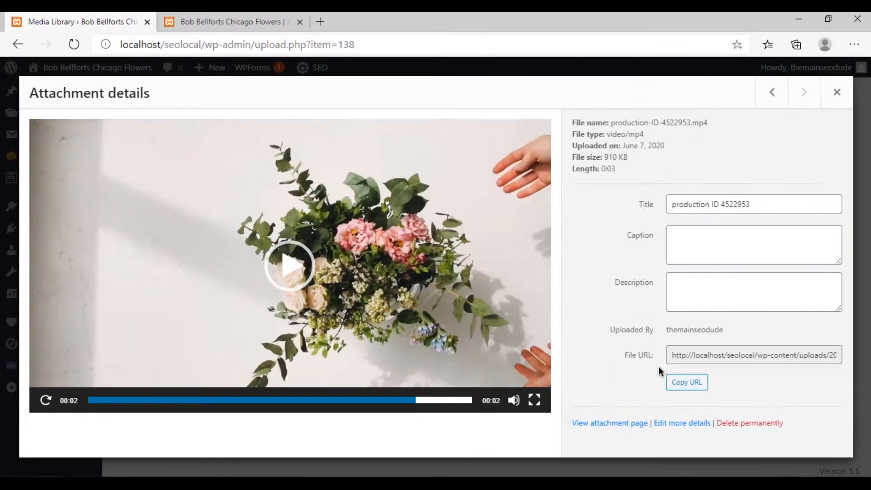
right_click(680, 352)
triple_click(681, 352)
right_click(683, 353)
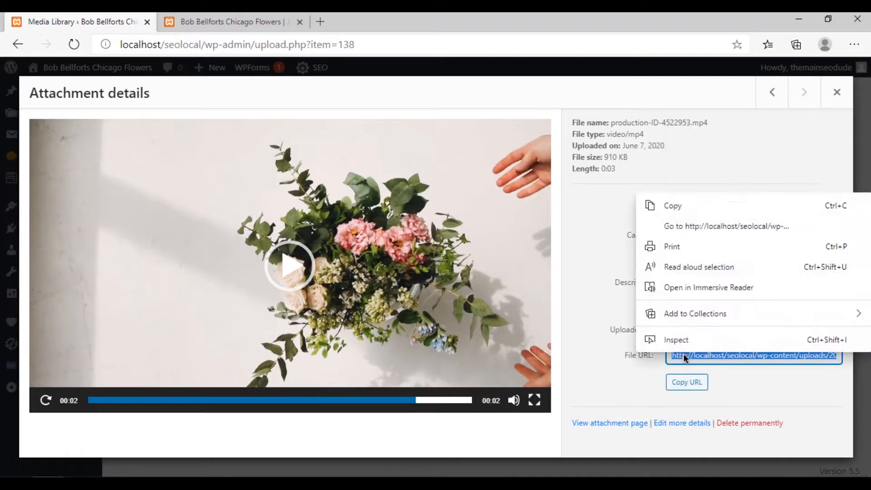
click(739, 229)
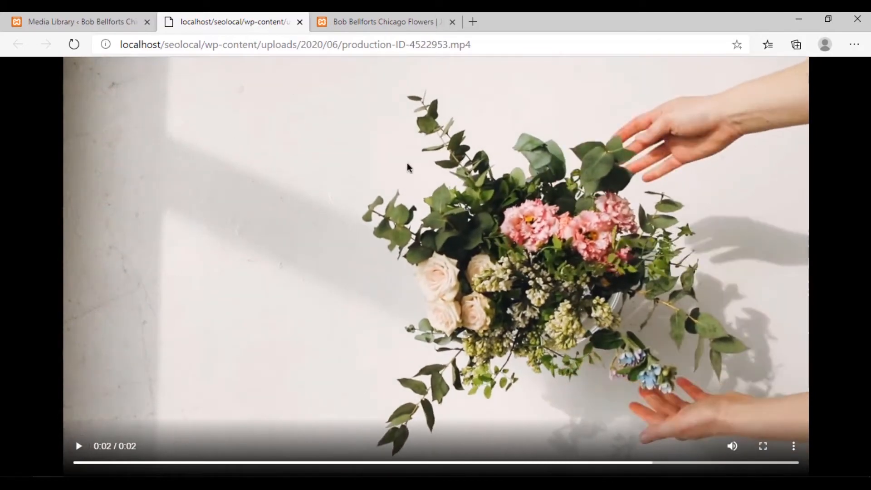
click(473, 22)
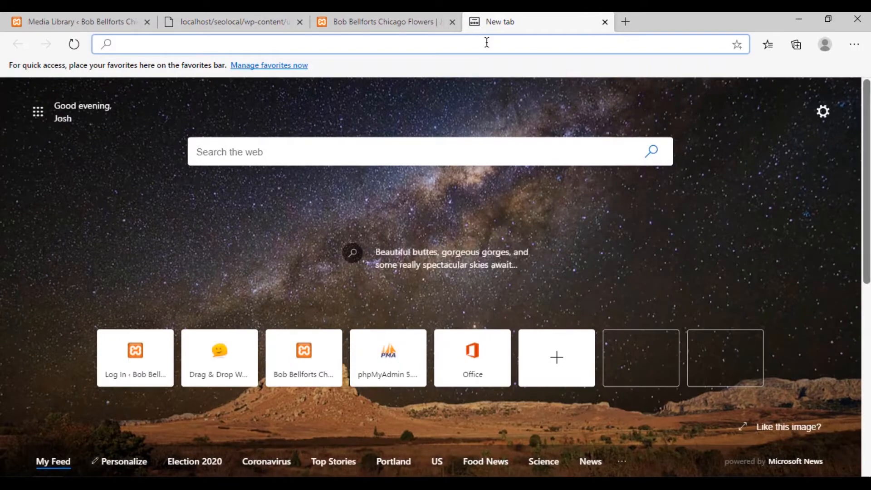
text(tec)
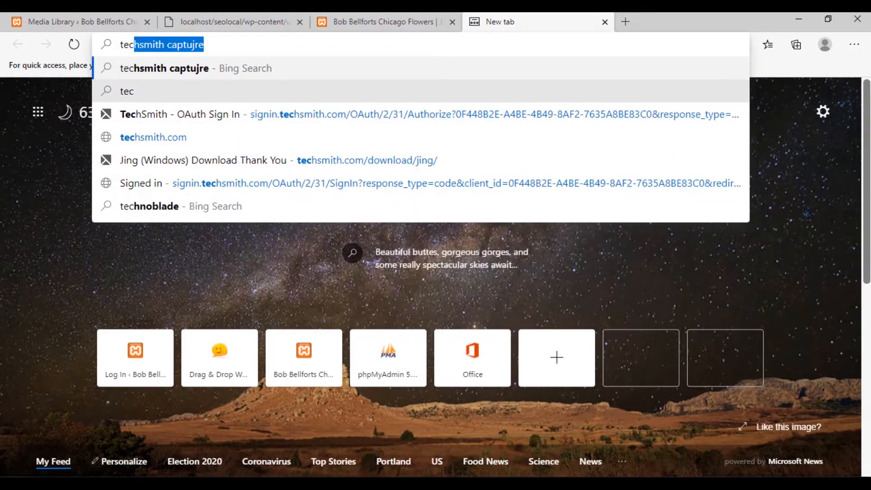
key(super)
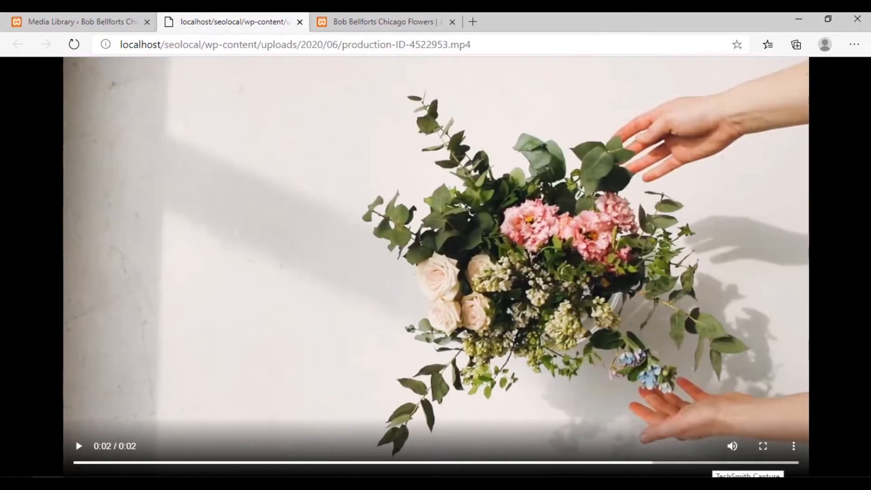
click(713, 482)
click(713, 482)
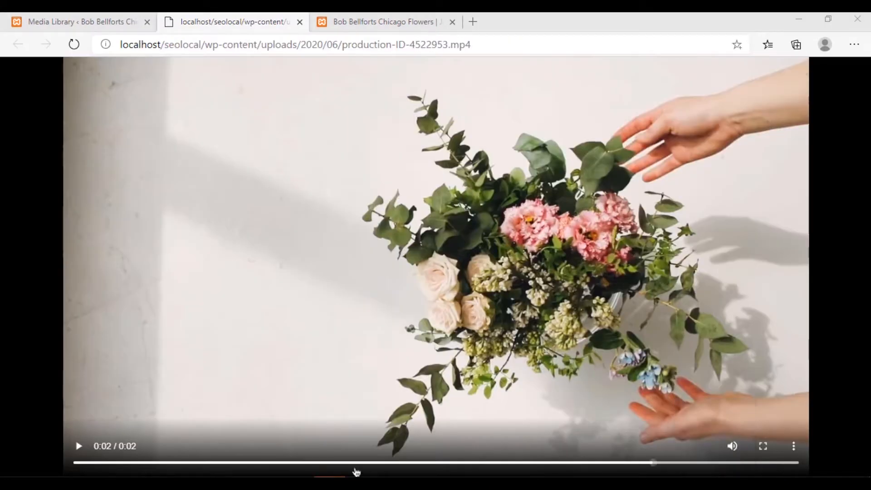
click(357, 483)
click(197, 47)
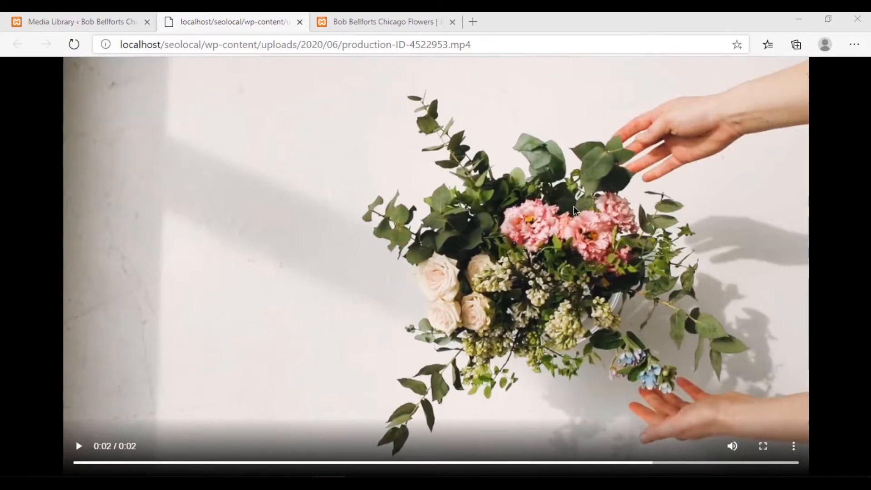
Try to capture the paused video frame with TechSmith Capture
click(714, 482)
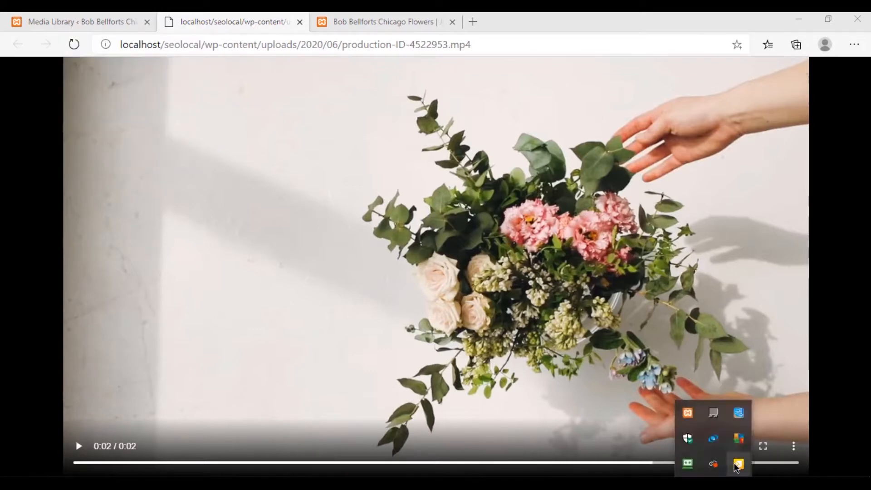
right_click(738, 464)
click(698, 441)
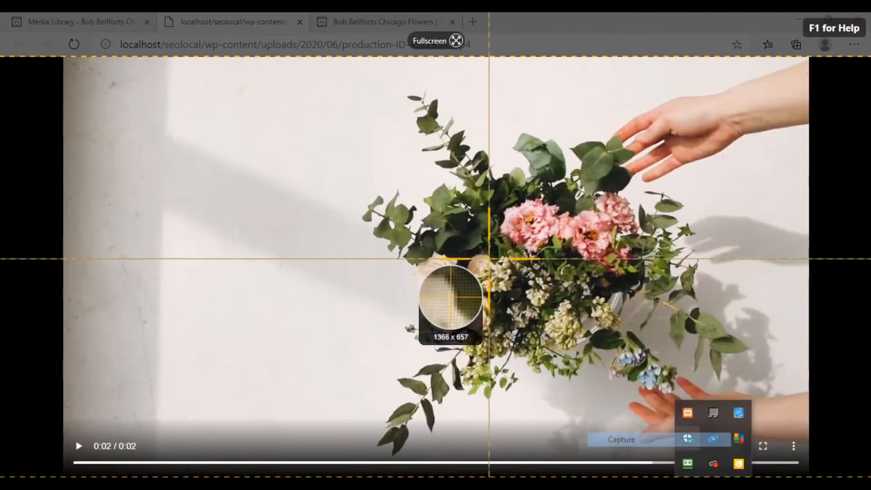
drag(417, 311, 422, 312)
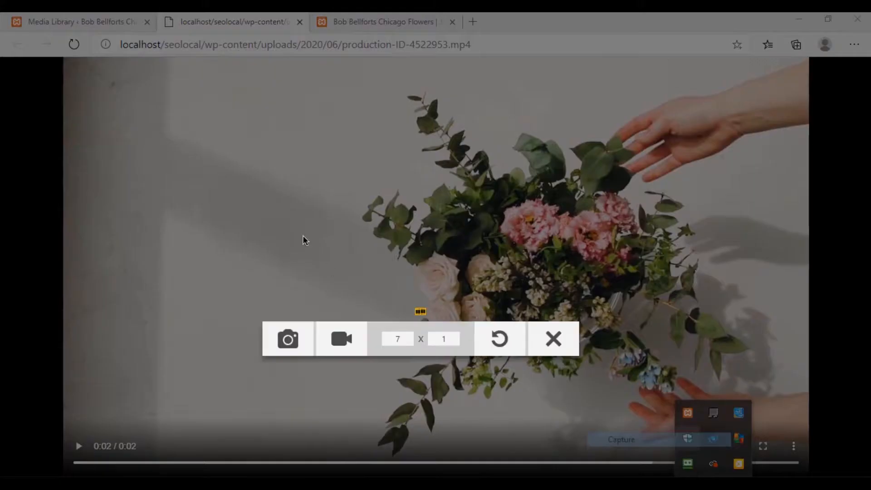
click(553, 339)
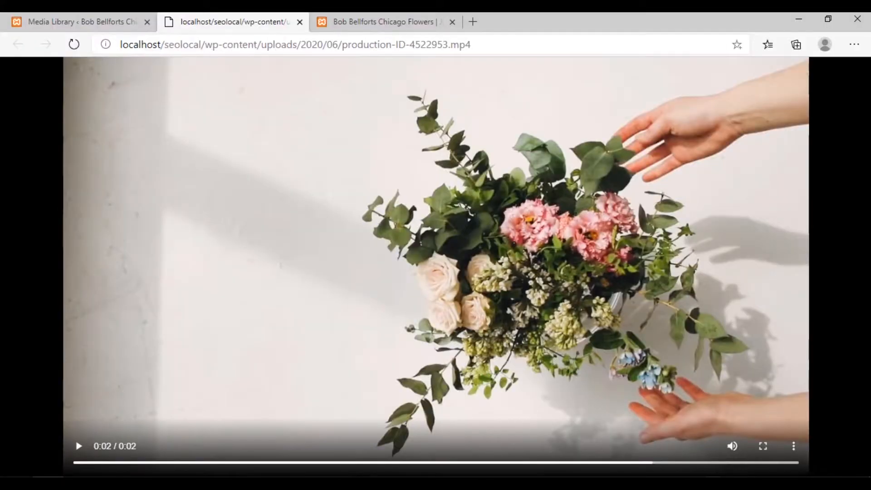
Look up the capture shortcut in TechSmith Capture's preferences and close the program window
click(713, 486)
right_click(739, 471)
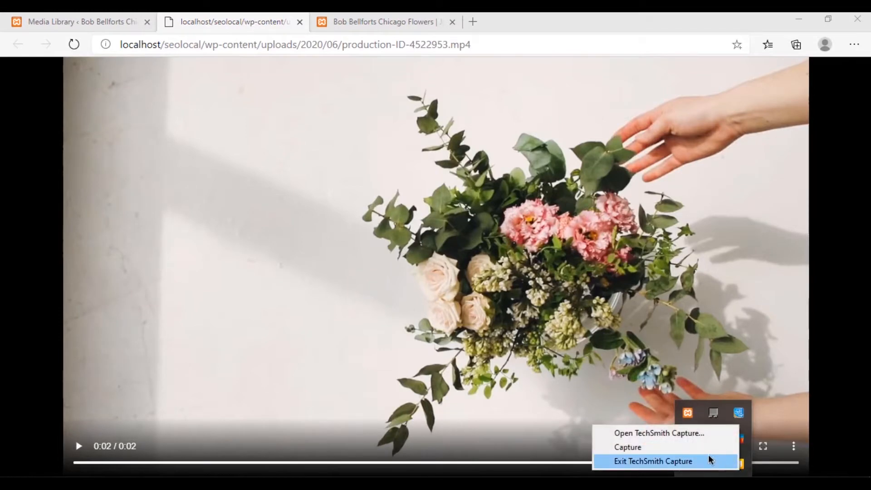
click(690, 434)
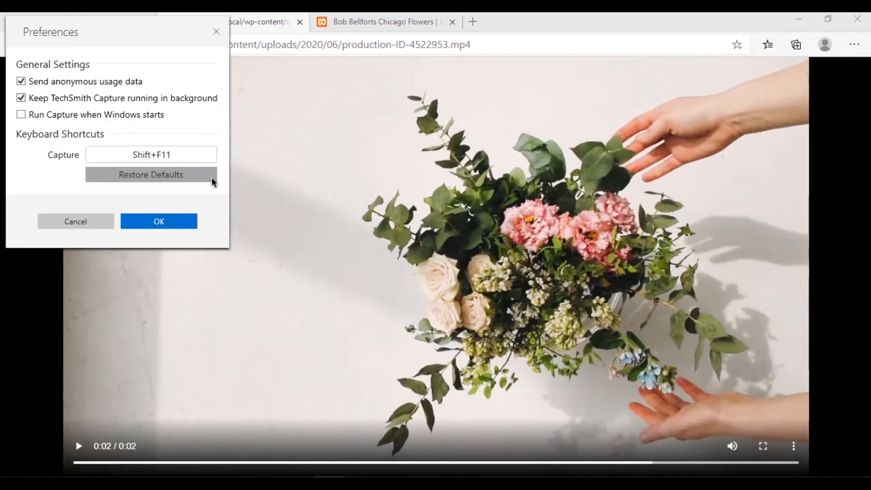
click(217, 33)
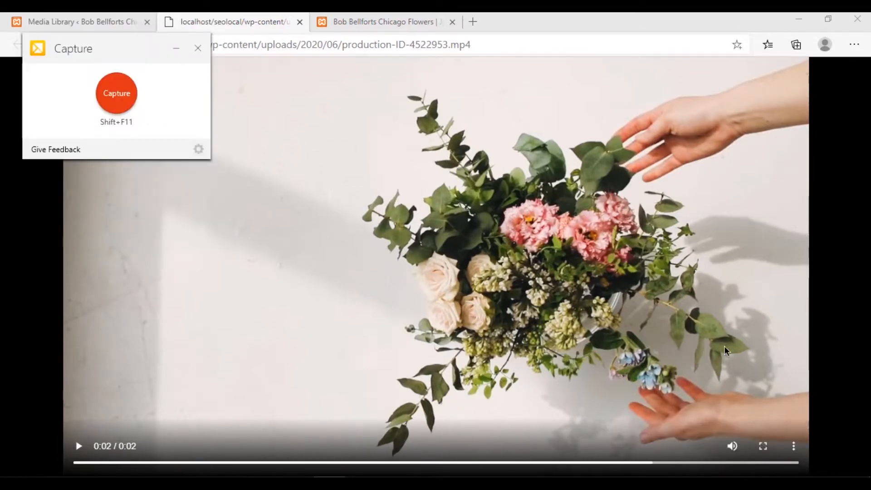
click(198, 48)
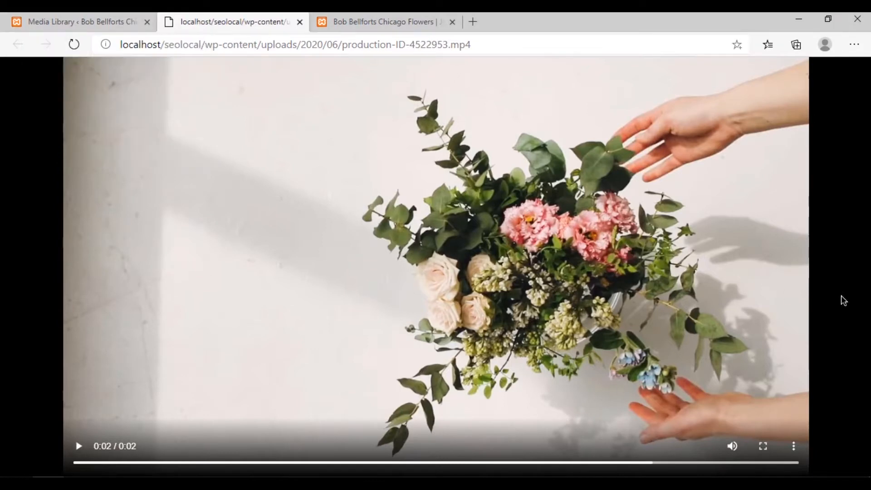
Capture the paused flower video frame as an image of about 1161 x 593 and save it as a PNG on the Desktop
key(Print)
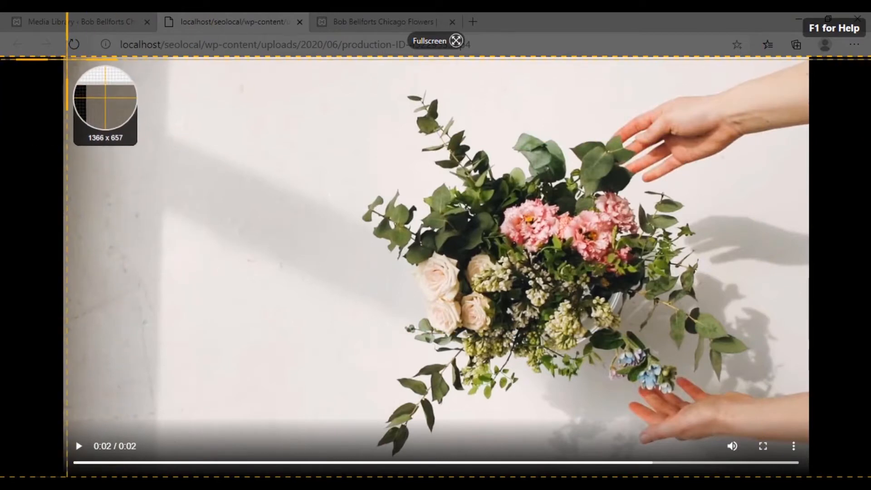
drag(67, 58, 808, 438)
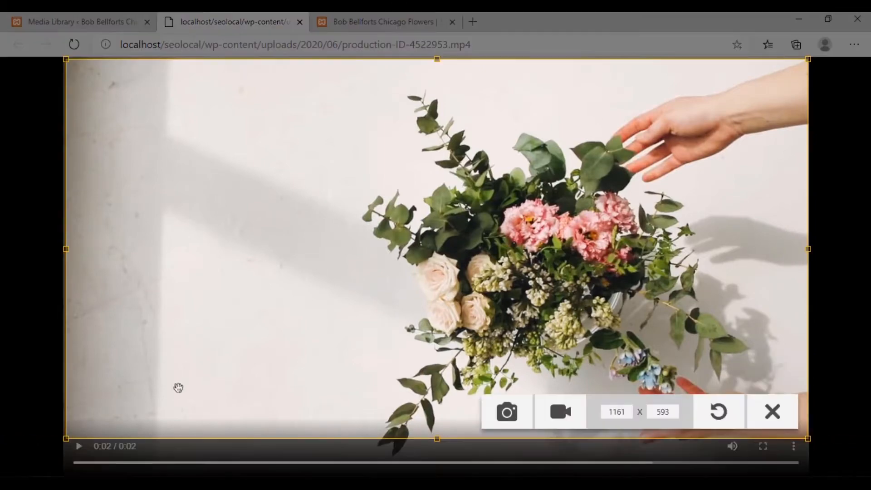
click(521, 420)
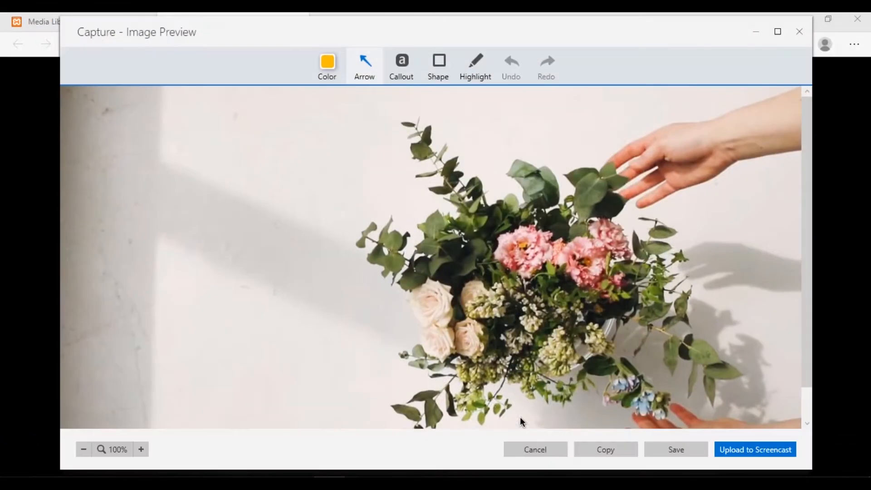
click(666, 450)
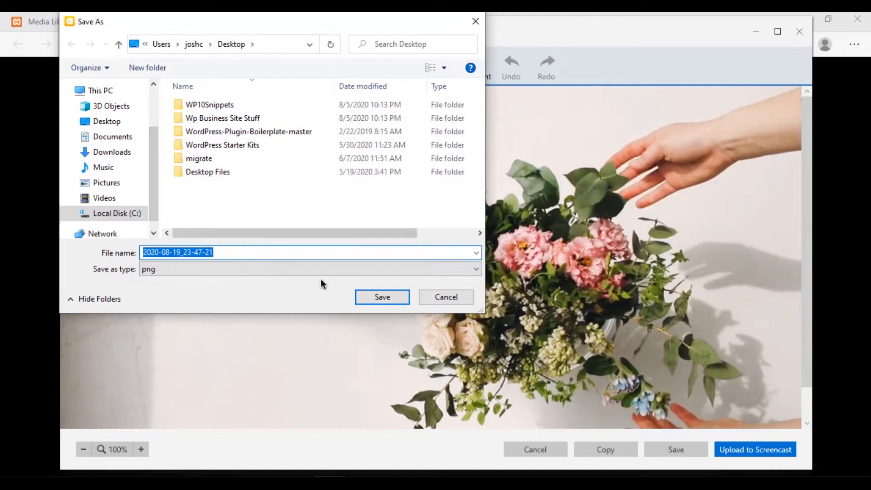
click(381, 303)
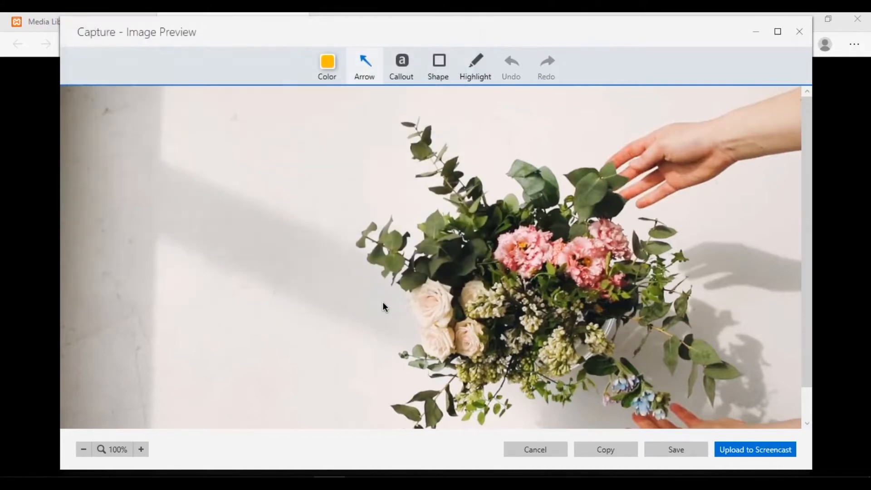
click(407, 282)
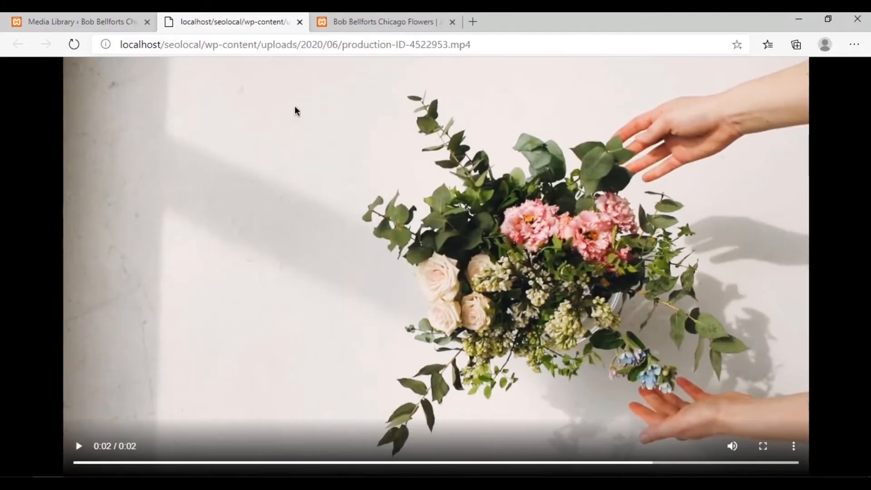
Return to the page builder, upload 2020-08-19_23-47-21.png from the Desktop and insert it as the hero row's background image
key(ctrl+shift+Tab)
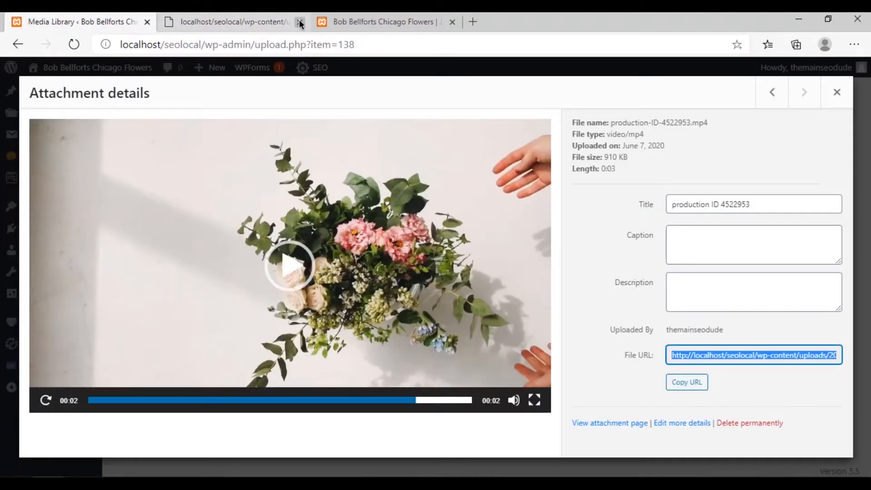
click(193, 16)
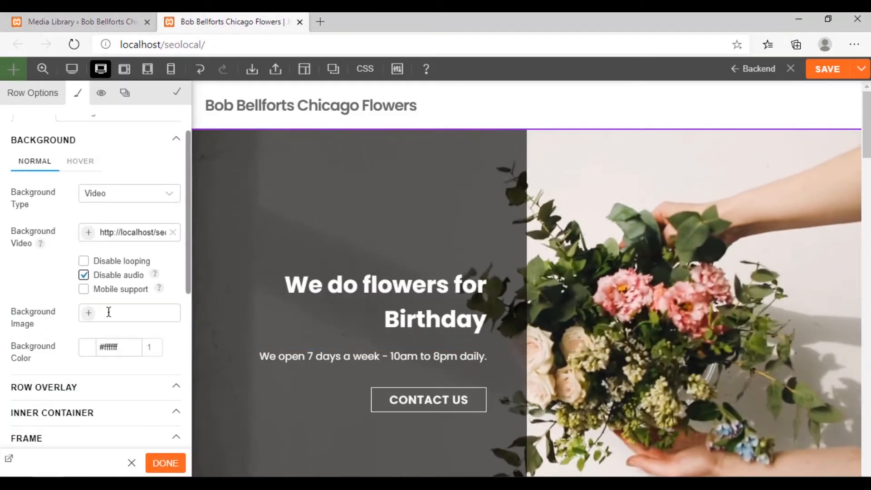
click(88, 314)
click(78, 122)
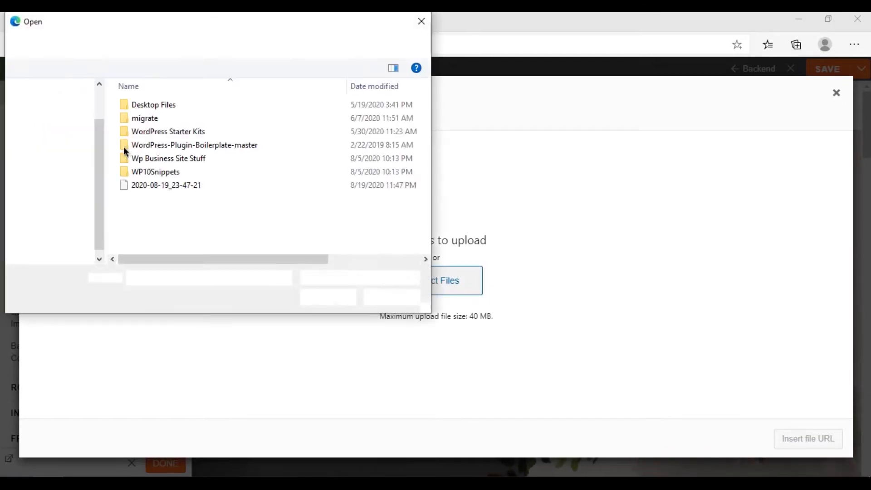
double_click(137, 184)
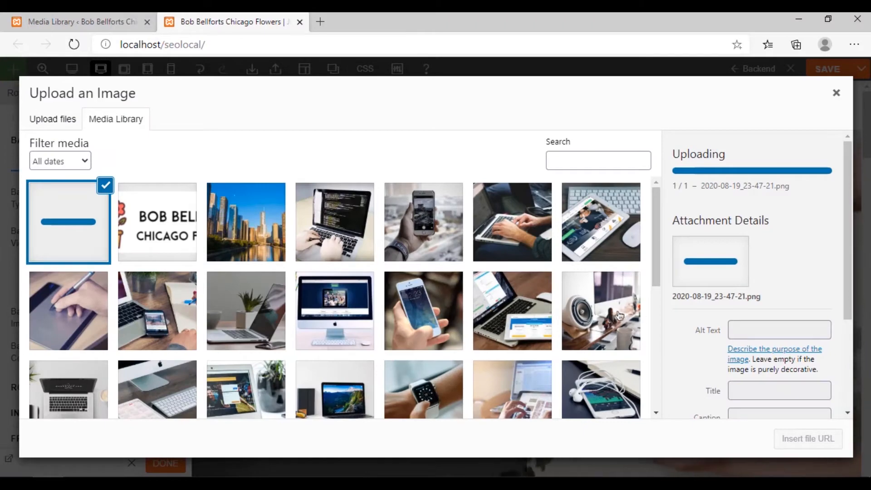
scroll(702, 355, down, 5)
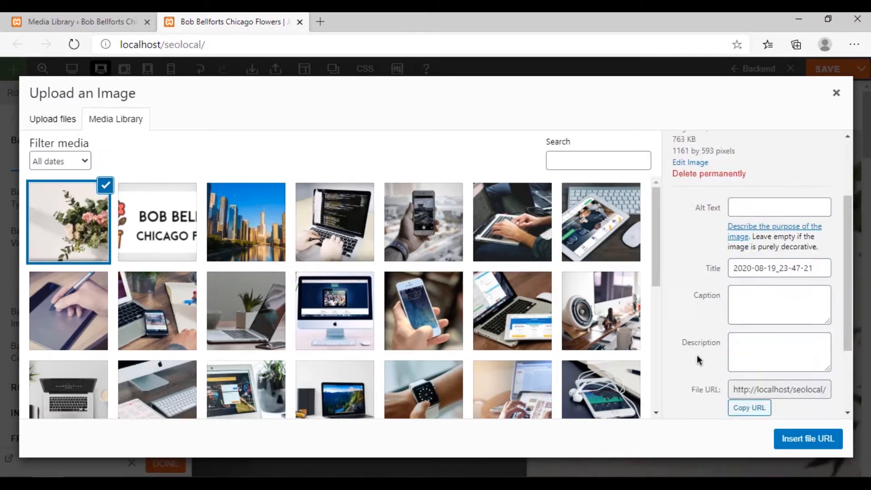
click(802, 439)
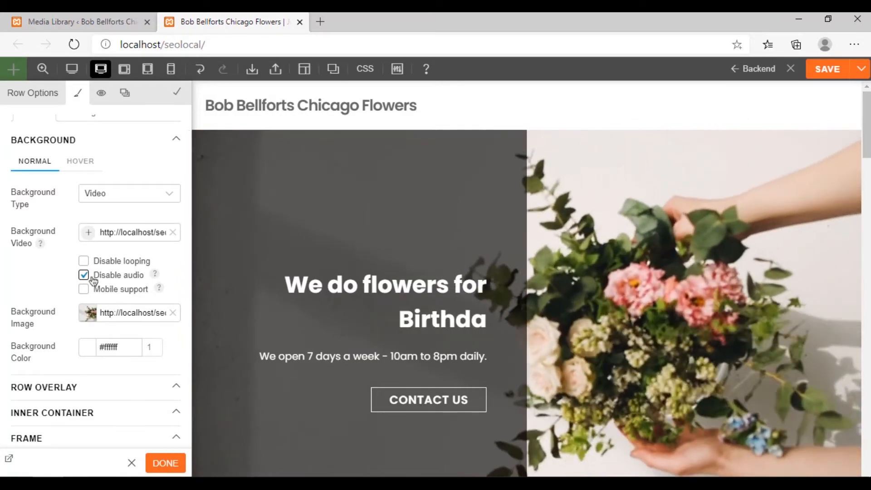
Clear the hero row's background video and check how the fallback image displays on the page
click(173, 232)
scroll(390, 263, down, 5)
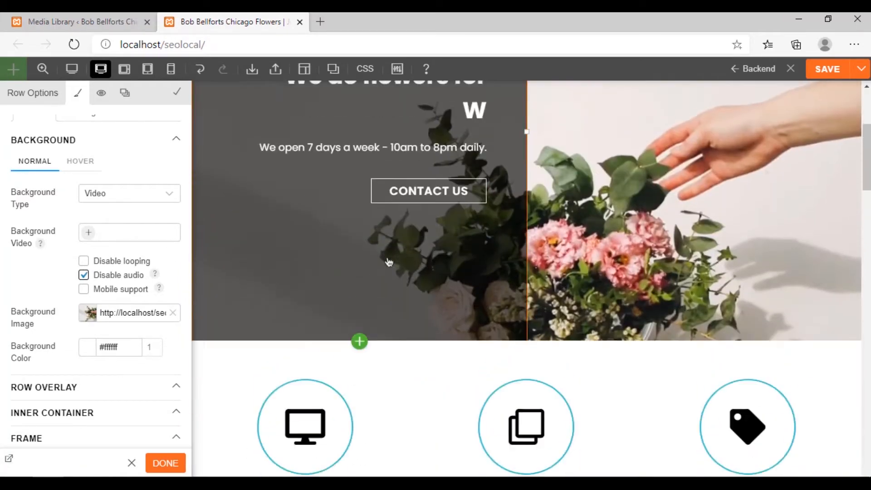
scroll(396, 298, up, 5)
scroll(396, 298, down, 2)
scroll(396, 298, up, 2)
mouse_move(399, 300)
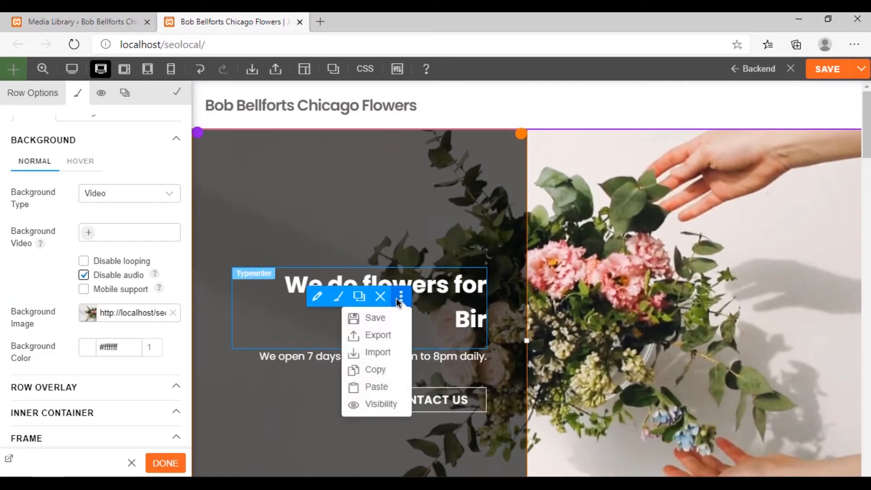
scroll(399, 302, down, 2)
scroll(399, 303, up, 2)
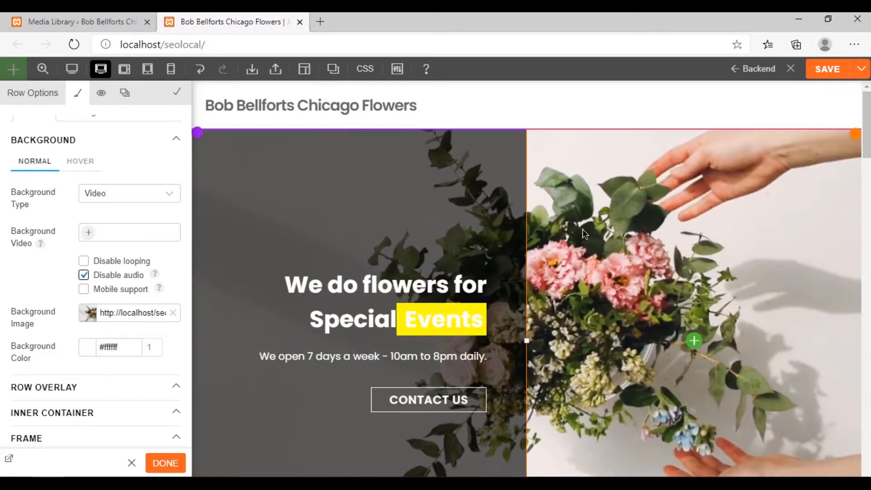
Open the flower video's file URL in its own browser tab and seek to a frame near the end without hands
click(117, 29)
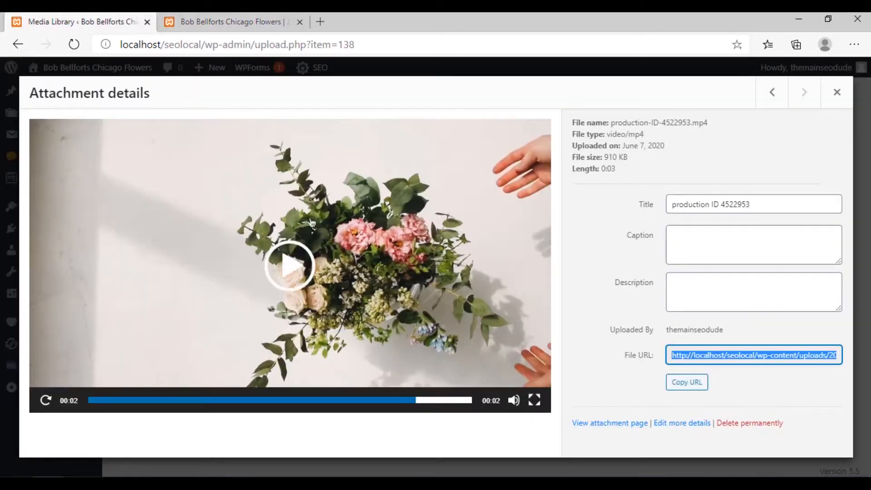
right_click(730, 365)
click(750, 229)
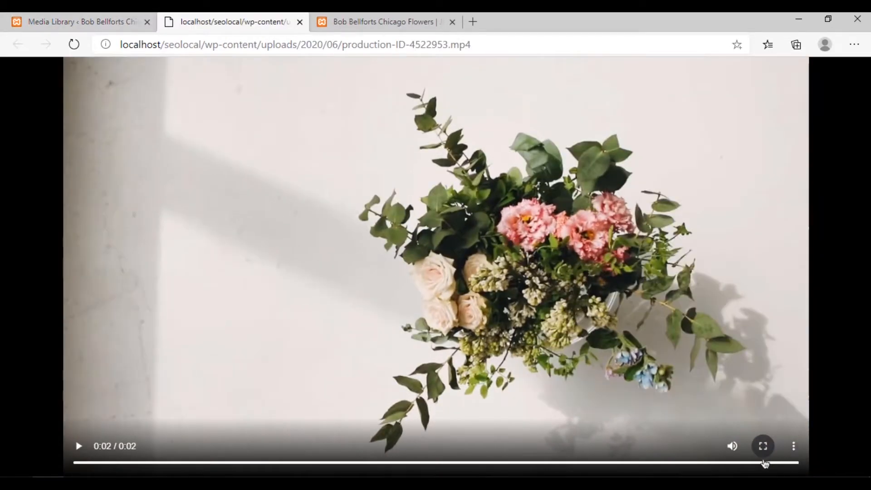
click(792, 469)
click(785, 465)
drag(744, 468, 764, 467)
click(764, 467)
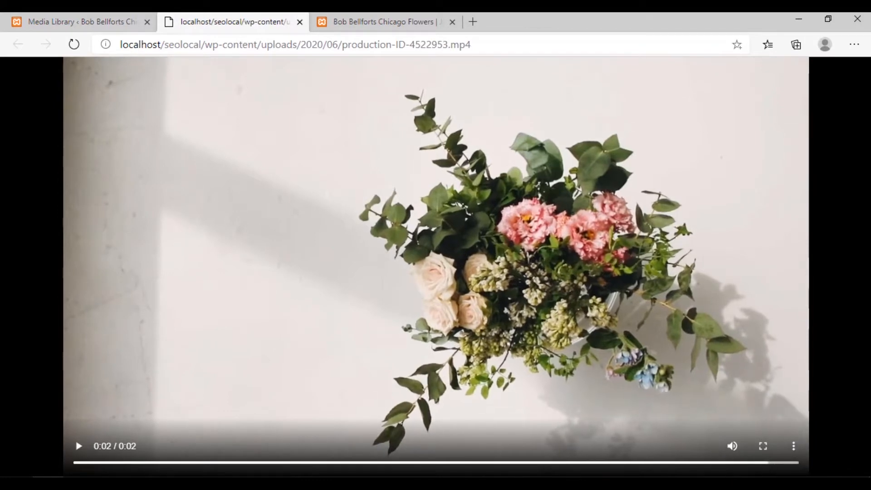
Capture the hands-free video frame at about 1158 x 587 and save it on the Desktop as the PNG mainflowers2
key(Print)
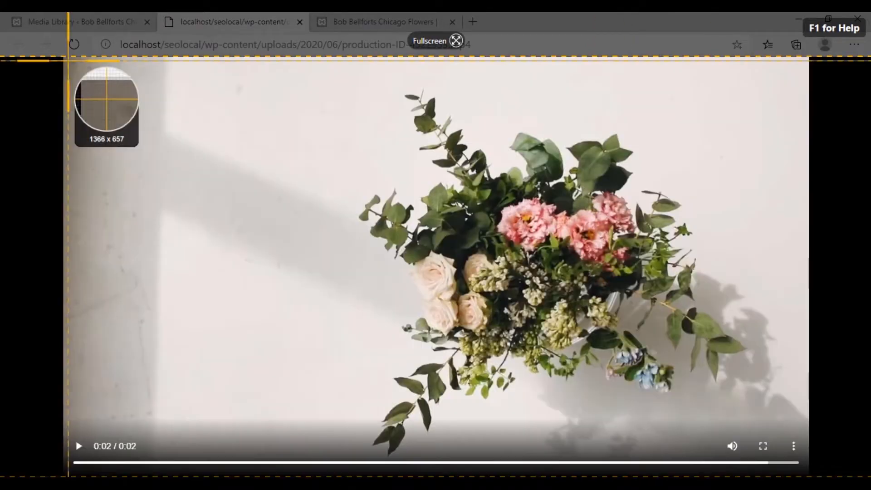
drag(66, 61, 806, 436)
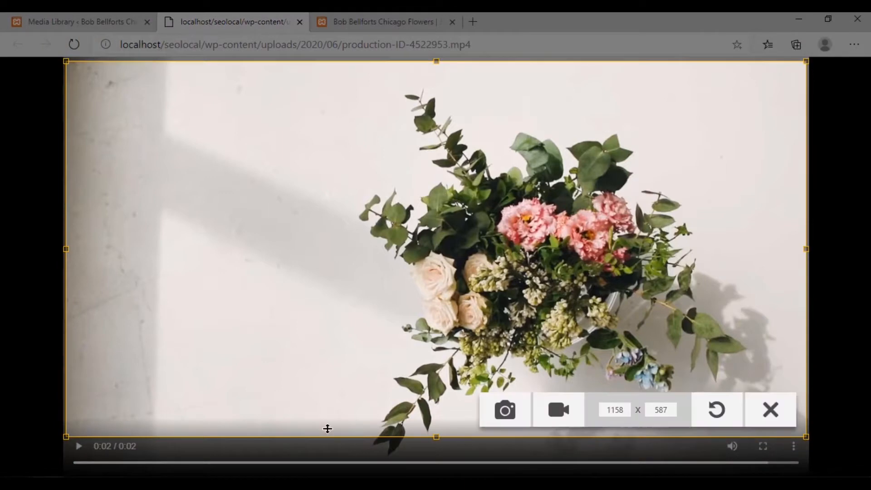
click(503, 412)
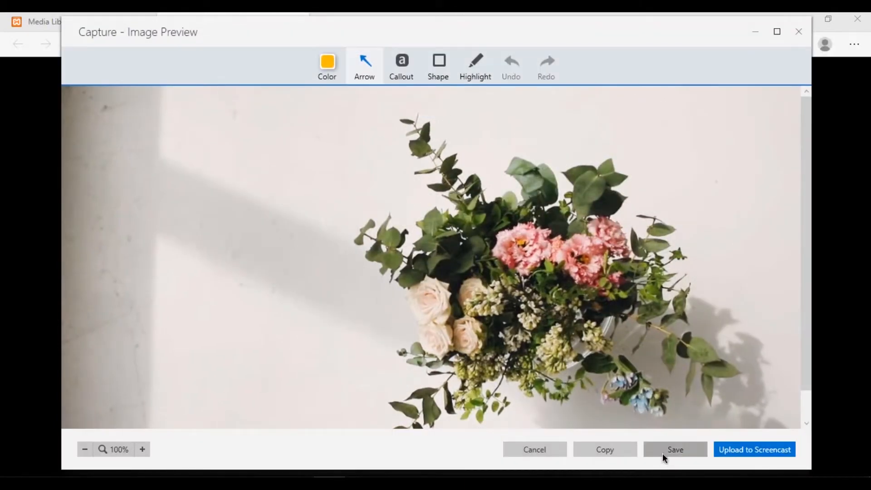
click(662, 454)
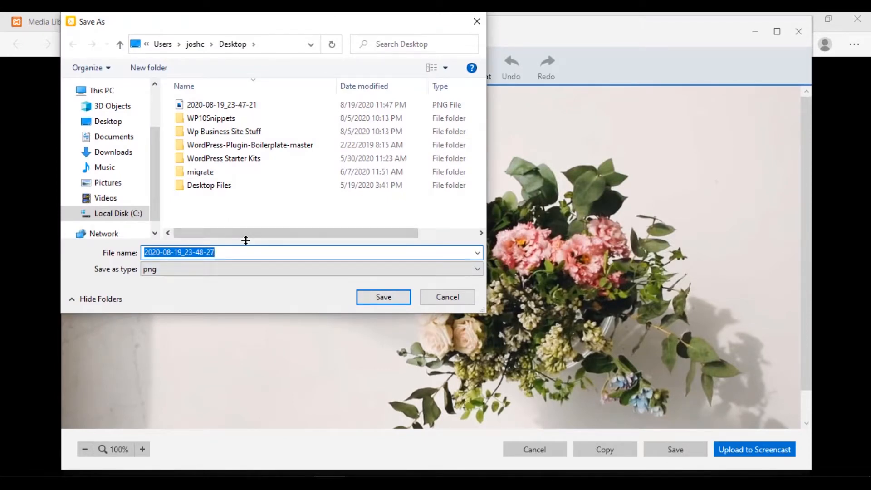
text(mainflowers2)
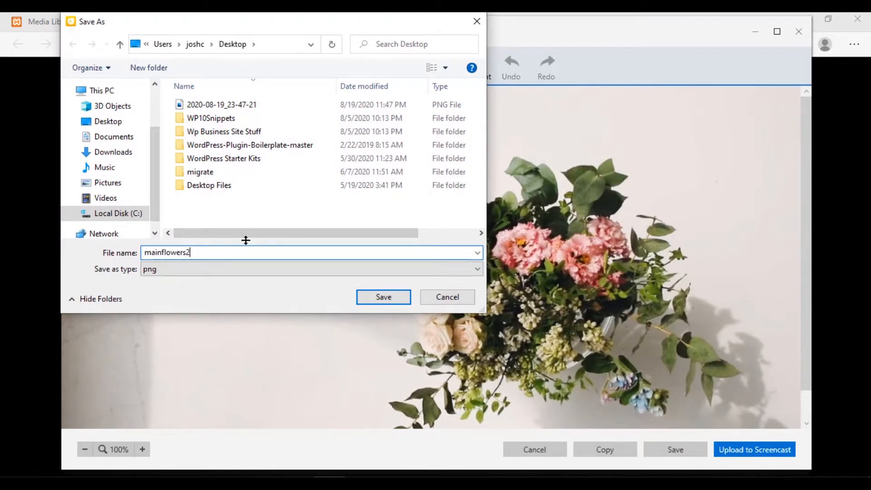
key(Return)
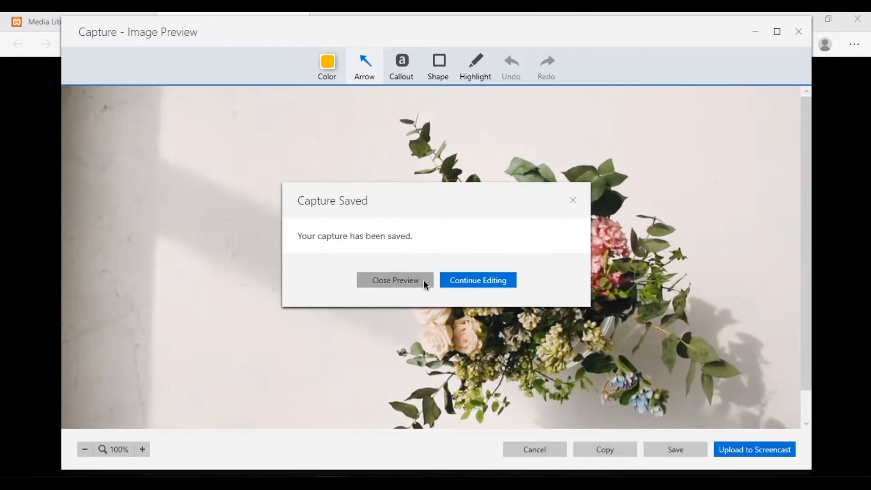
click(395, 280)
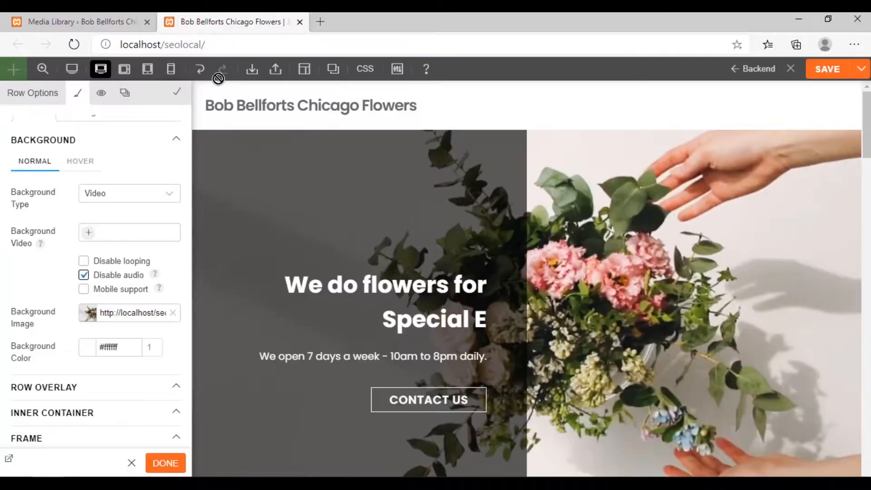
Replace the hero row's background image with mainflowers2, uploaded from the Desktop
click(173, 313)
click(89, 314)
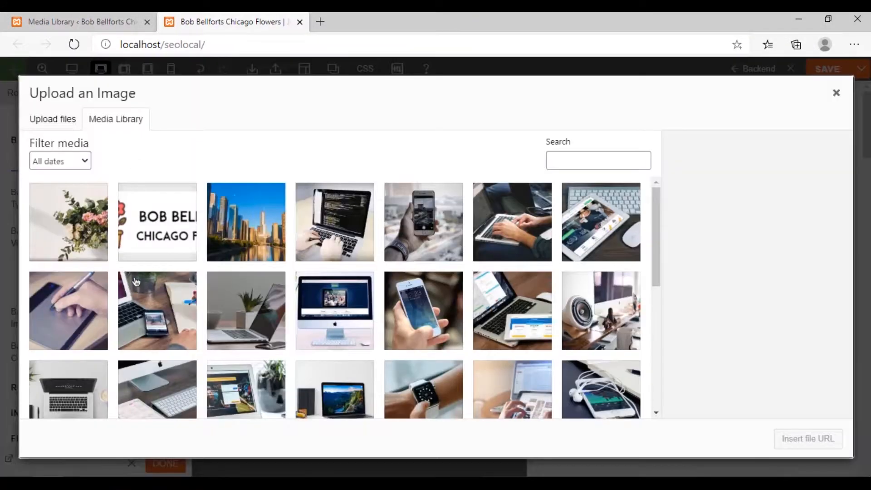
click(68, 126)
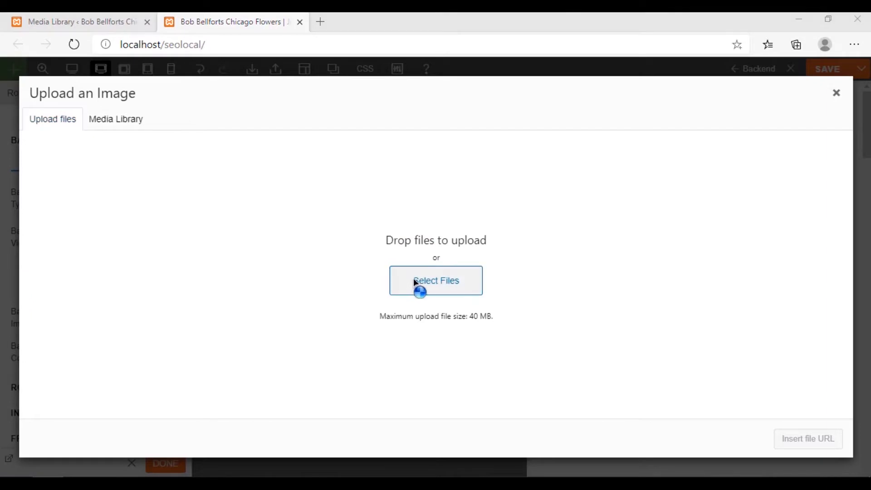
click(416, 287)
double_click(184, 203)
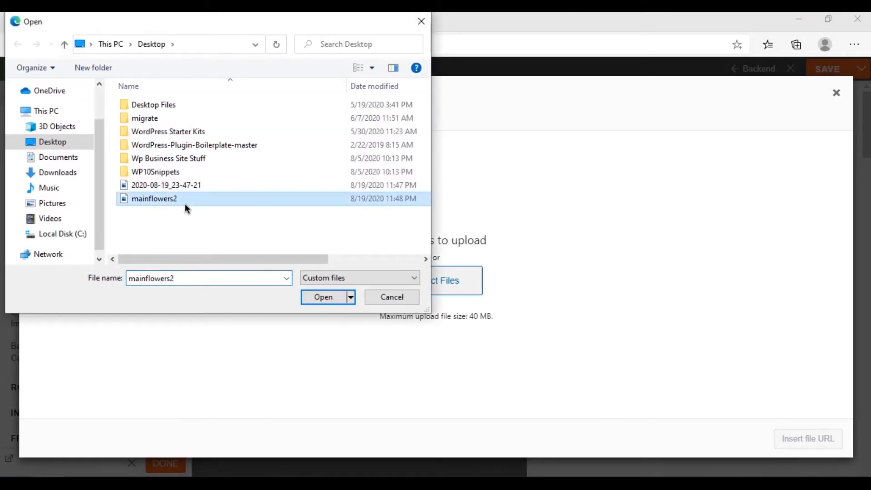
click(815, 437)
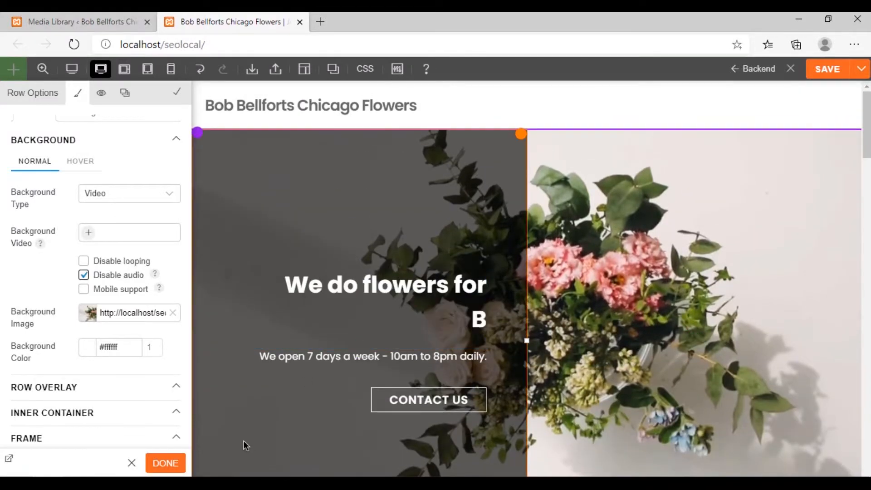
Set the flower video as the hero row's background video again, apply the row options and save the page
click(95, 238)
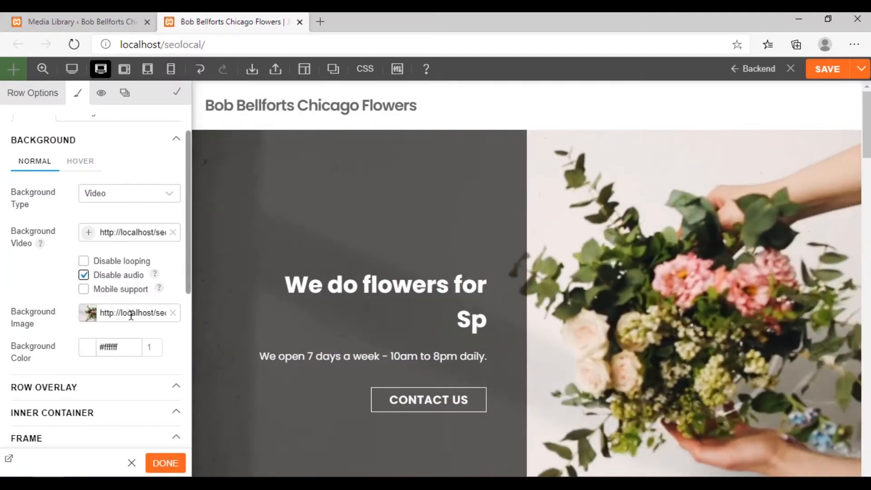
click(165, 463)
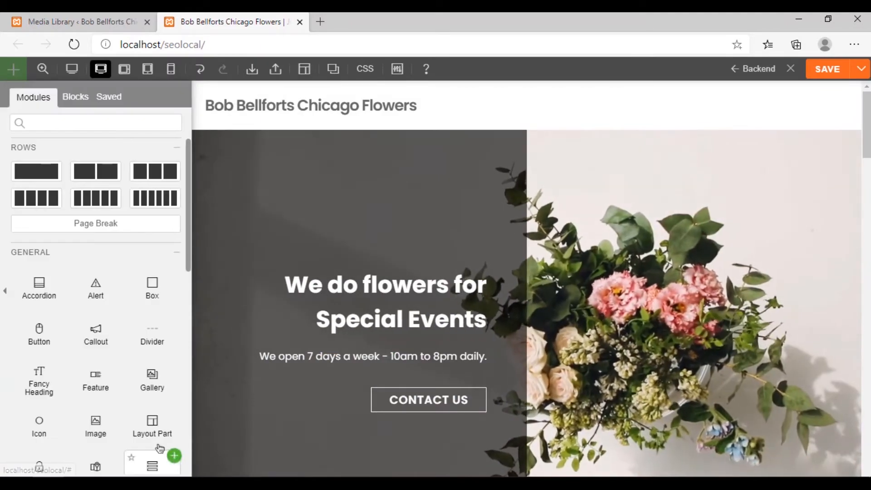
click(819, 72)
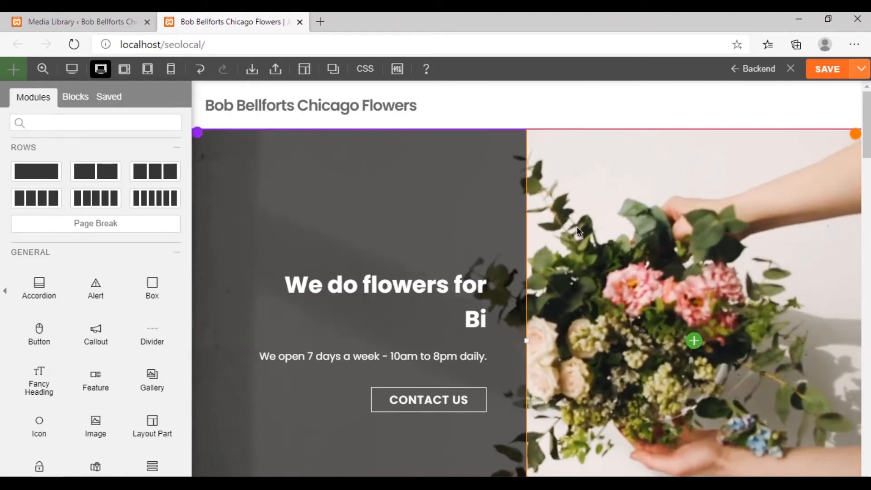
Go to the three-column features row below the hero section and look over its items
scroll(577, 226, down, 8)
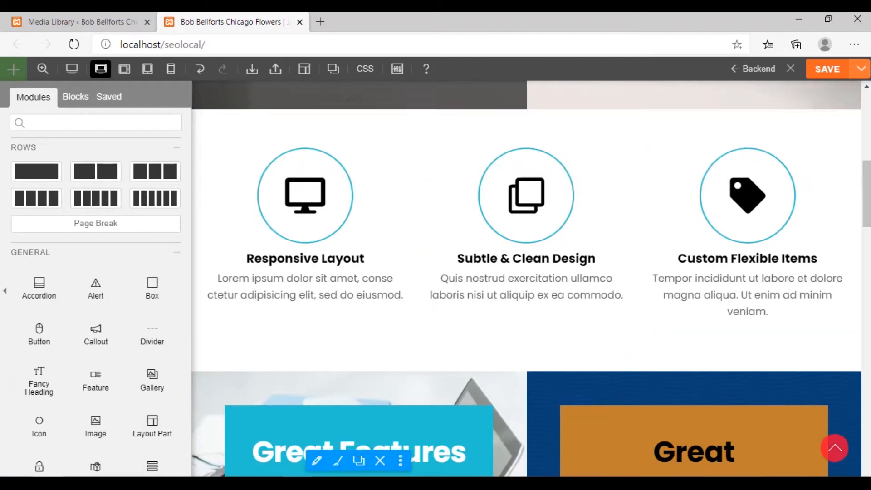
scroll(362, 261, up, 1)
scroll(364, 264, down, 1)
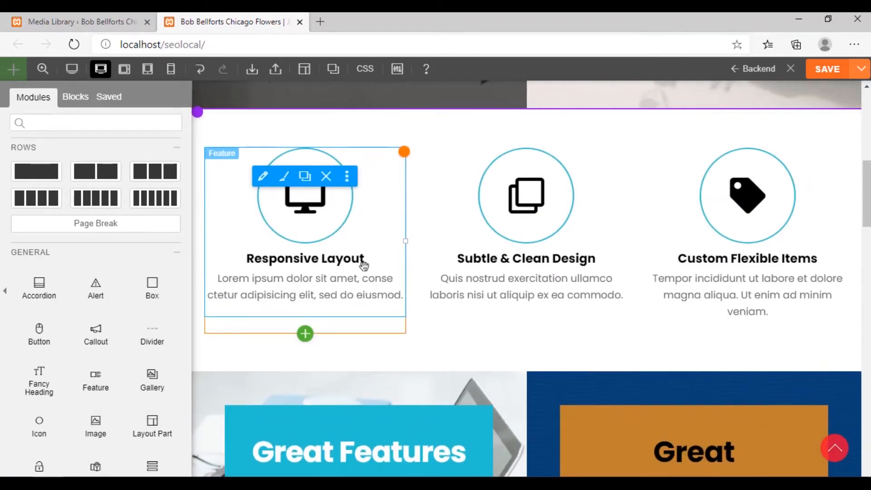
mouse_move(196, 112)
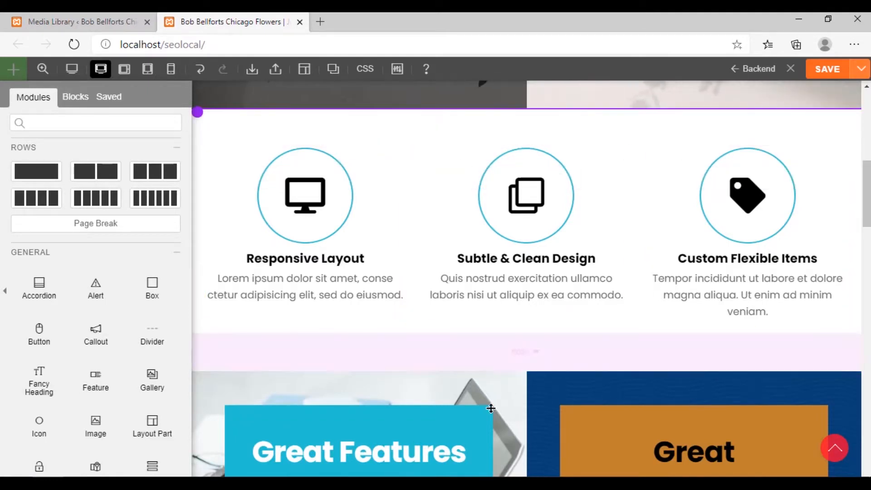
Change the three-column features row below the hero section to a grid of two equal columns
mouse_move(200, 373)
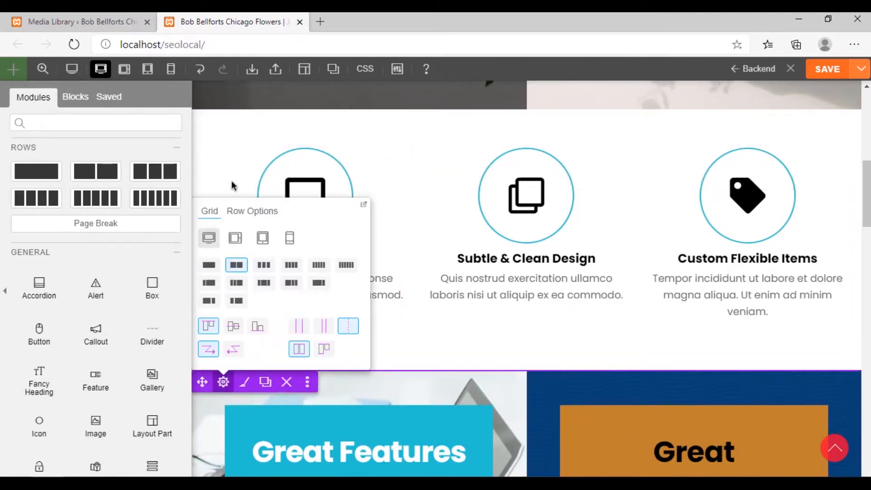
scroll(265, 260, up, 8)
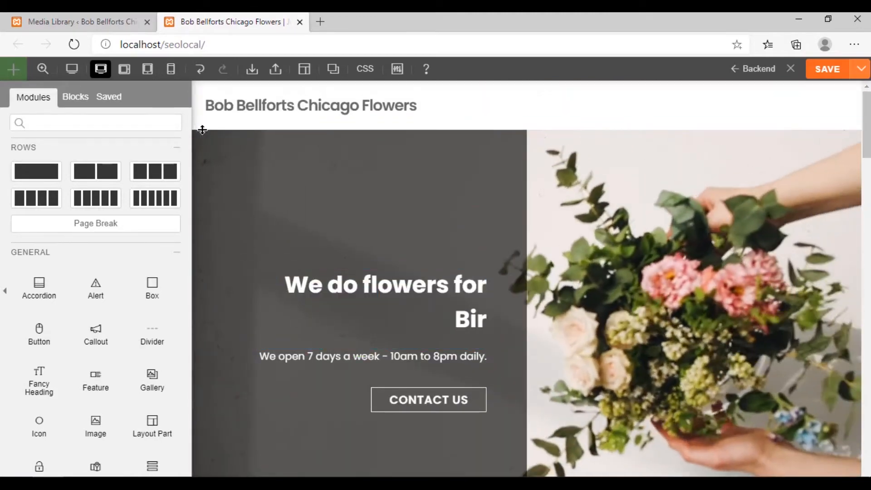
scroll(320, 348, down, 12)
scroll(320, 348, up, 3)
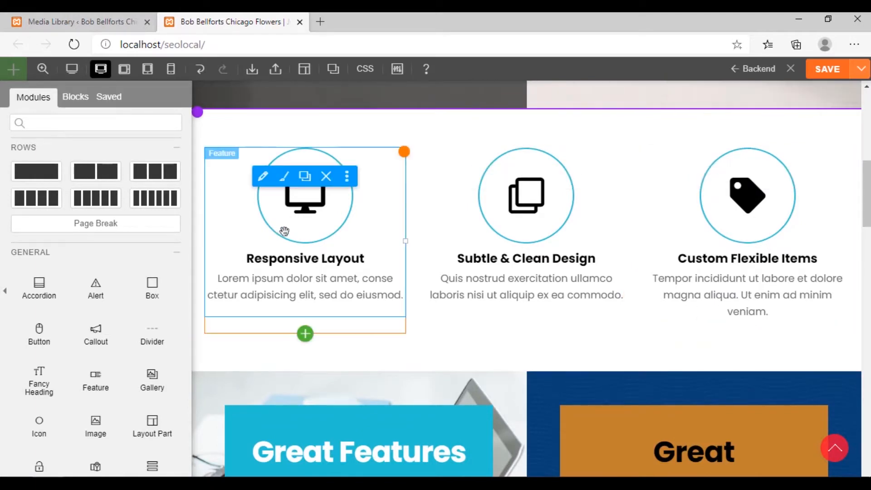
click(222, 121)
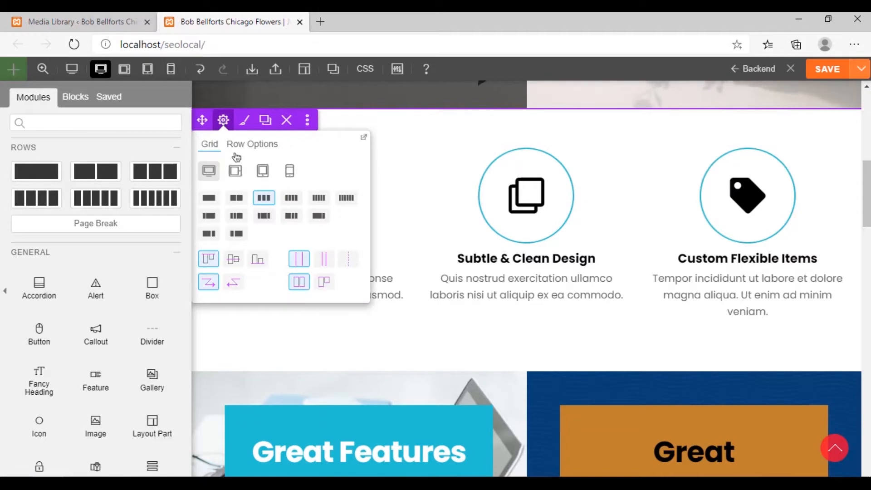
click(236, 196)
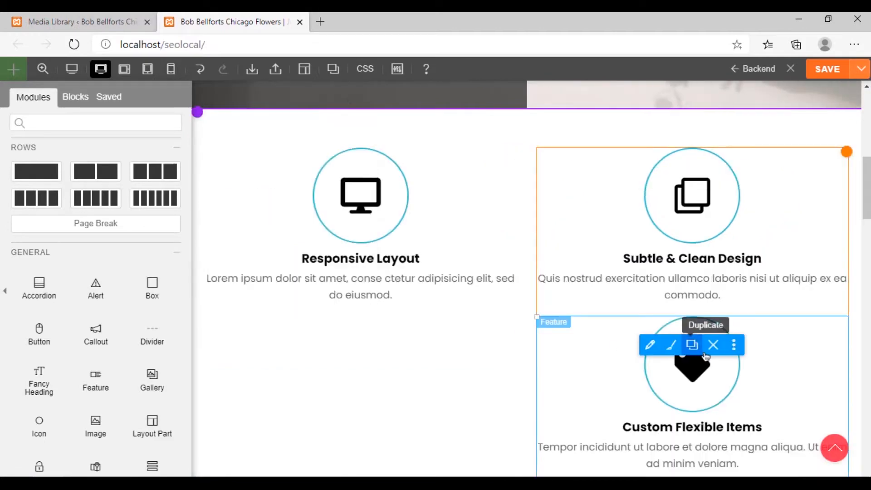
Delete the Custom Flexible Items, Subtle & Clean Design and Responsive Layout features from the row
click(713, 345)
click(500, 112)
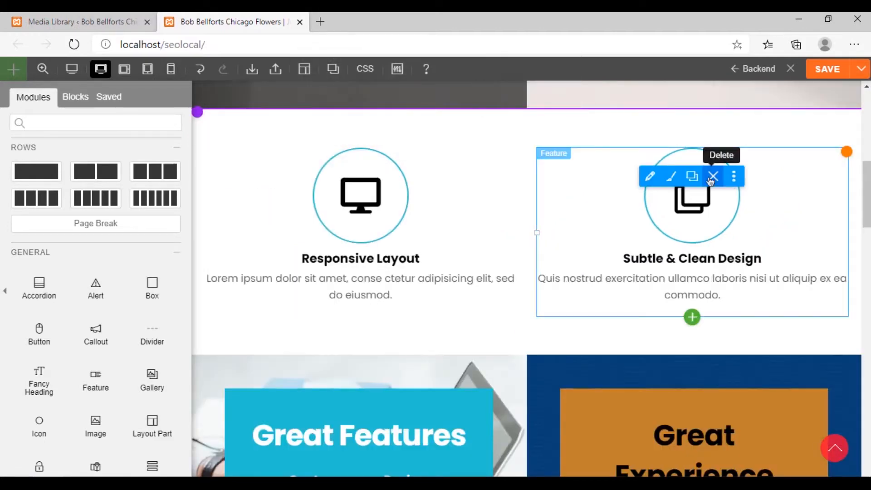
click(710, 181)
click(499, 113)
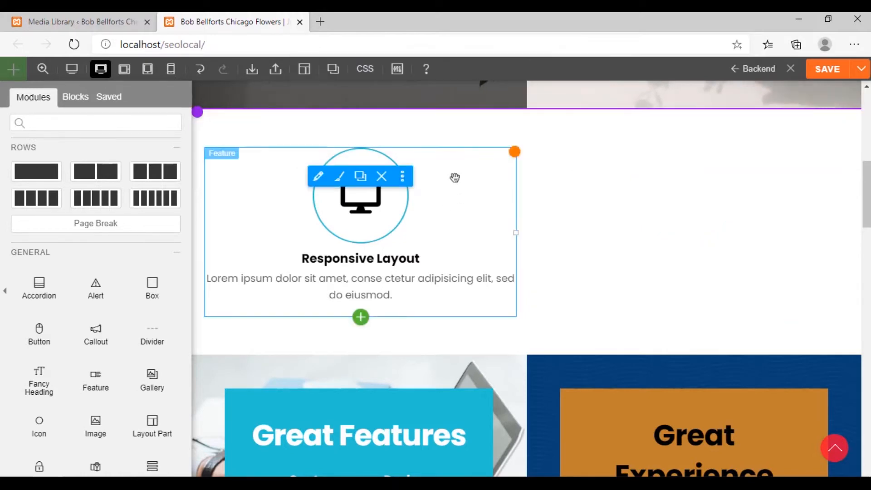
click(381, 176)
click(519, 120)
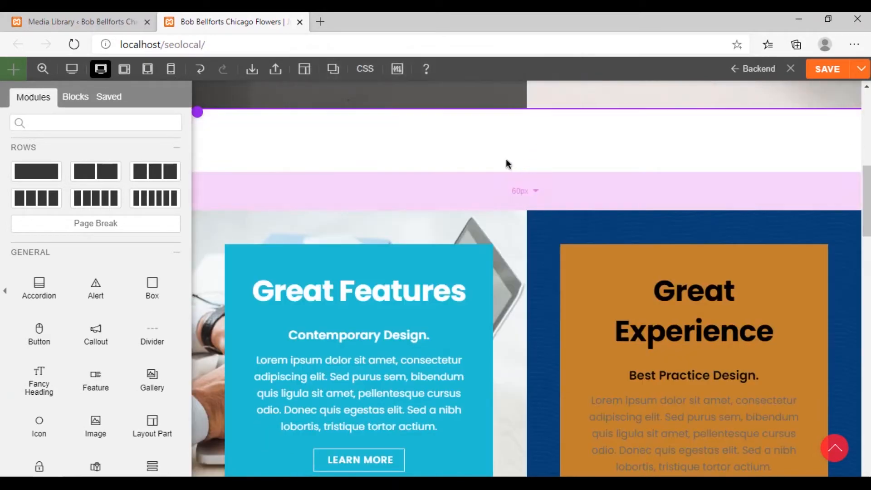
Add a Fancy Heading module to the second column of the emptied two-column row
scroll(553, 161, up, 3)
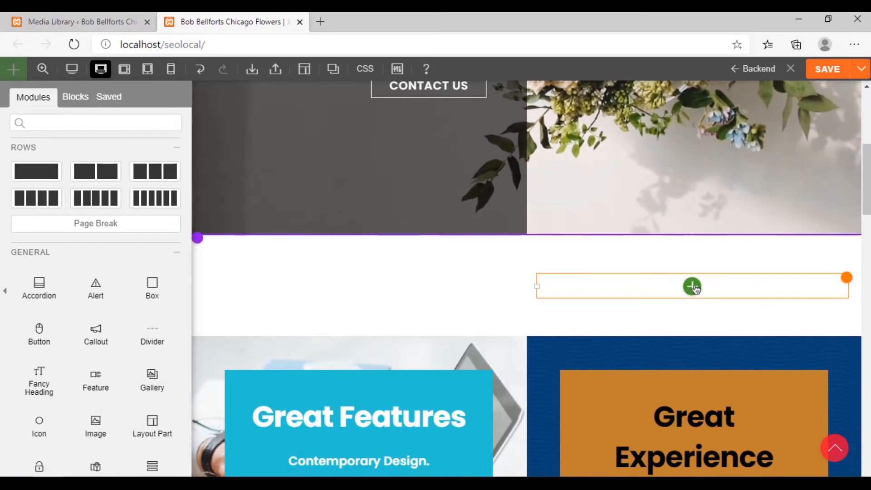
click(693, 287)
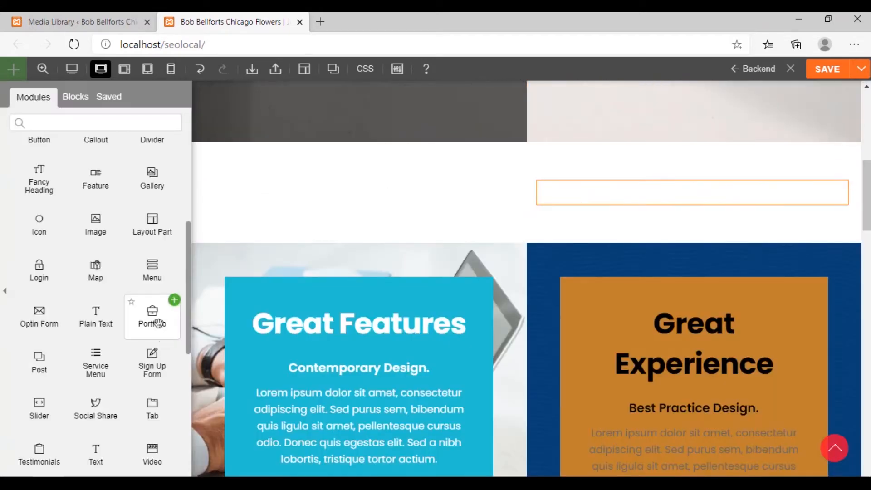
scroll(151, 306, down, 1)
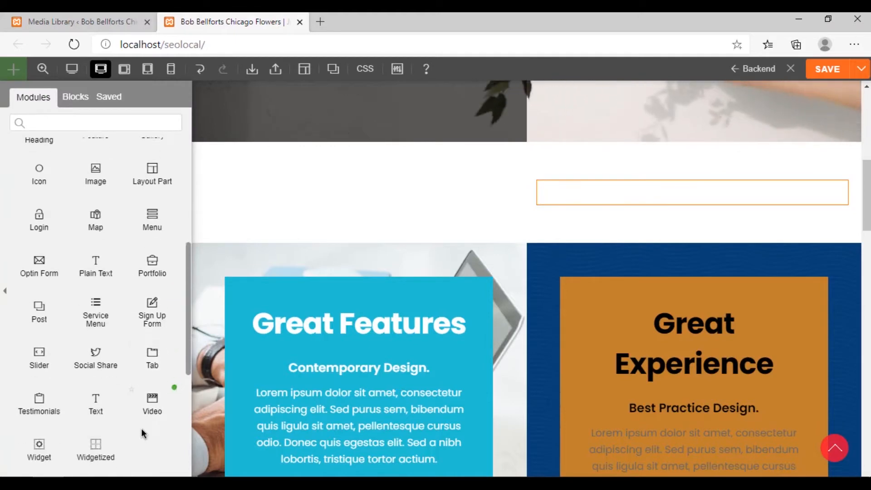
scroll(136, 419, up, 4)
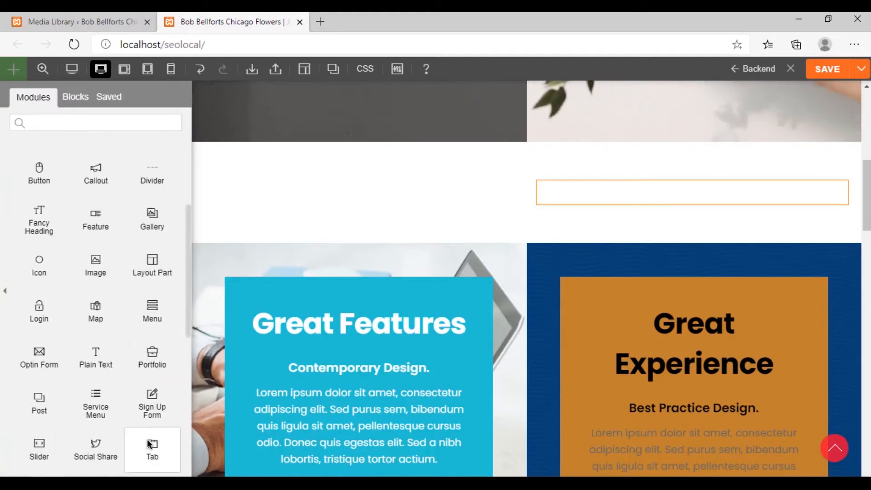
drag(39, 279, 656, 203)
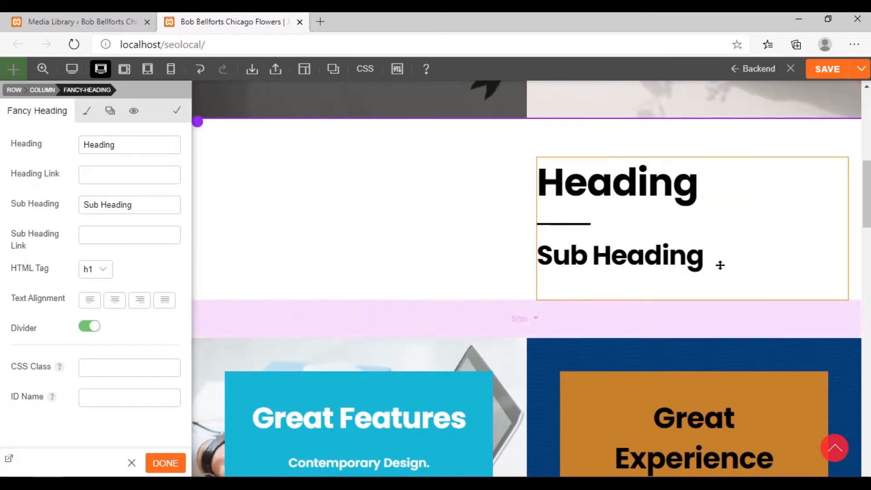
Centre the text alignment of the new fancy heading
click(672, 189)
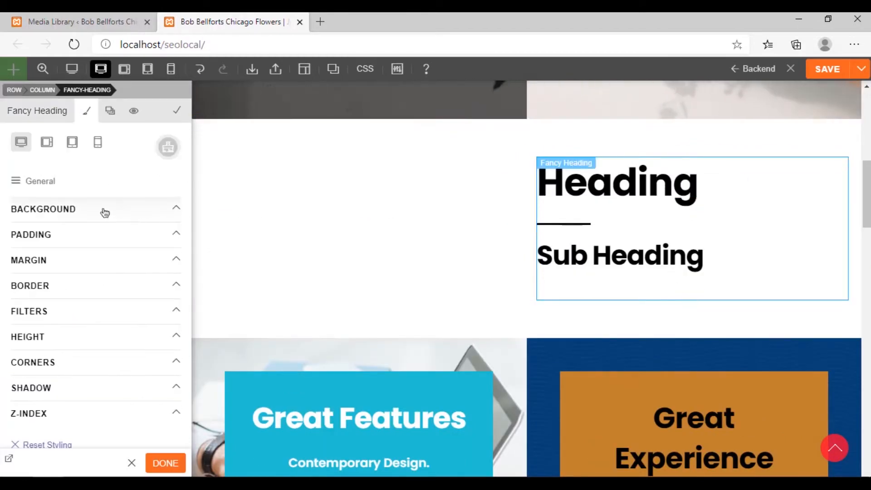
click(33, 119)
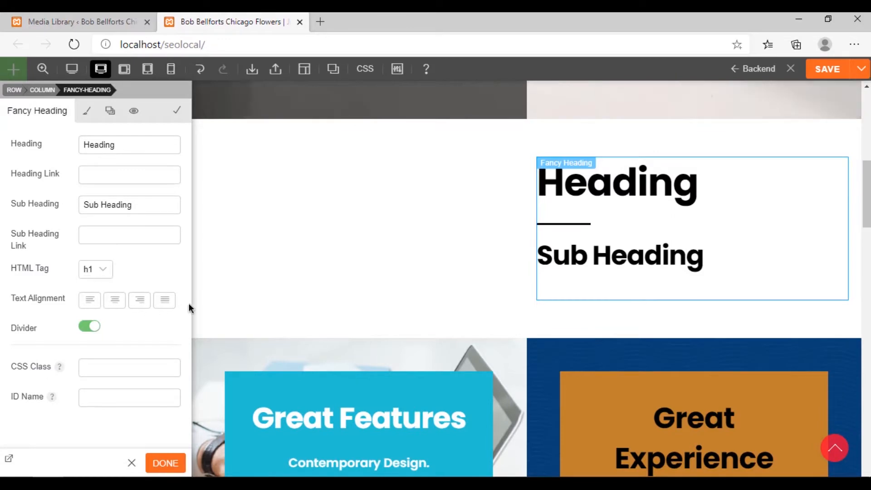
click(117, 301)
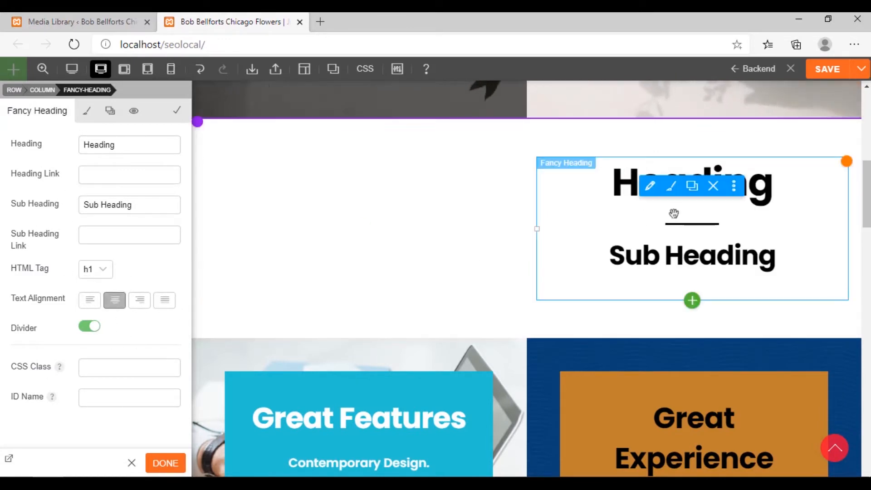
Set the fancy heading's text to "Who We Are", clear its sub heading and apply the module settings
double_click(133, 145)
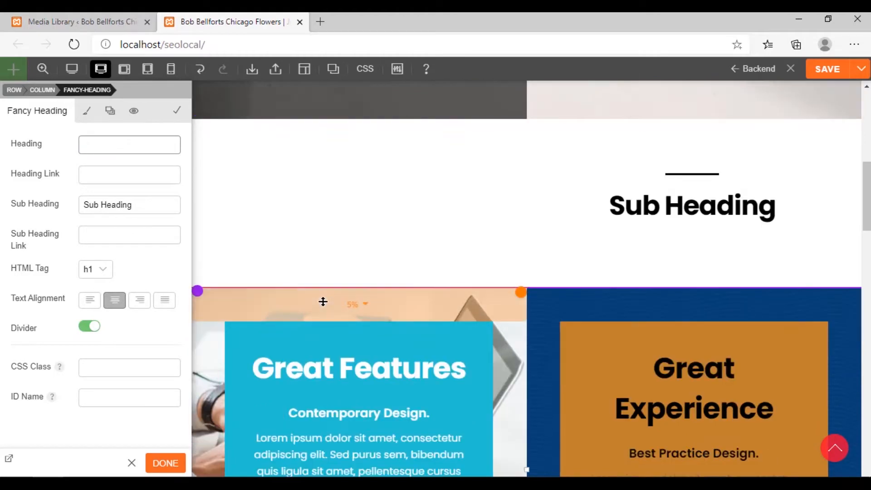
text(Who we ar)
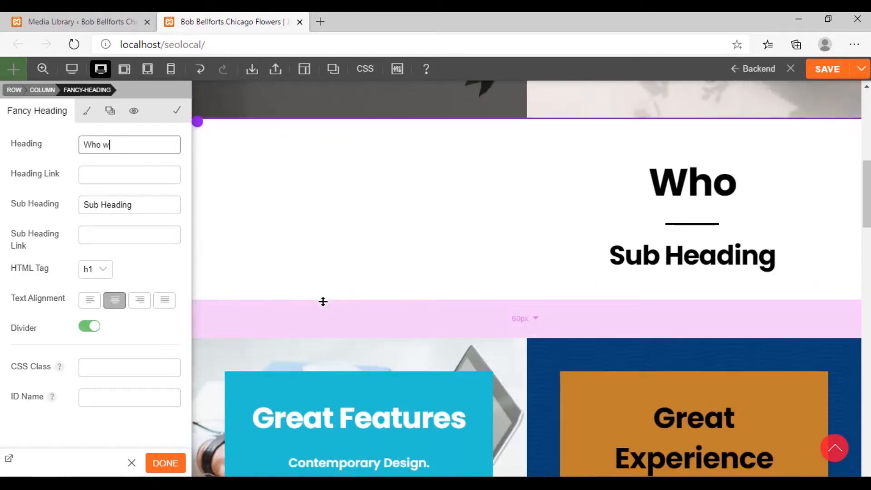
key(BackSpace)
key(BackSpace)
key(BackSpace)
key(BackSpace)
key(BackSpace)
text(We)
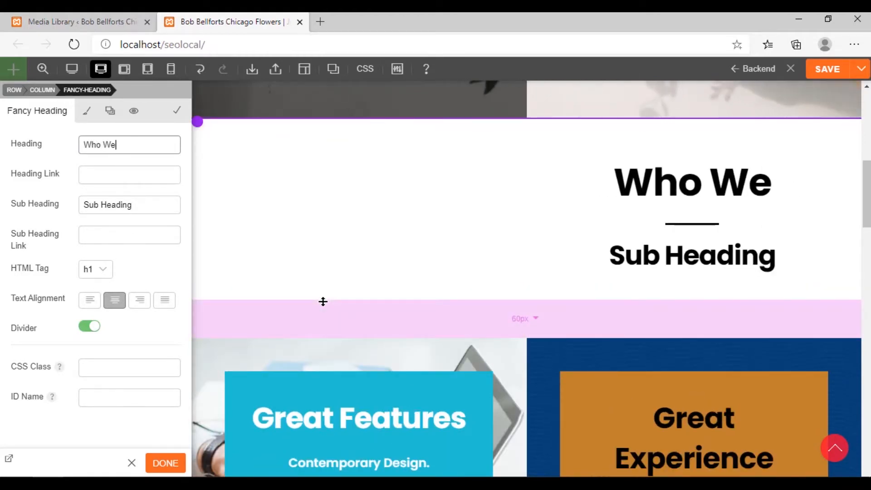
text( Are)
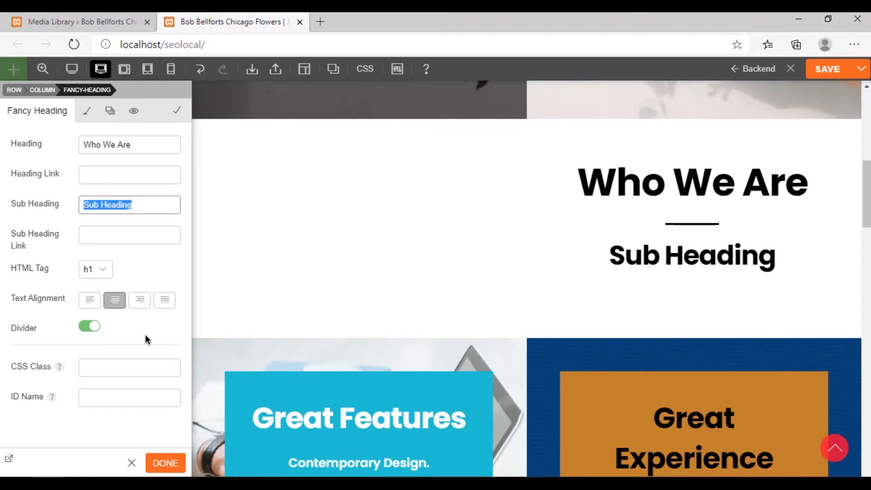
key(BackSpace)
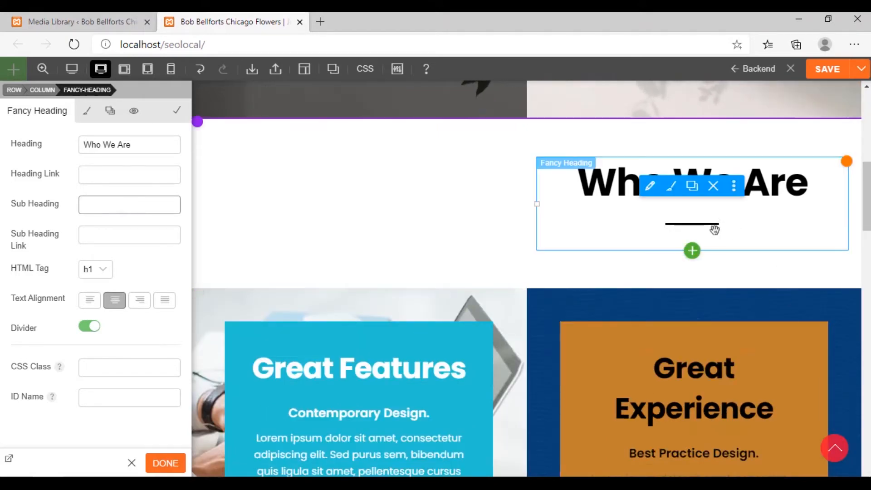
click(165, 464)
Add a Text module below the Who We Are heading and centre its content
scroll(134, 392, down, 1)
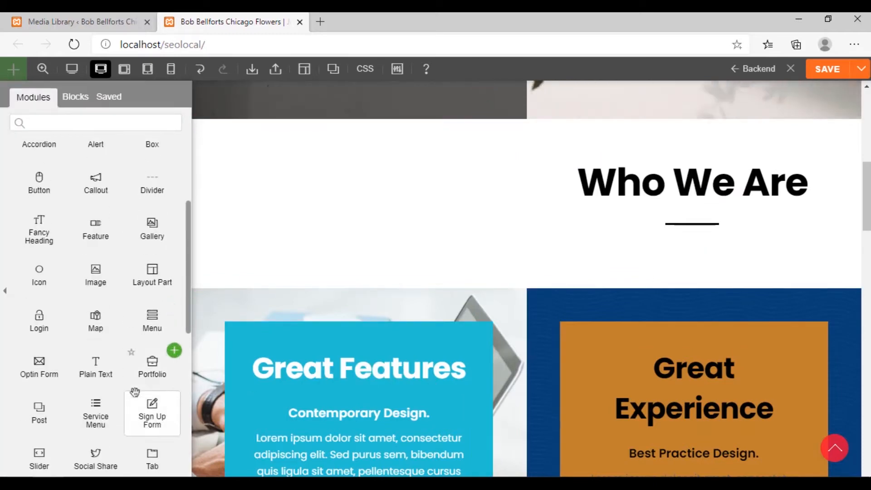
scroll(135, 392, down, 2)
drag(95, 401, 604, 261)
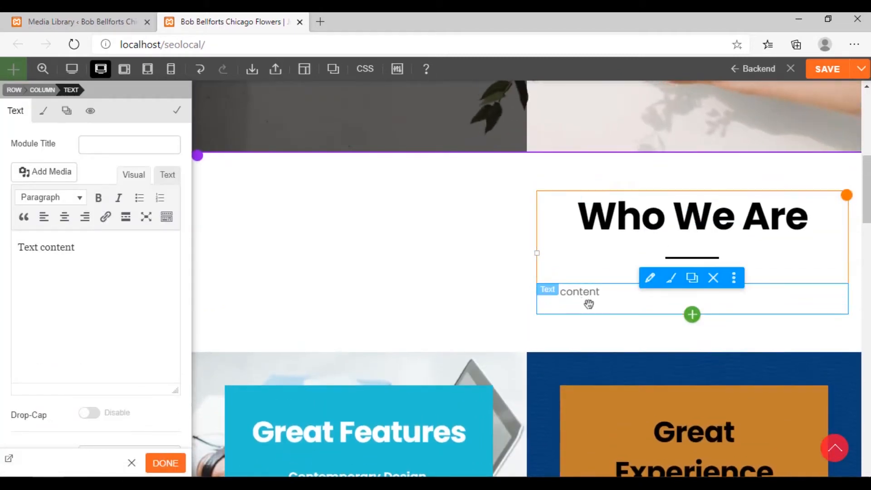
click(64, 217)
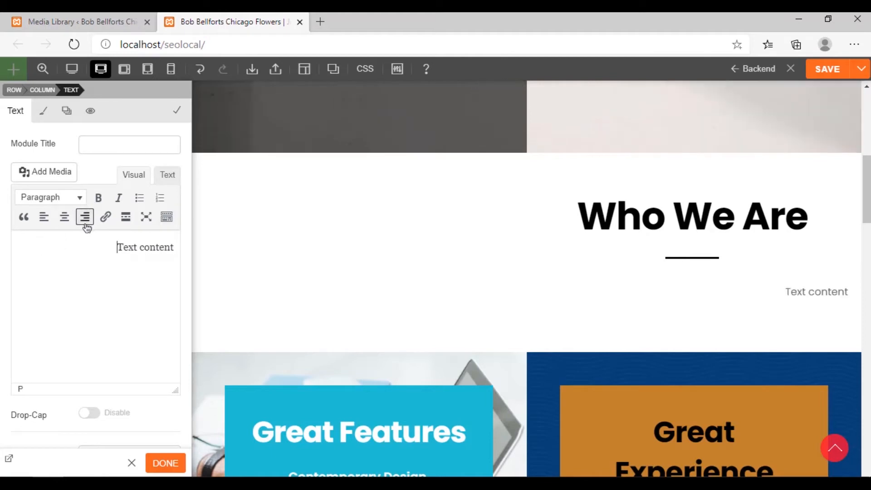
click(58, 220)
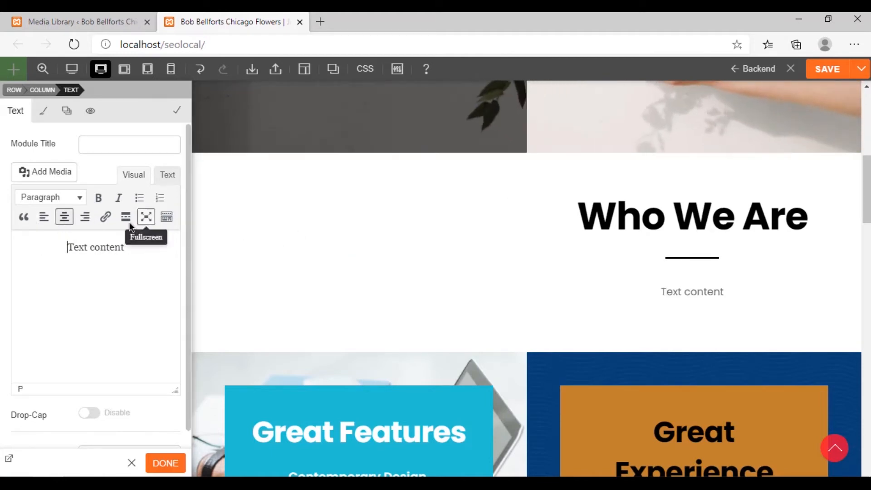
Style the text module with the Roboto font family and a solid black #000000 font color
click(44, 111)
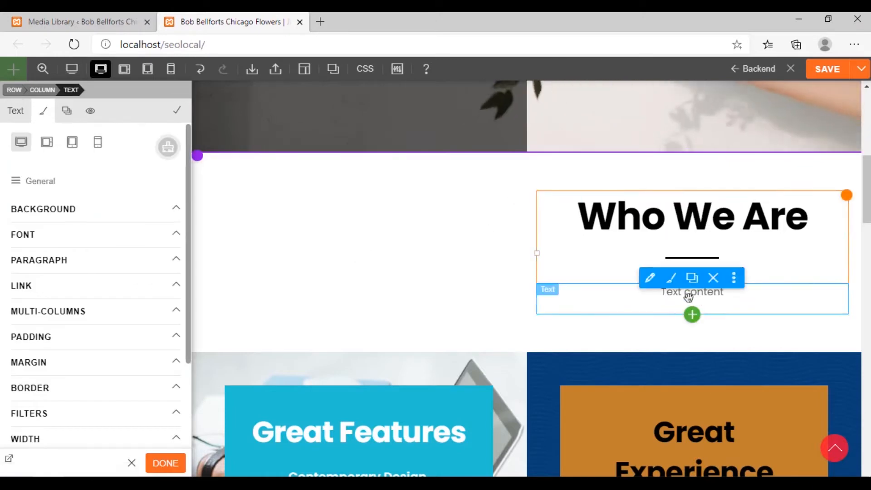
click(71, 237)
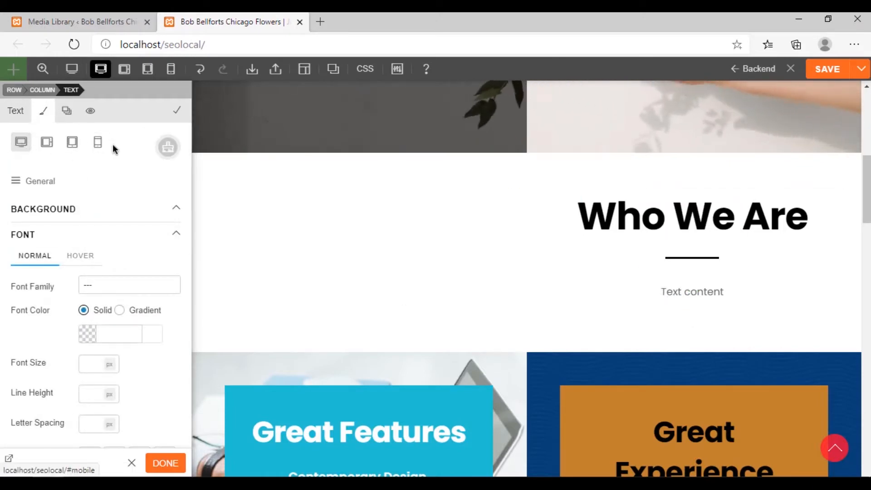
scroll(138, 268, down, 2)
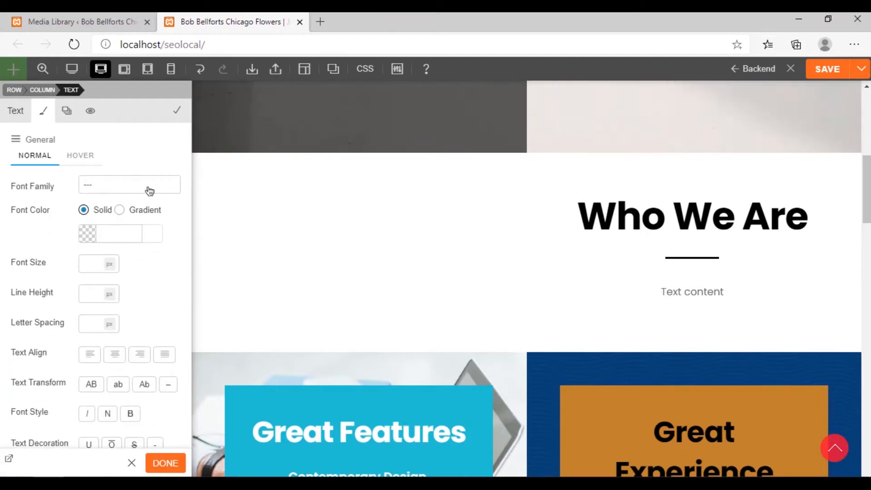
click(180, 194)
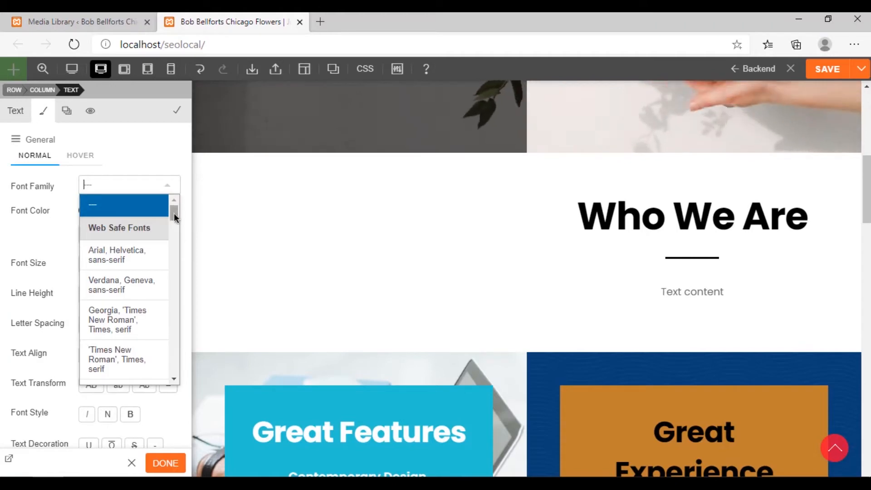
drag(174, 212, 167, 350)
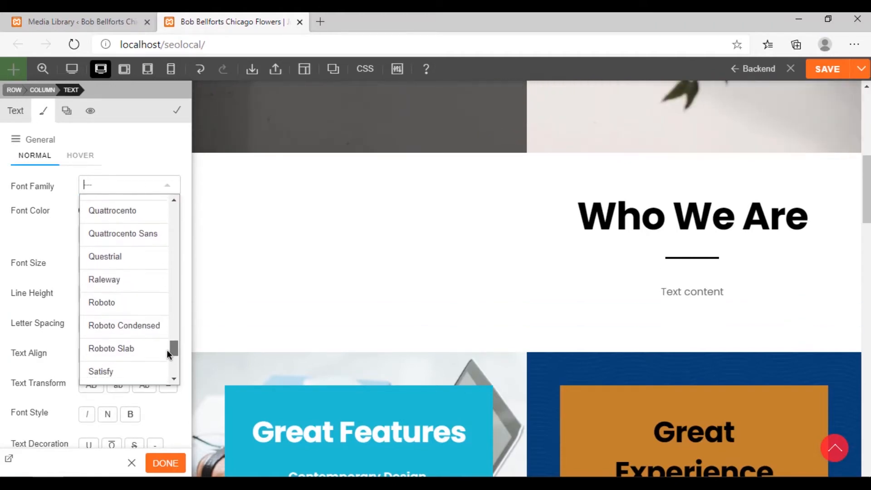
click(119, 308)
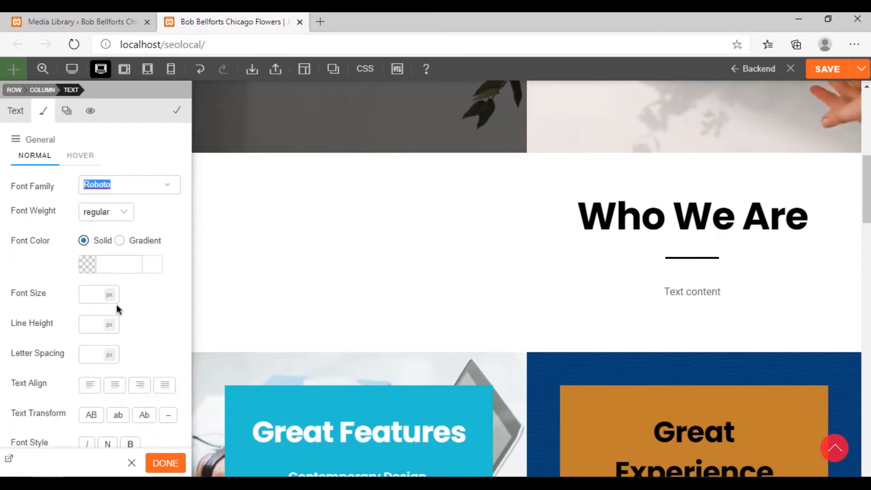
click(109, 220)
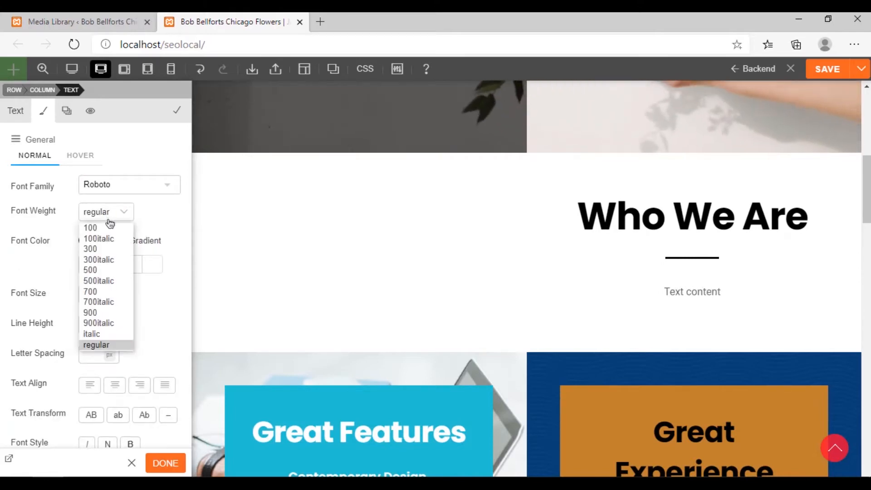
click(159, 214)
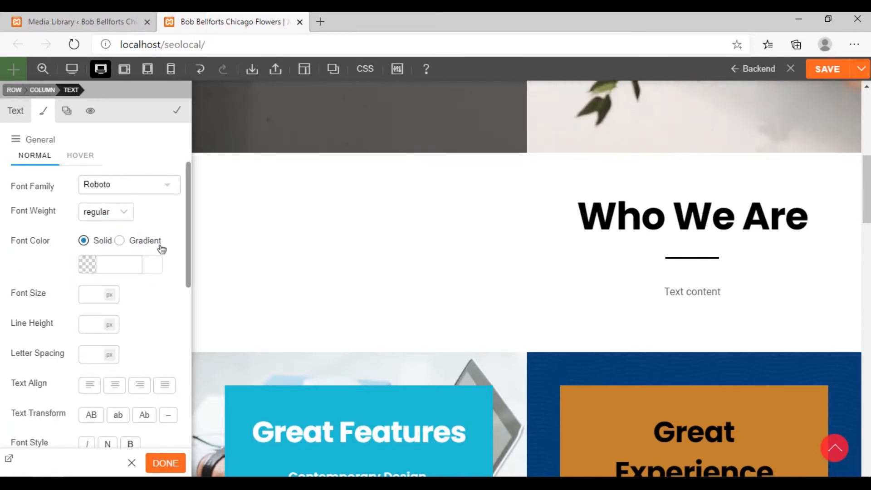
click(88, 264)
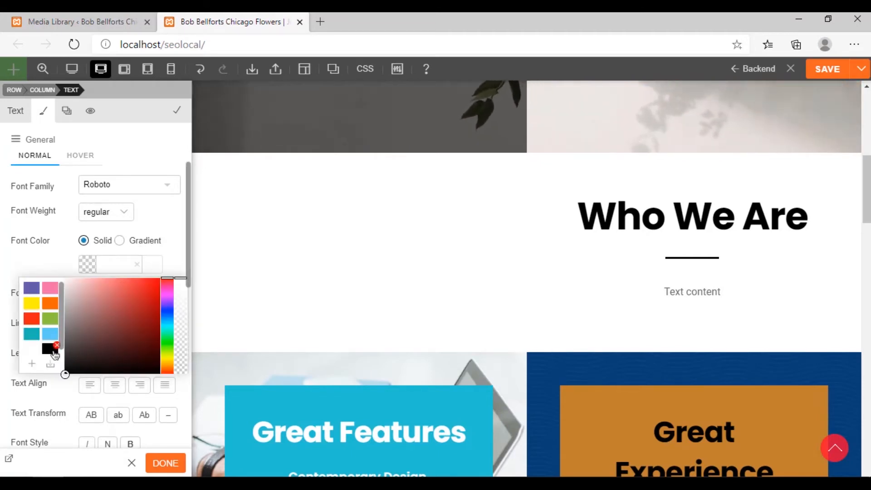
click(173, 257)
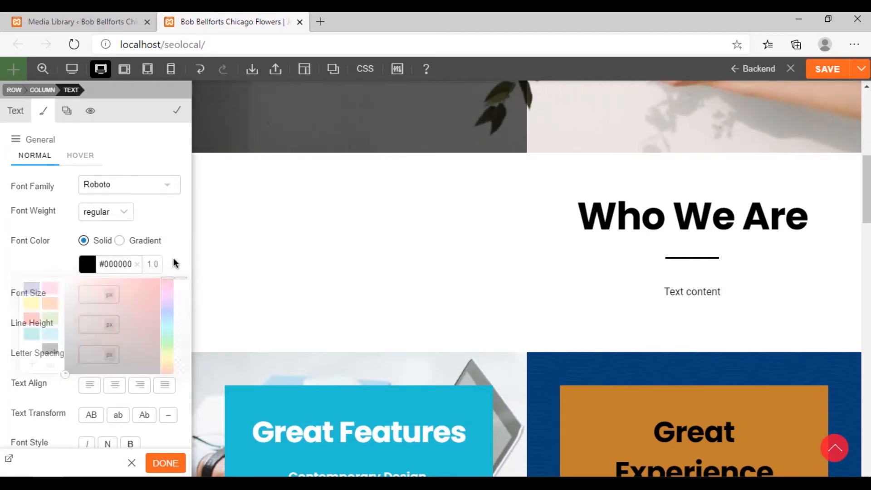
Clear the text module's font color and set it to solid black #000000 again
click(137, 264)
click(99, 268)
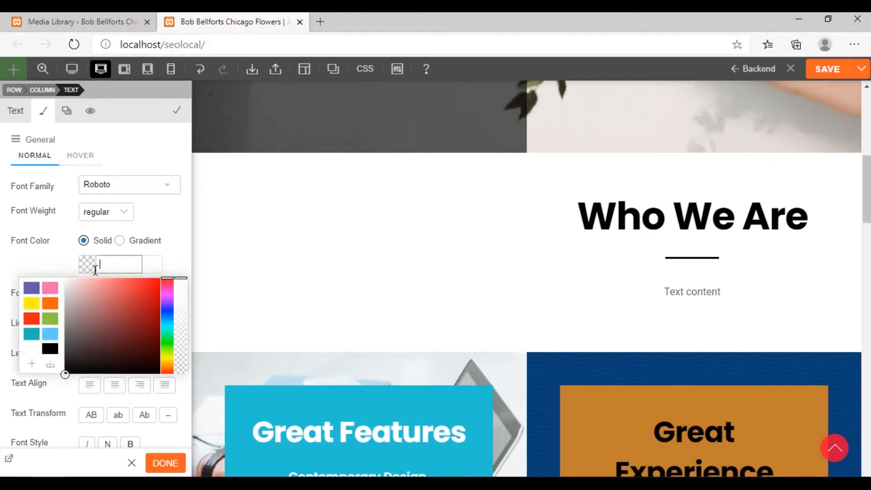
click(178, 258)
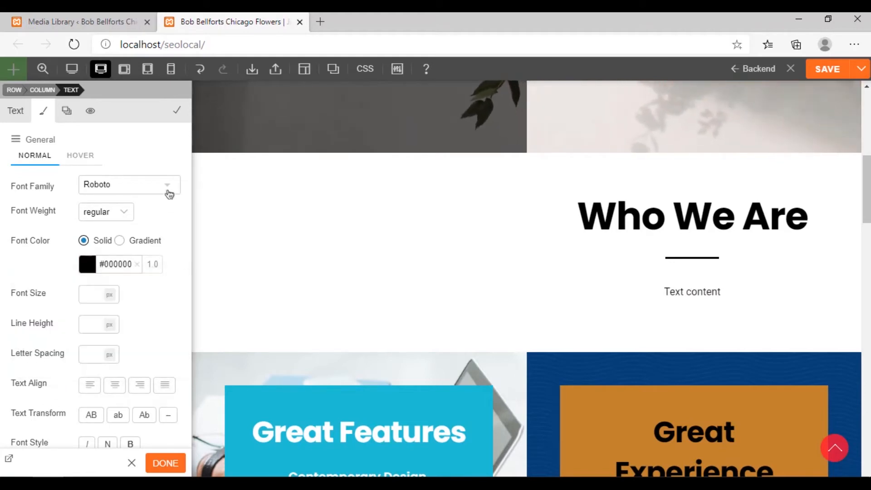
Try the Roboto Condensed and Roboto Slab font families on the text module, then return it to Roboto
click(168, 185)
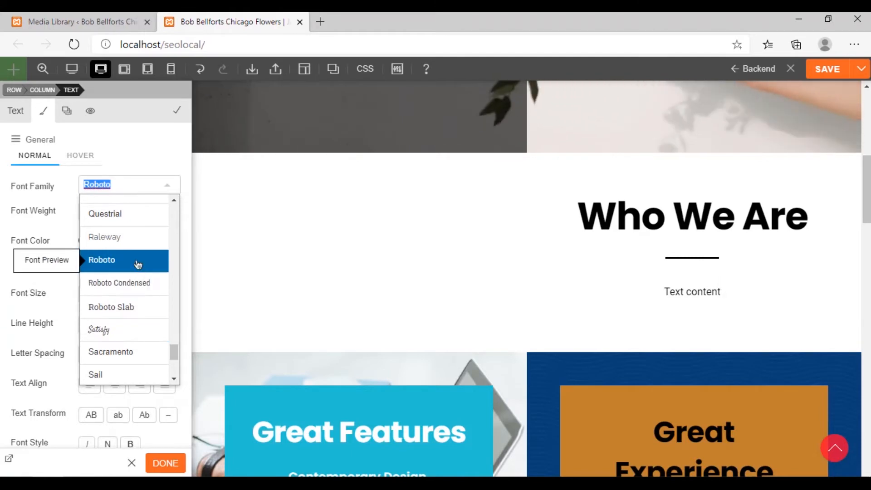
click(134, 289)
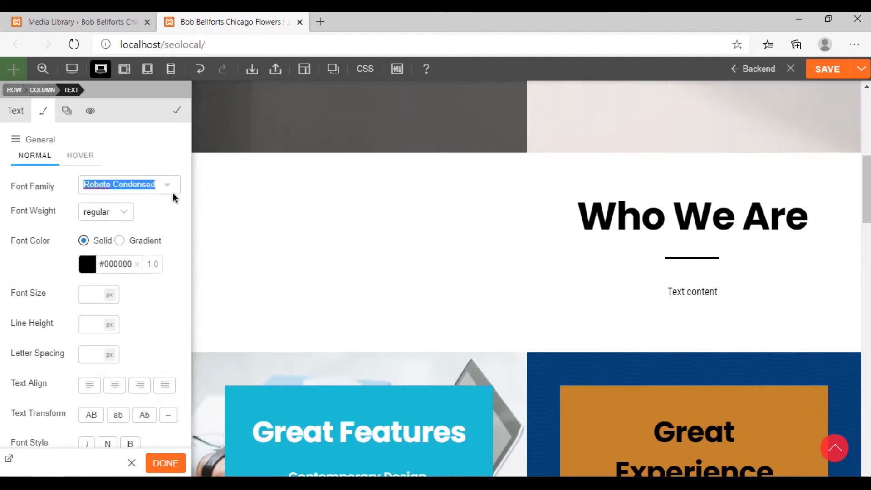
click(172, 192)
click(137, 268)
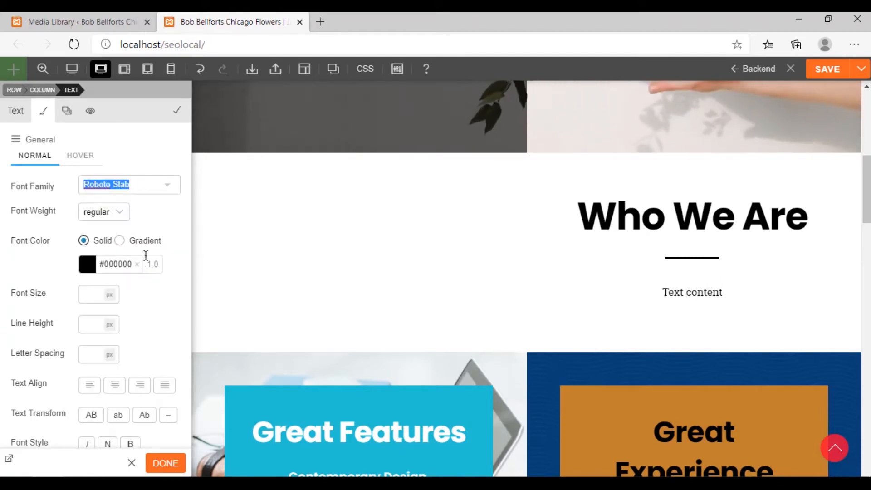
click(169, 193)
scroll(146, 225, up, 1)
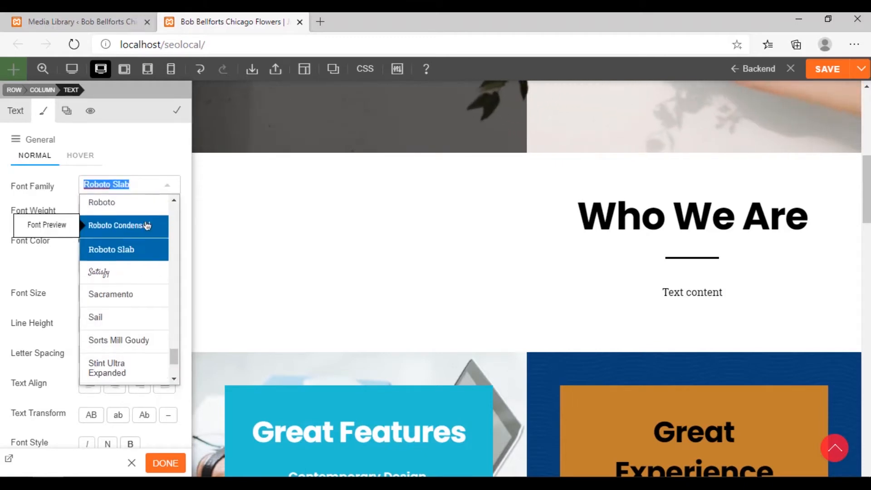
click(124, 211)
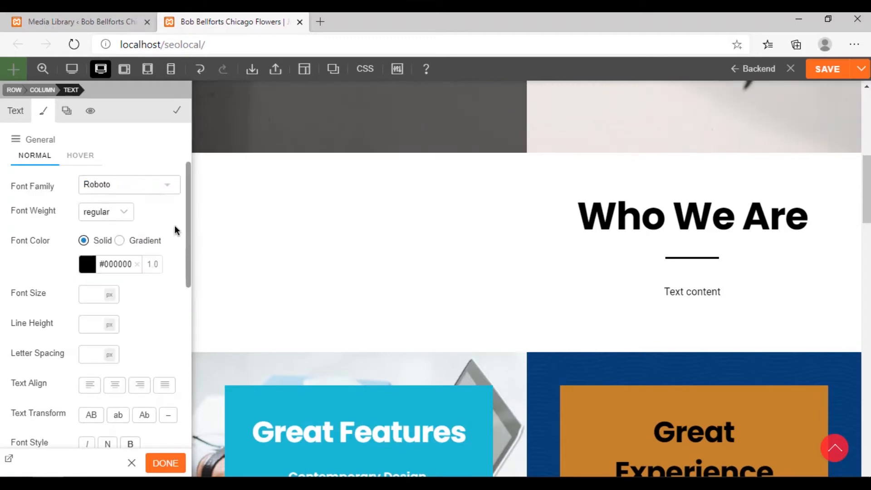
Set the text module's font size to 20 px and replace its placeholder with the centred two-paragraph description starting "We are an awesome flower shop"
scroll(174, 244, down, 1)
drag(98, 238, 127, 245)
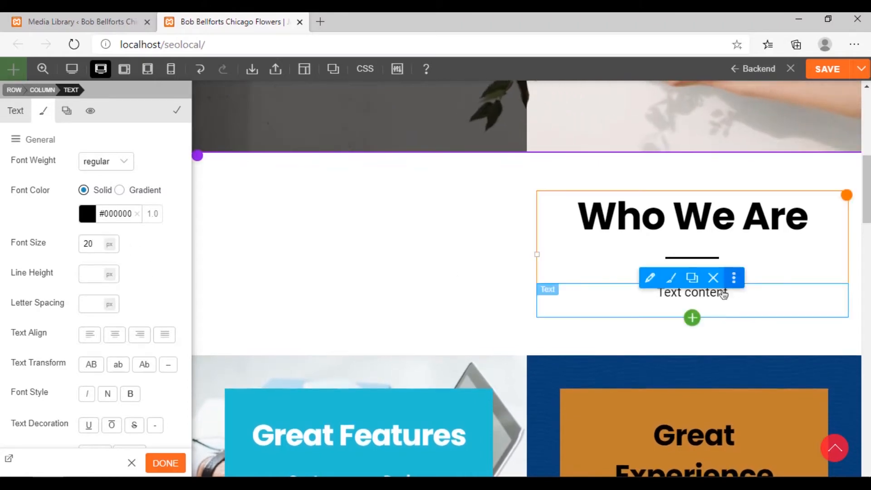
click(16, 112)
drag(64, 246, 125, 247)
click(44, 216)
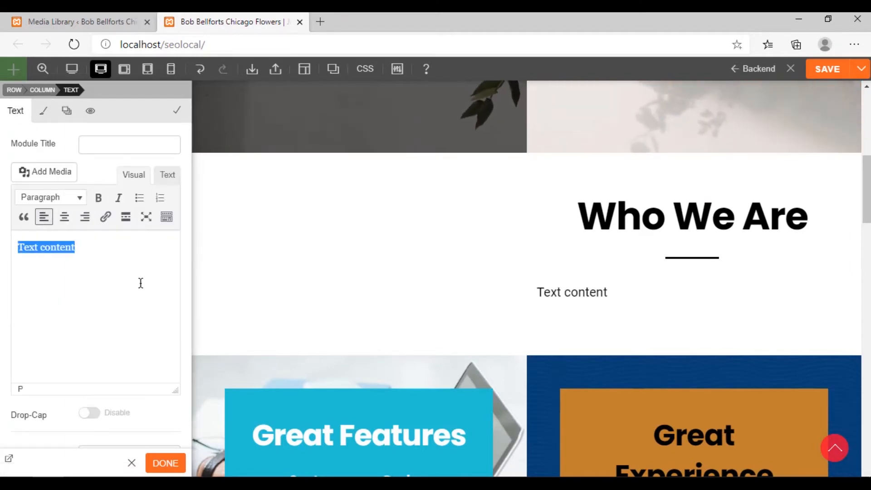
key(ctrl+e)
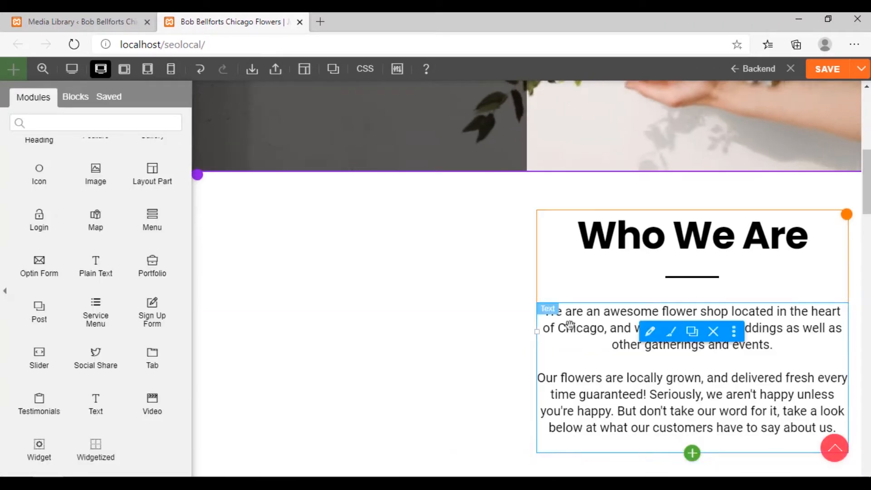
Review the Who We Are section, the empty column beside it and the neighbouring homepage sections
scroll(521, 353, down, 1)
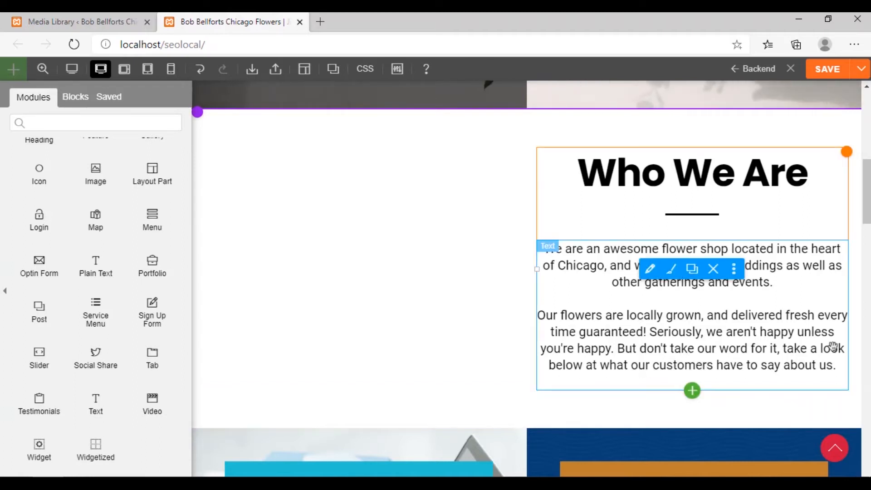
scroll(443, 379, down, 15)
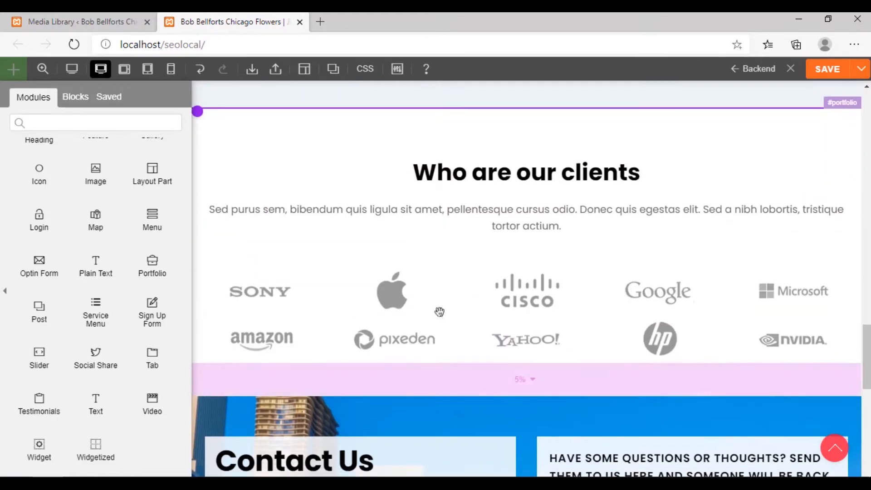
scroll(590, 268, up, 14)
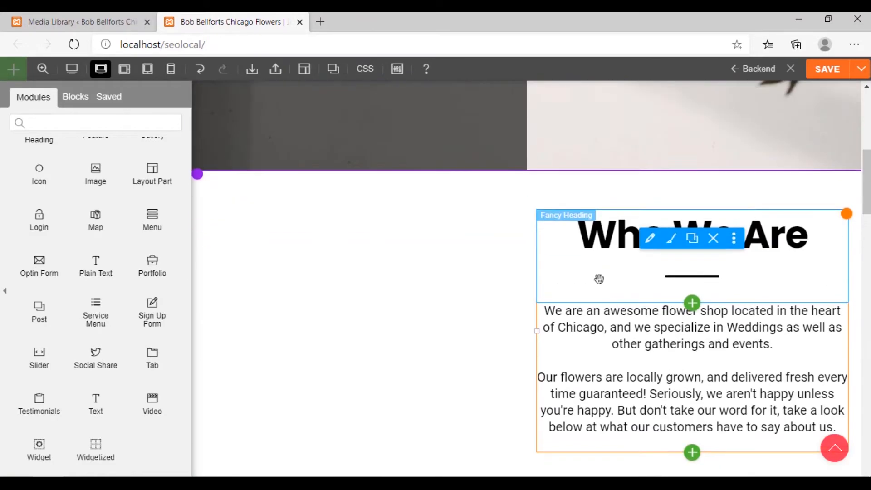
scroll(598, 279, down, 1)
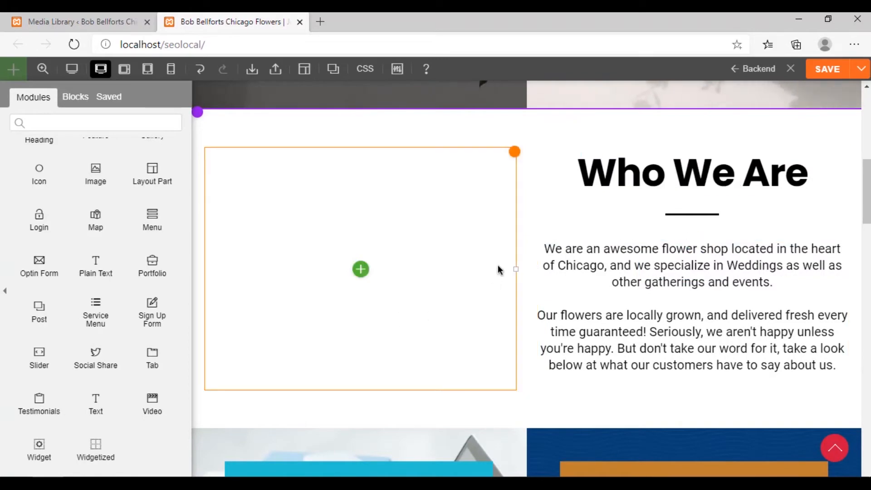
scroll(502, 268, up, 8)
scroll(517, 268, down, 7)
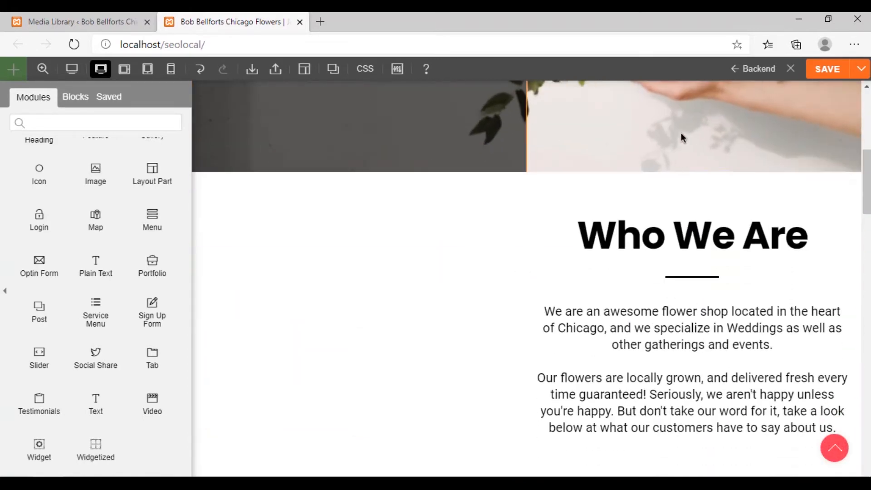
scroll(459, 330, down, 3)
scroll(474, 347, up, 5)
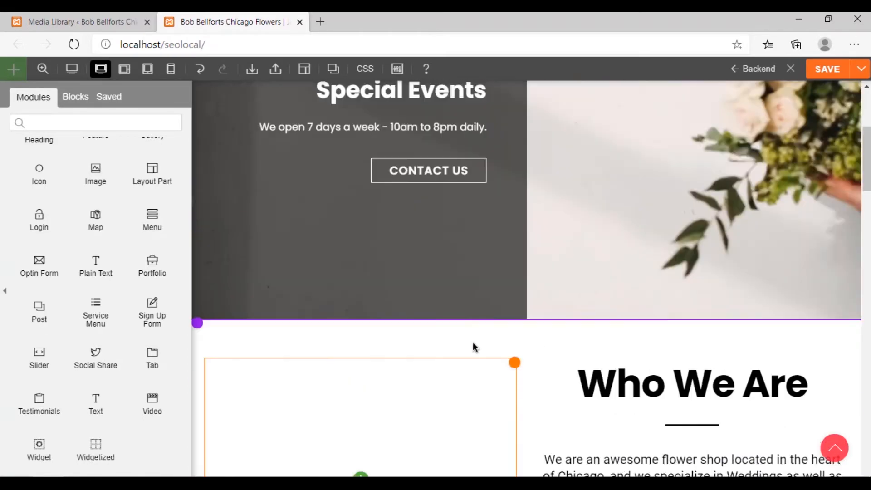
scroll(422, 352, down, 5)
scroll(429, 387, up, 2)
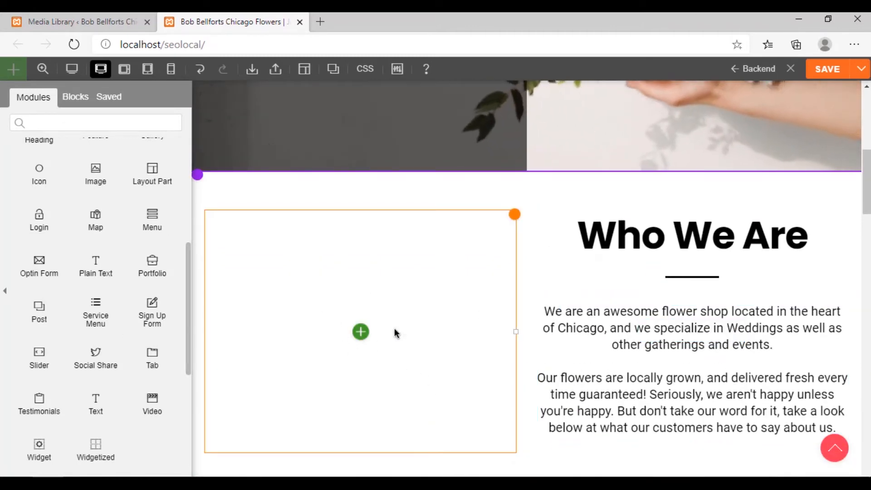
Open pexels.com in a new browser tab and search for "flowers"
click(321, 22)
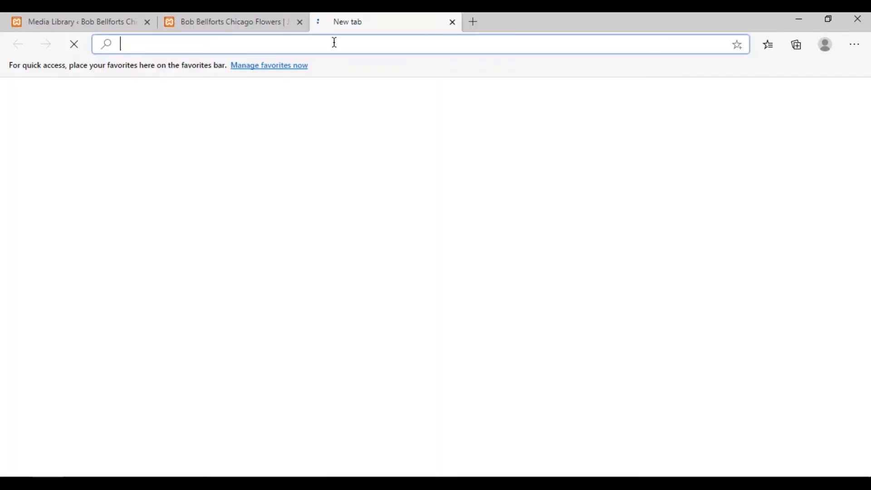
text(pexels.com)
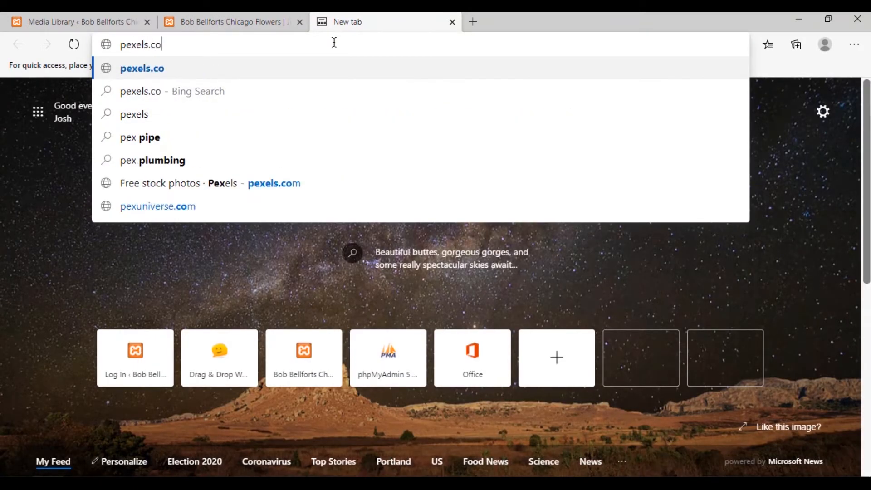
key(Return)
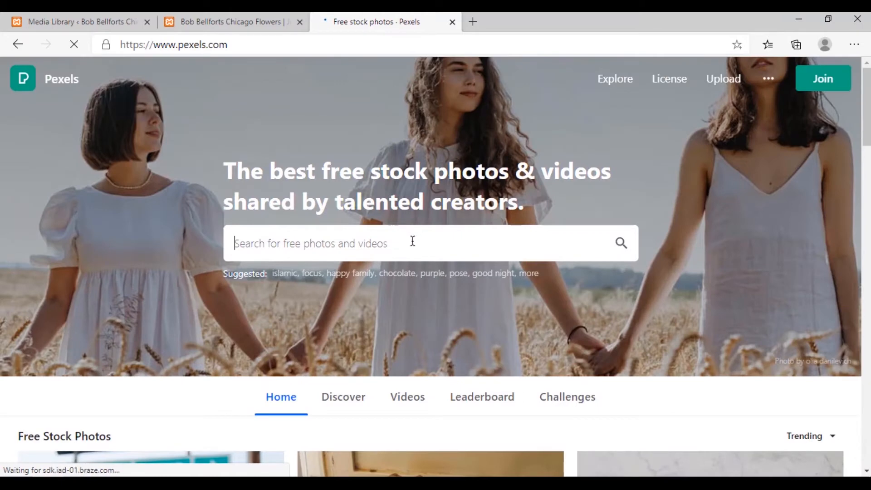
click(412, 240)
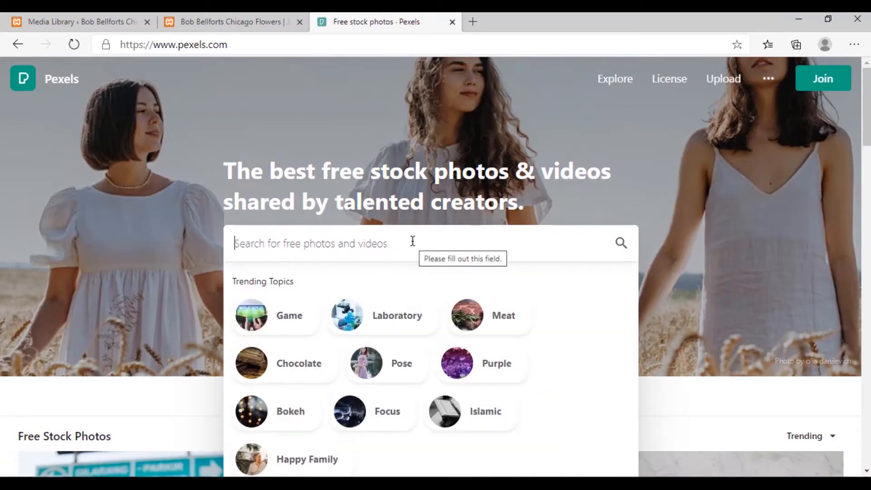
text(flowers)
key(Return)
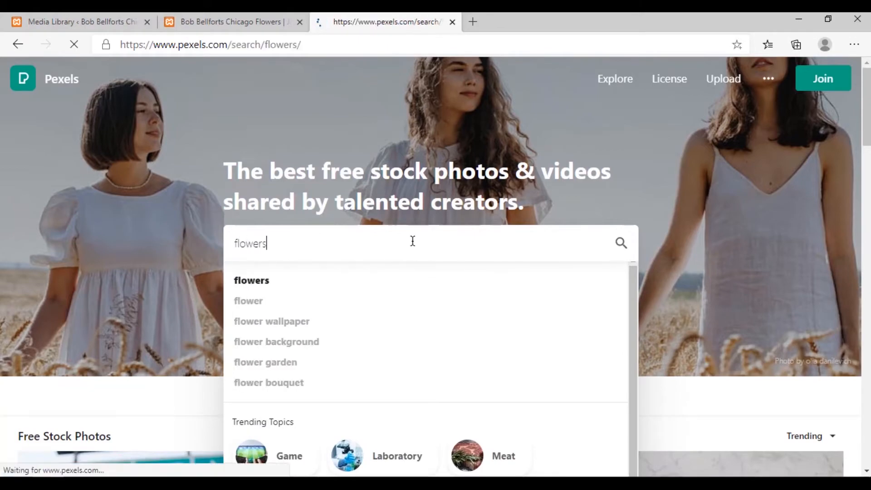
Find the photo of white petaled flowers on a black background and download it in the Original size (5184 x 3456)
scroll(415, 332, down, 6)
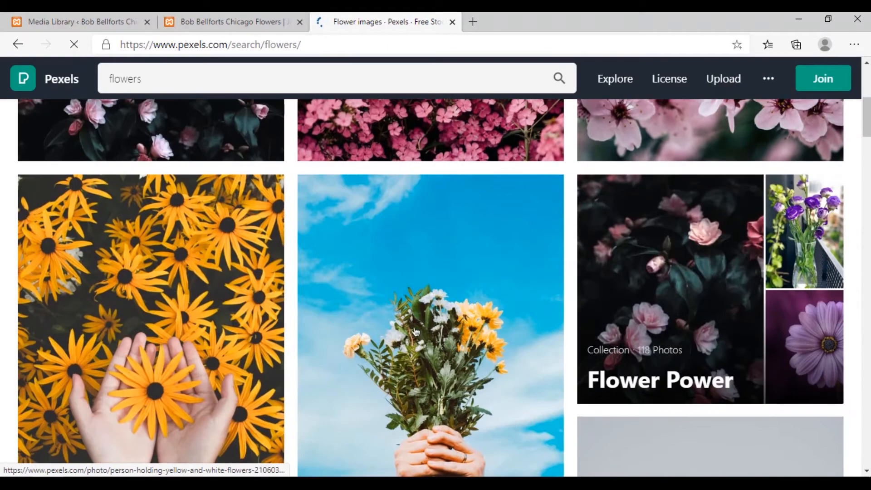
scroll(415, 331, down, 12)
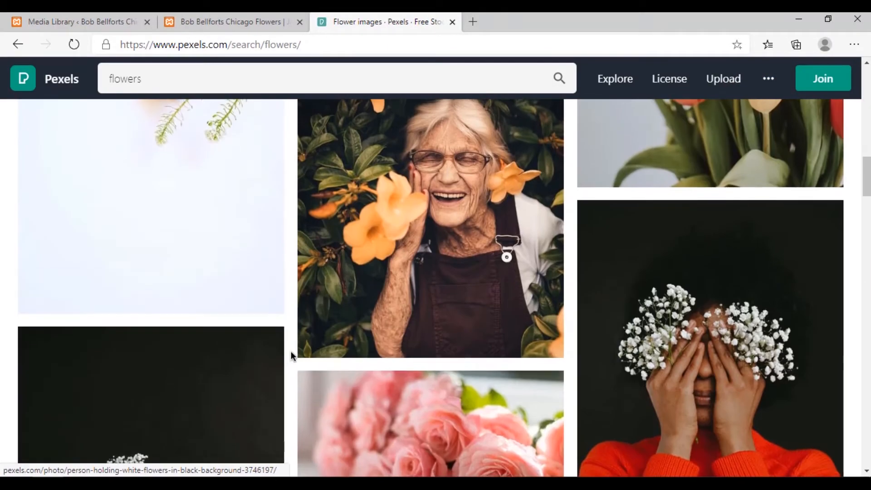
scroll(291, 353, down, 12)
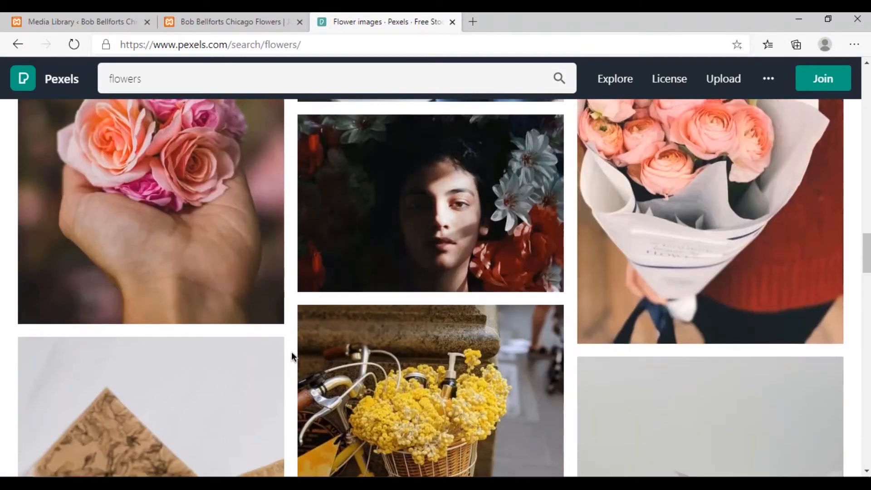
scroll(291, 353, down, 12)
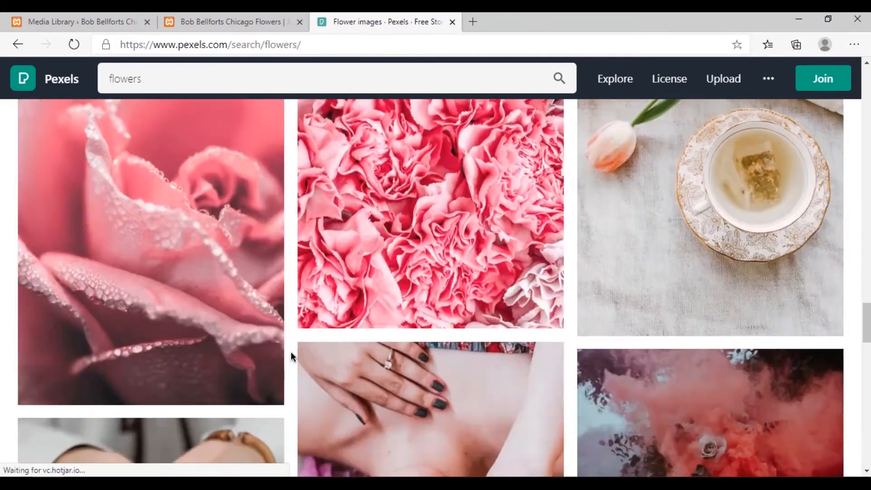
click(290, 352)
click(792, 83)
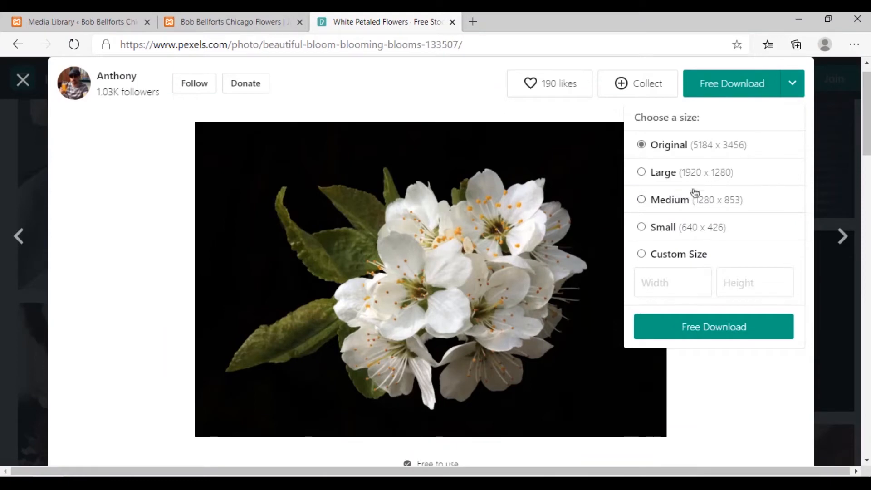
click(697, 326)
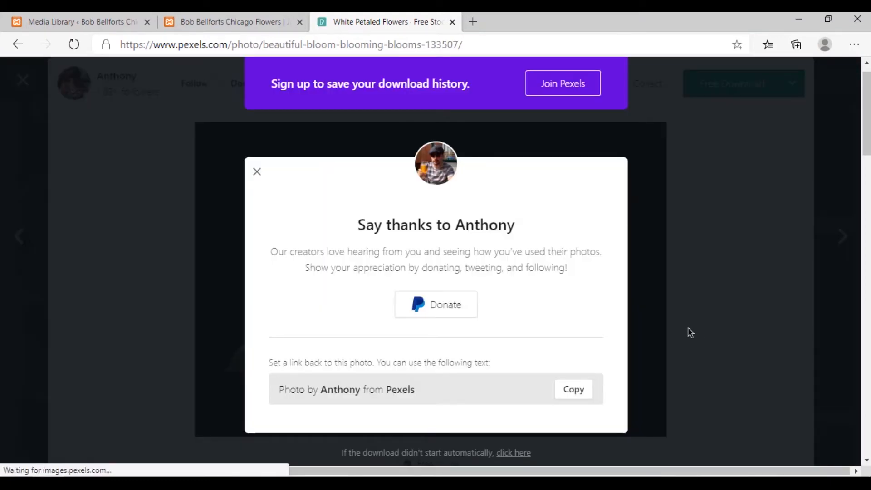
Open pixlr.com in another new browser tab
click(472, 22)
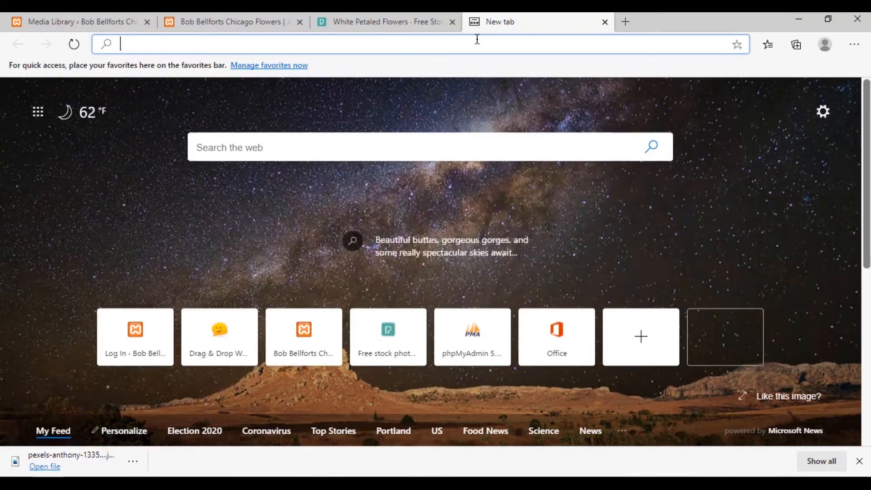
text(pixlr.com)
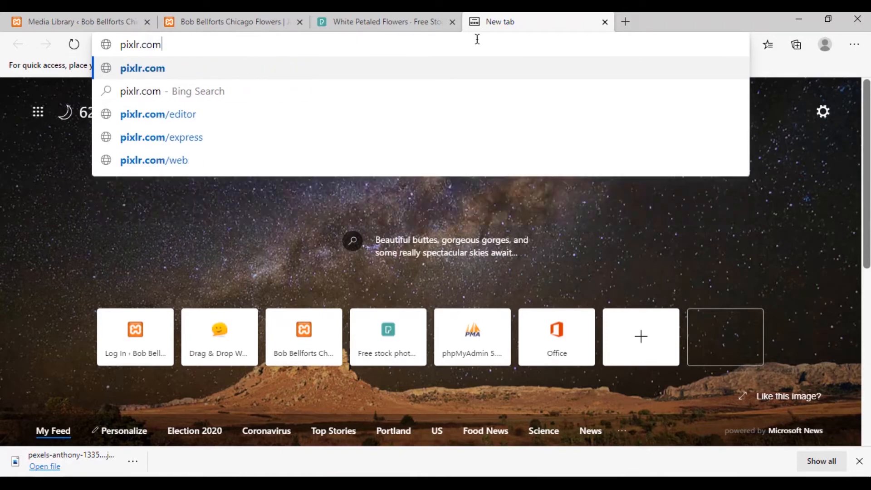
key(Return)
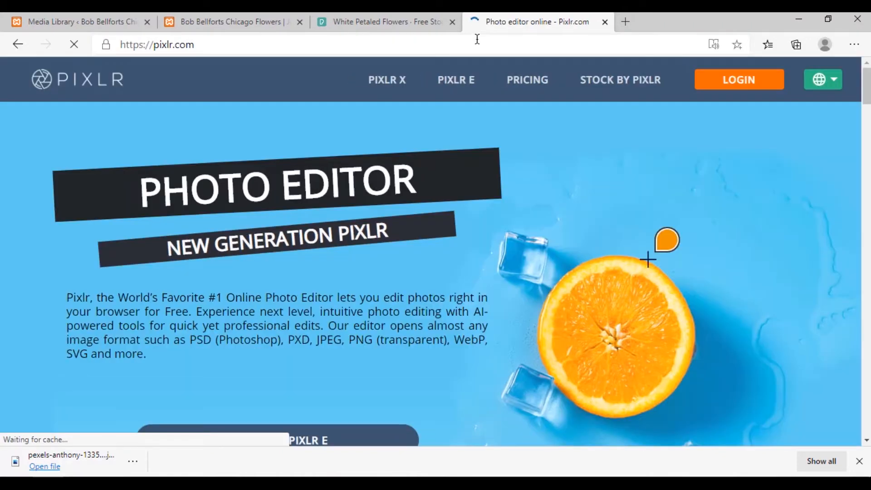
Open the downloaded white flowers photo from the Desktop in the Pixlr X editor
scroll(457, 207, down, 3)
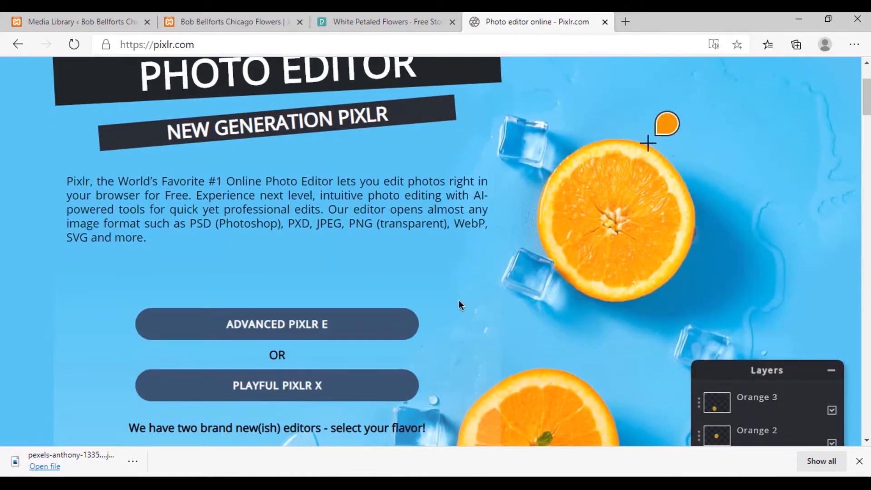
scroll(441, 337, up, 3)
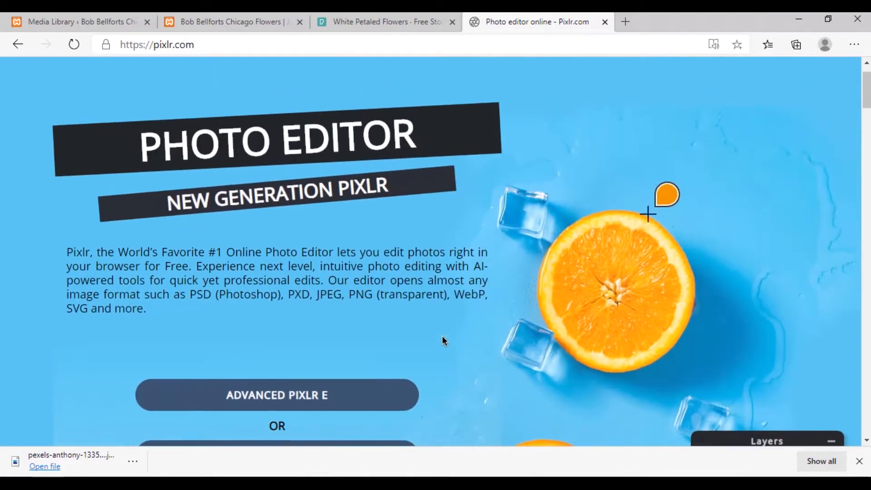
click(403, 89)
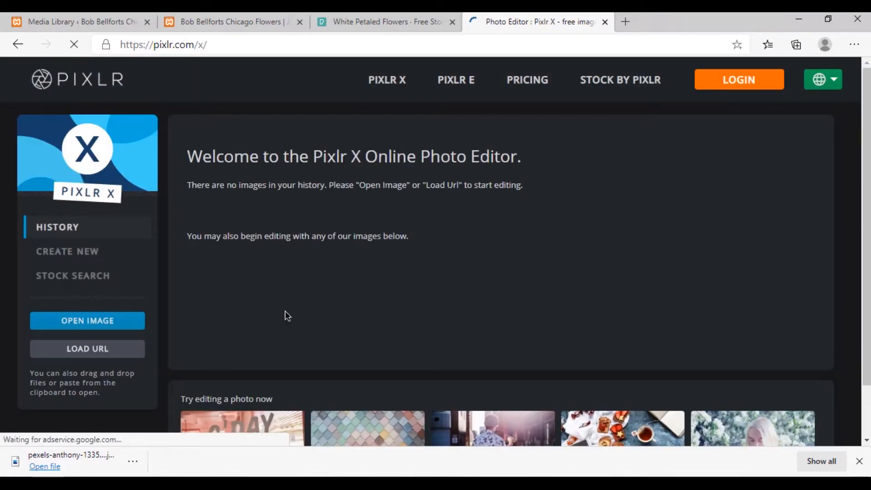
click(117, 320)
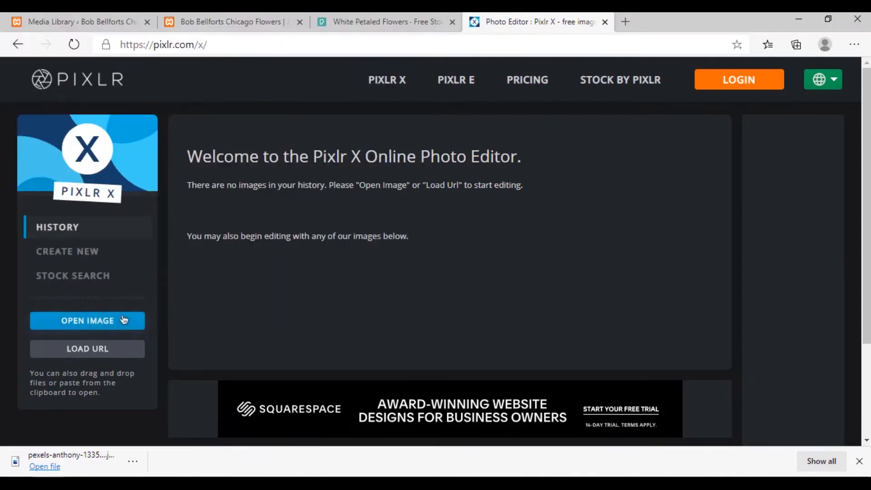
click(117, 320)
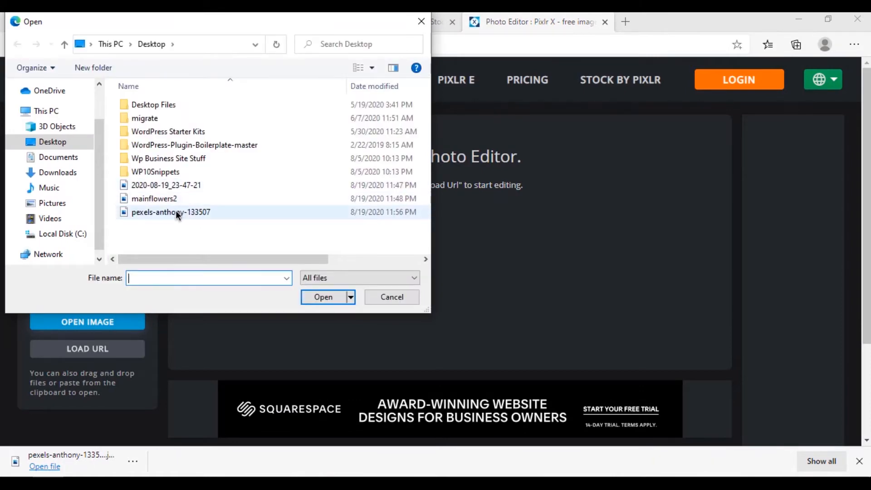
double_click(175, 213)
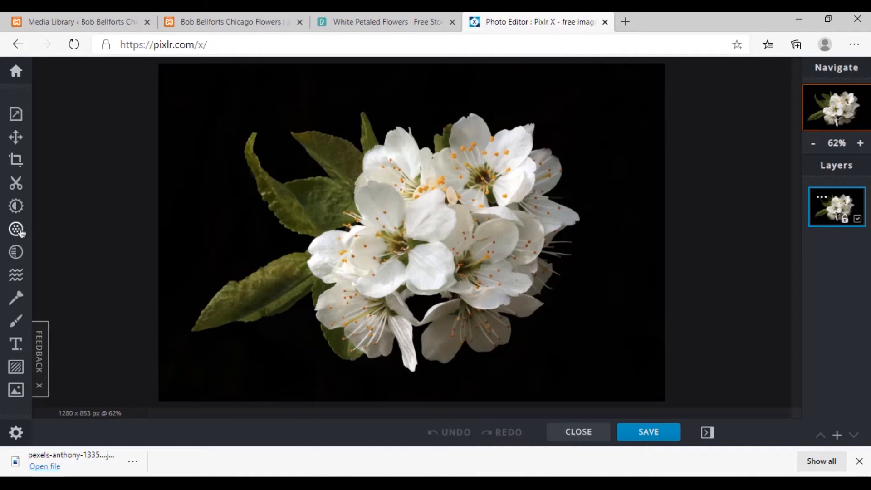
Cut out the flowers with a large circle-shape cutout in Keep mode, leaving an oval image on a transparent background
click(16, 180)
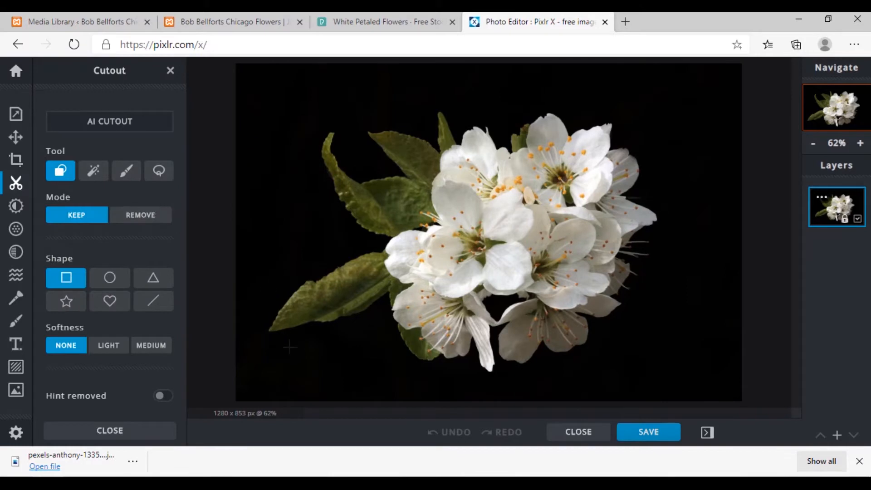
click(113, 277)
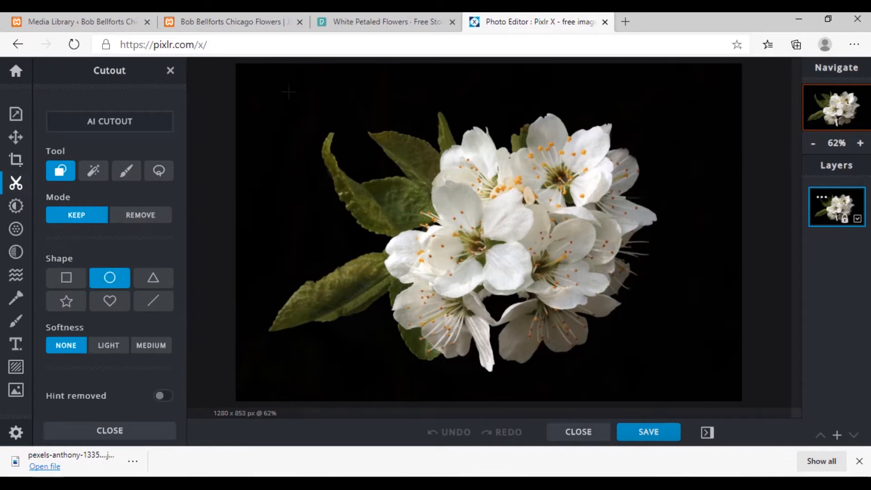
drag(675, 341, 670, 389)
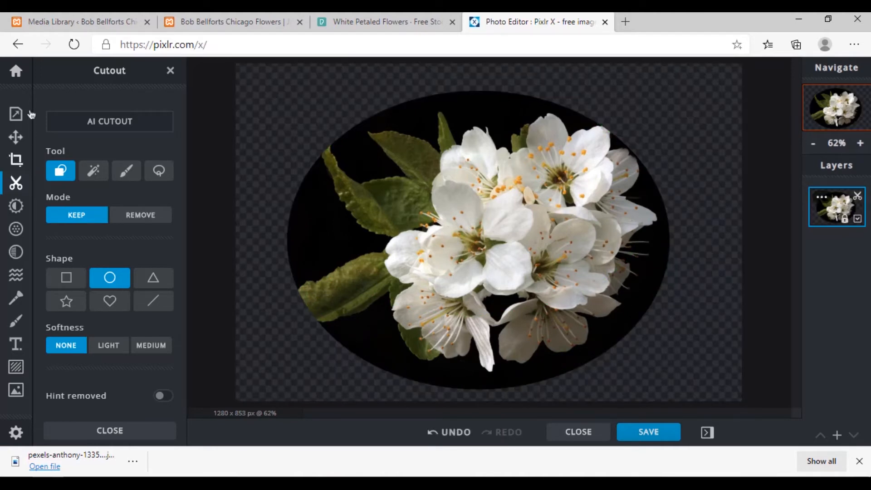
Save the oval flower cutout as a PNG at 1280 x 853 and download it
click(657, 436)
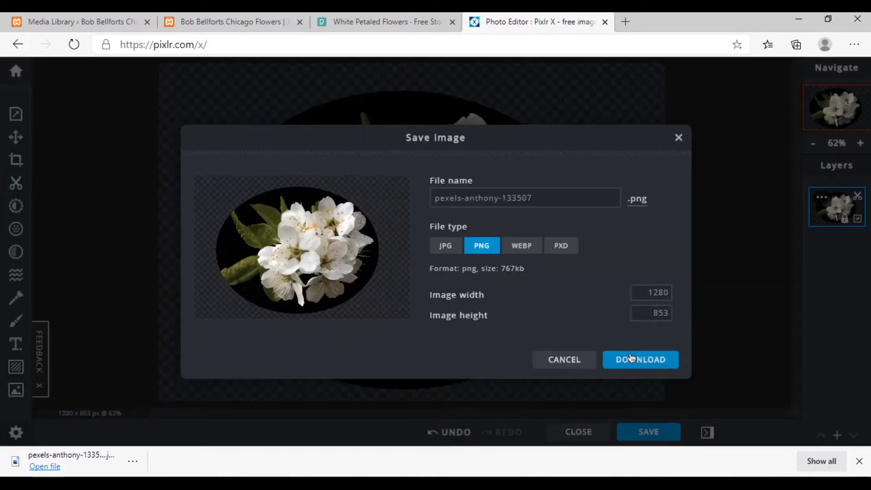
click(446, 248)
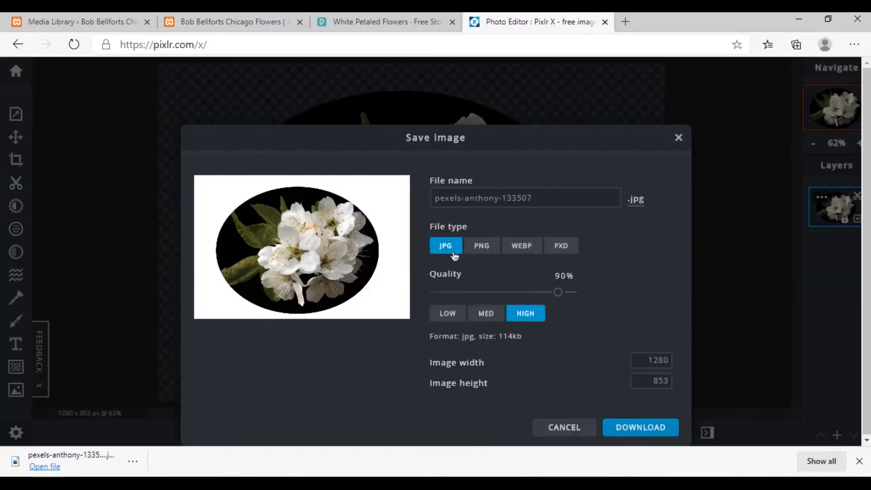
click(481, 247)
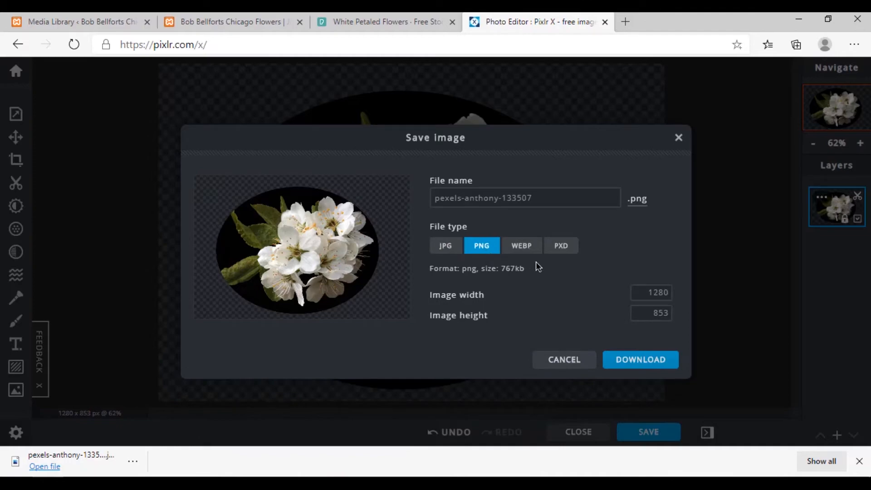
click(617, 360)
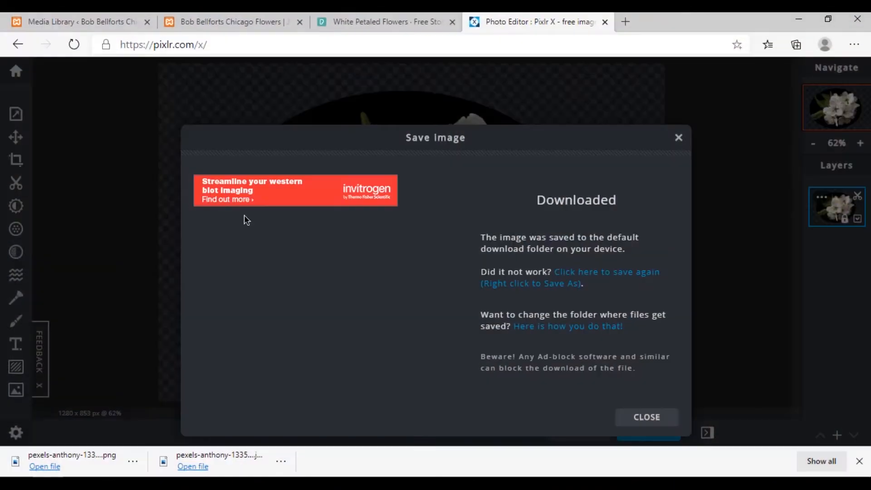
Return to the Chicago Flowers homepage builder and add an Image module to the empty column beside Who We Are
click(415, 18)
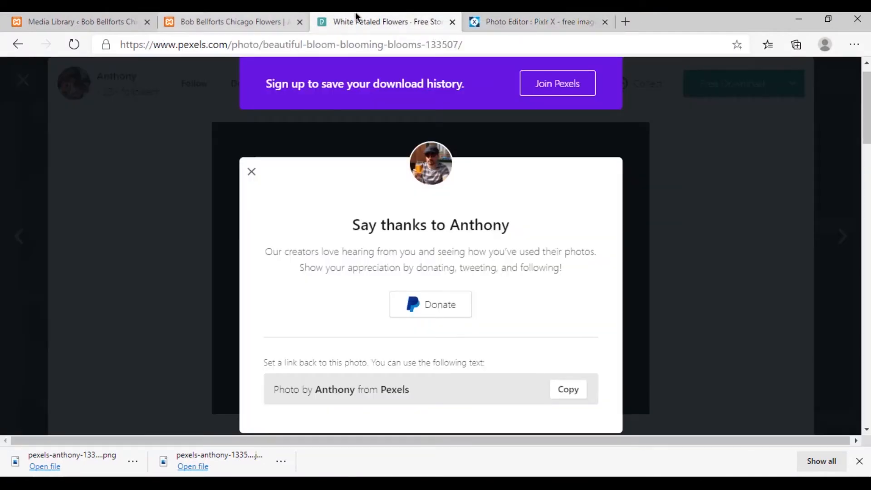
click(259, 19)
click(122, 17)
click(259, 21)
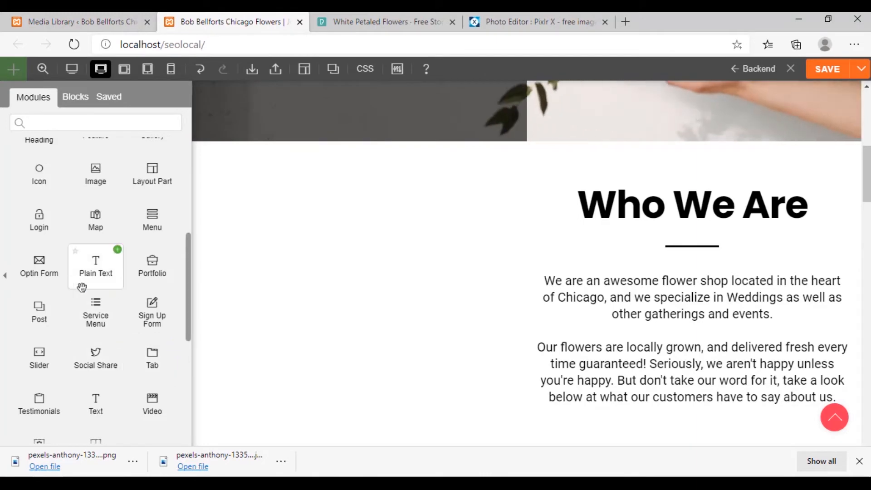
scroll(95, 300, up, 2)
drag(99, 266, 321, 278)
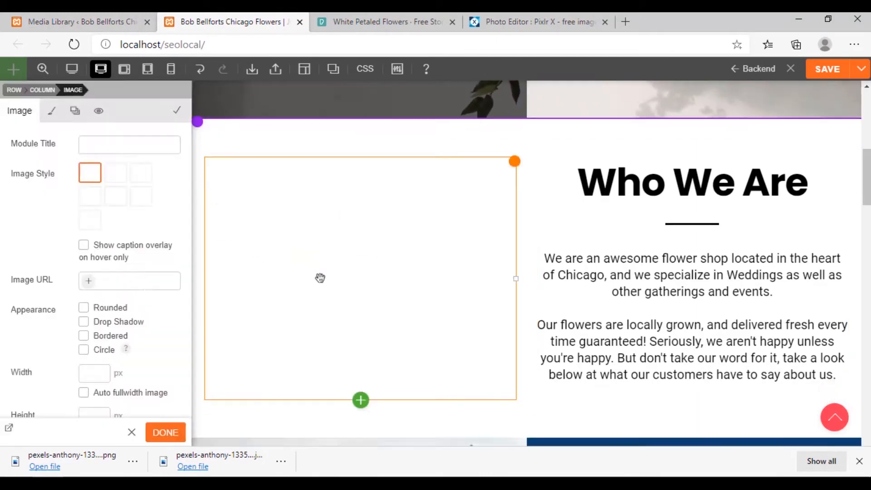
Upload the oval flower PNG from the Desktop and insert its file URL into the new Image module
click(68, 122)
click(479, 278)
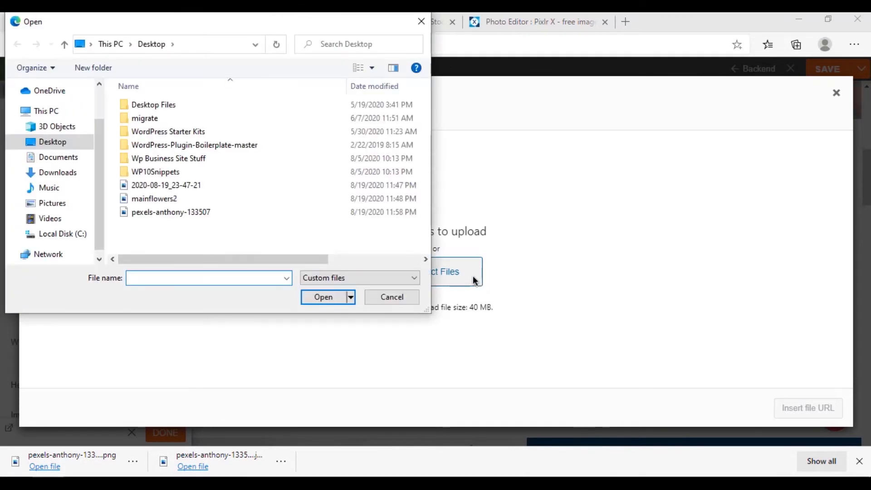
double_click(166, 213)
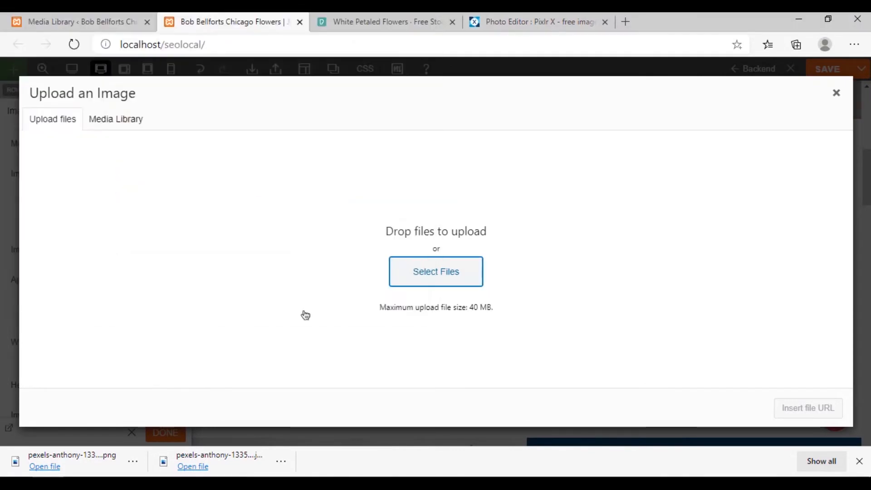
scroll(799, 301, down, 3)
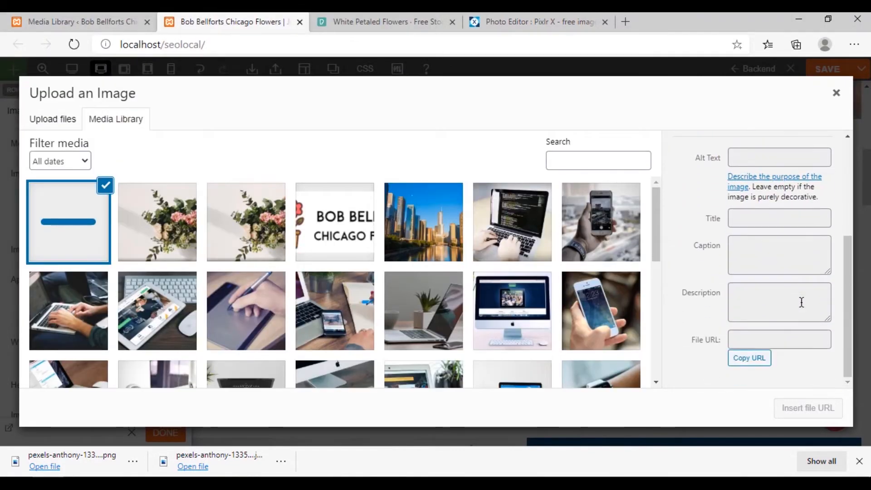
scroll(766, 345, down, 3)
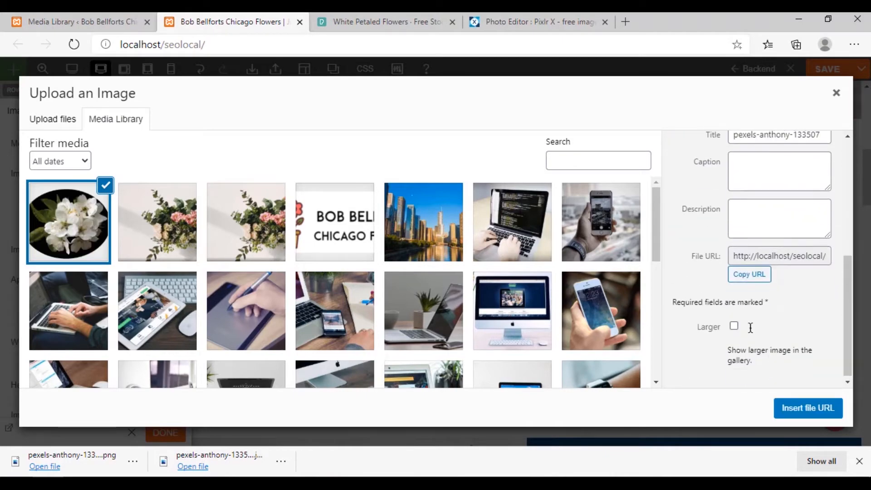
click(799, 409)
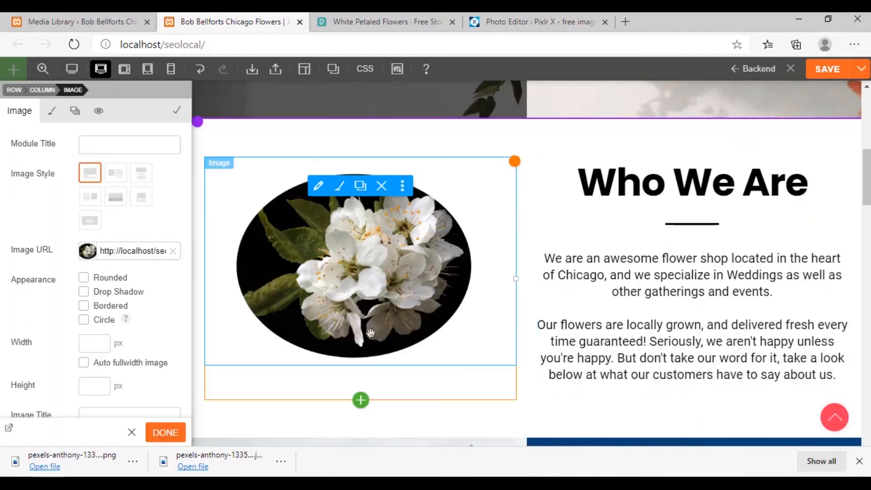
Review how the oval flower image sits beside the Who We Are text and below the hero section
scroll(530, 376, up, 4)
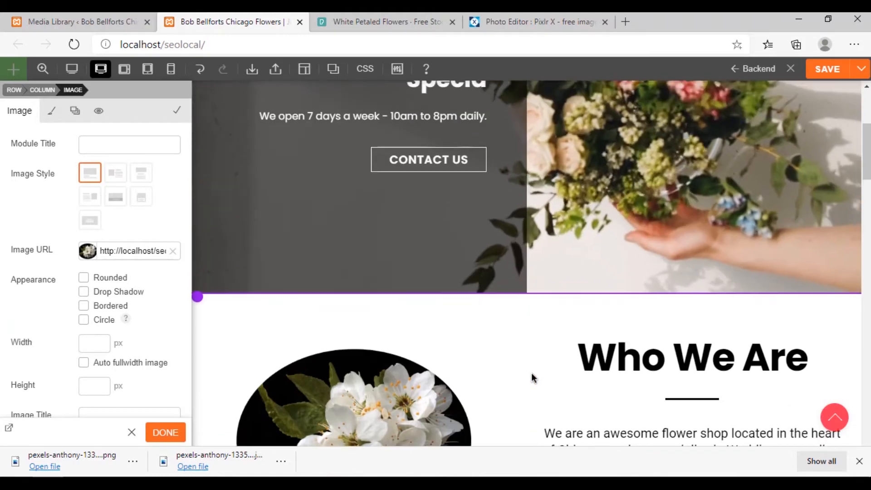
scroll(494, 345, down, 4)
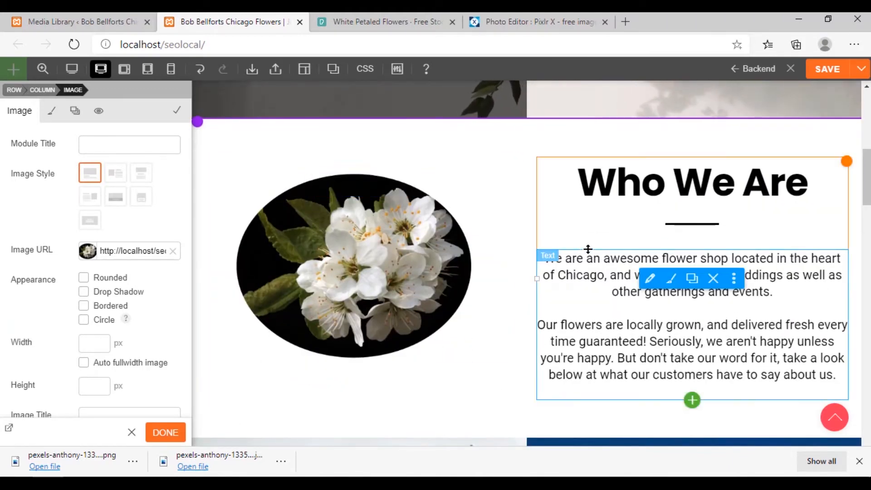
scroll(588, 252, up, 8)
scroll(589, 252, down, 9)
scroll(420, 272, up, 1)
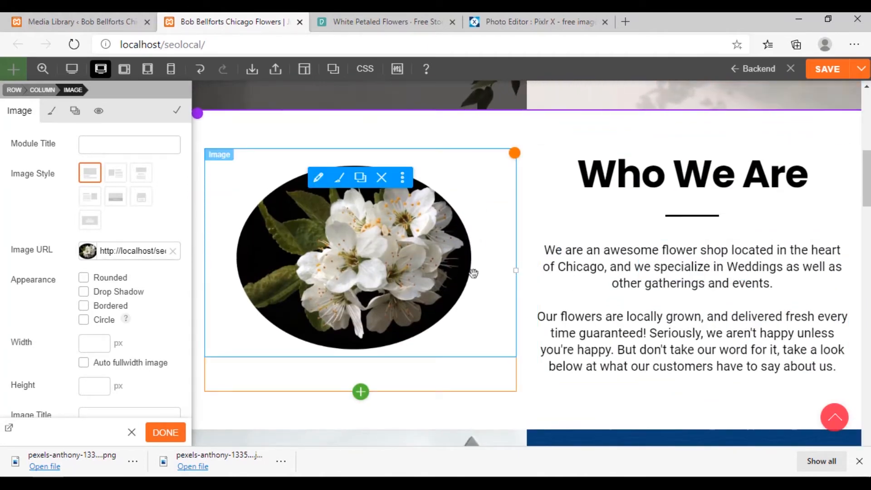
Look through the flower image's styling options and the available entrance animations
click(339, 180)
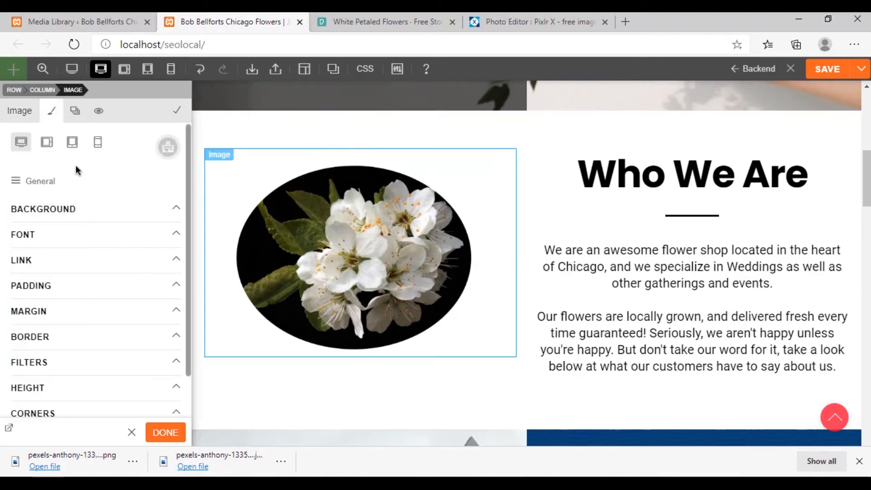
click(75, 113)
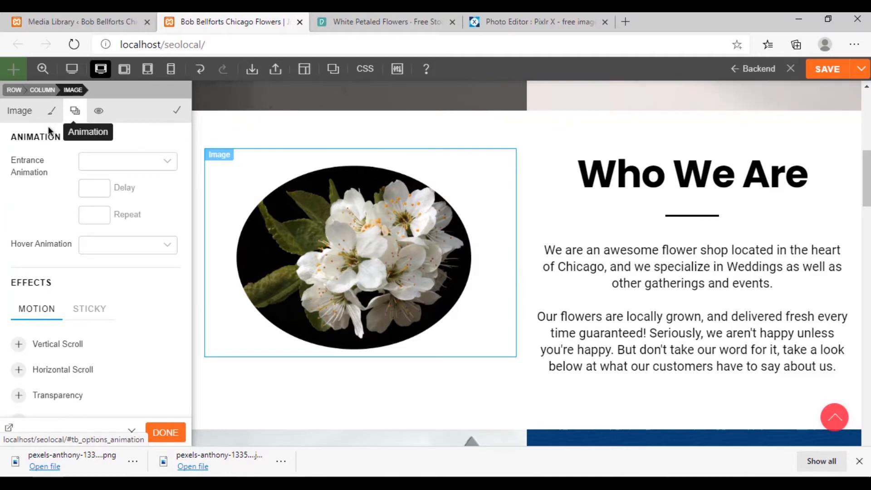
click(148, 159)
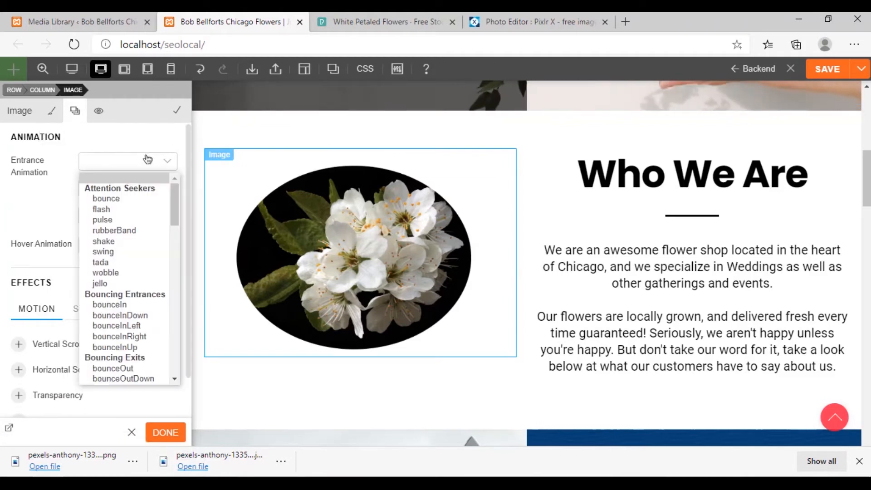
click(47, 186)
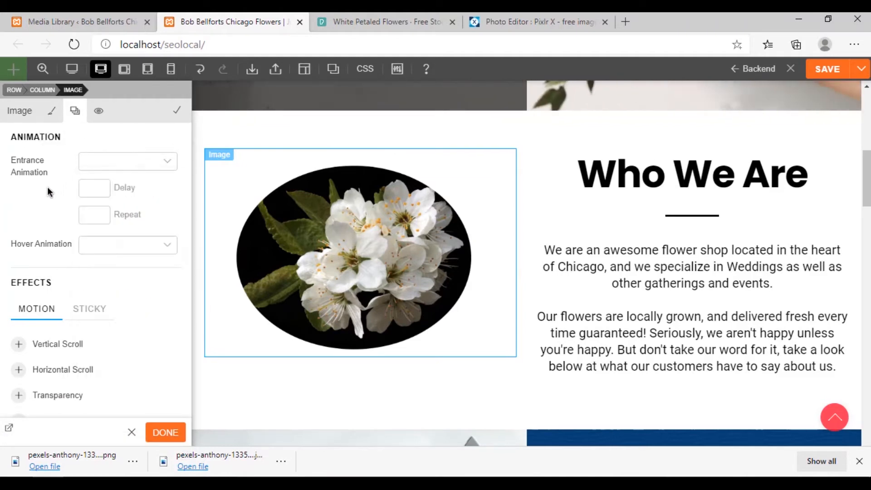
click(51, 113)
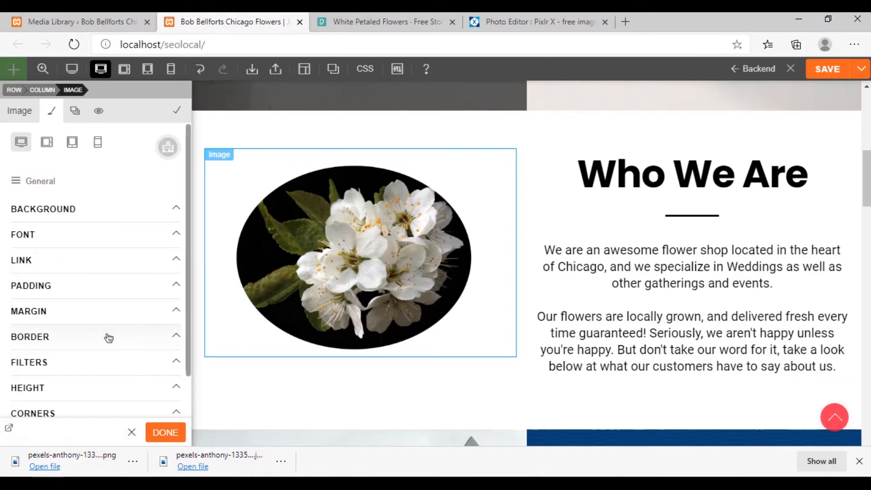
scroll(109, 337, down, 2)
scroll(114, 318, up, 2)
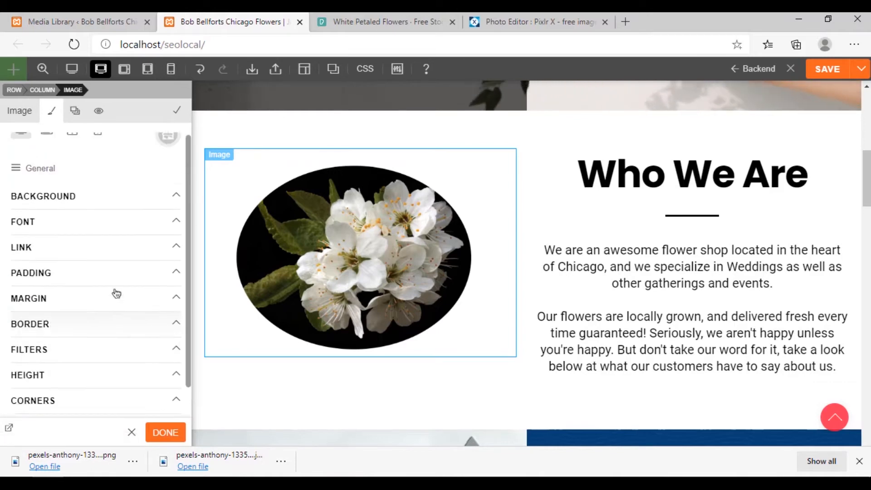
Give the flower image a Vertical Scroll motion effect with direction Up, apply the module settings and save the page
click(74, 111)
click(156, 248)
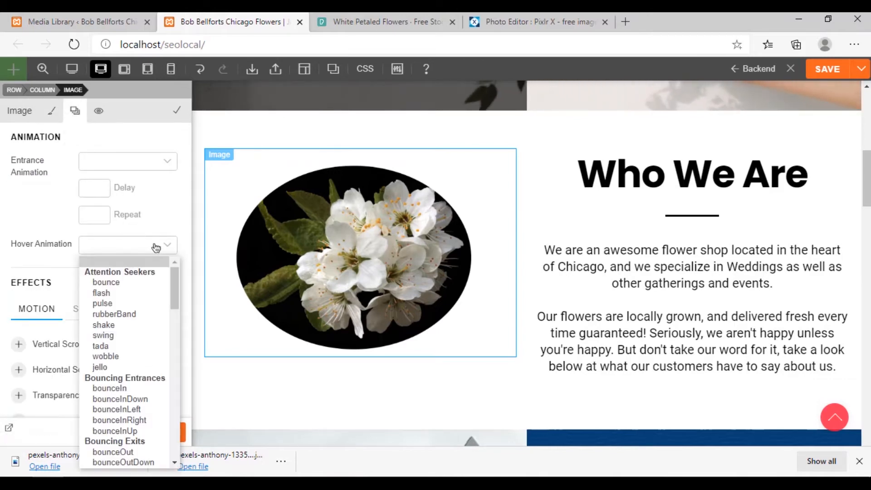
click(156, 245)
scroll(122, 299, down, 1)
scroll(118, 304, down, 1)
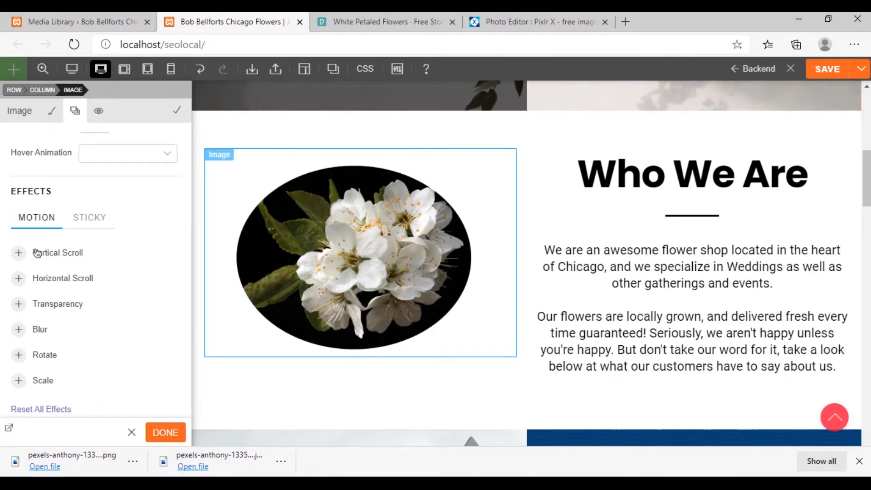
click(36, 253)
click(96, 284)
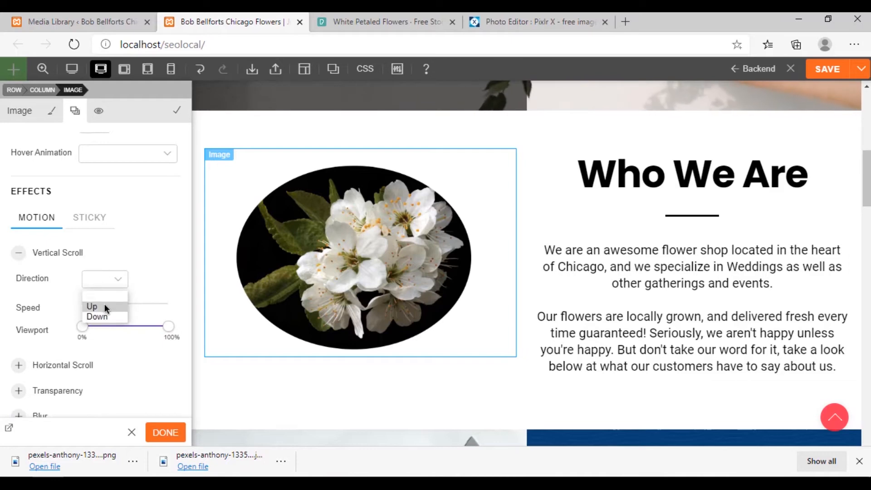
click(100, 306)
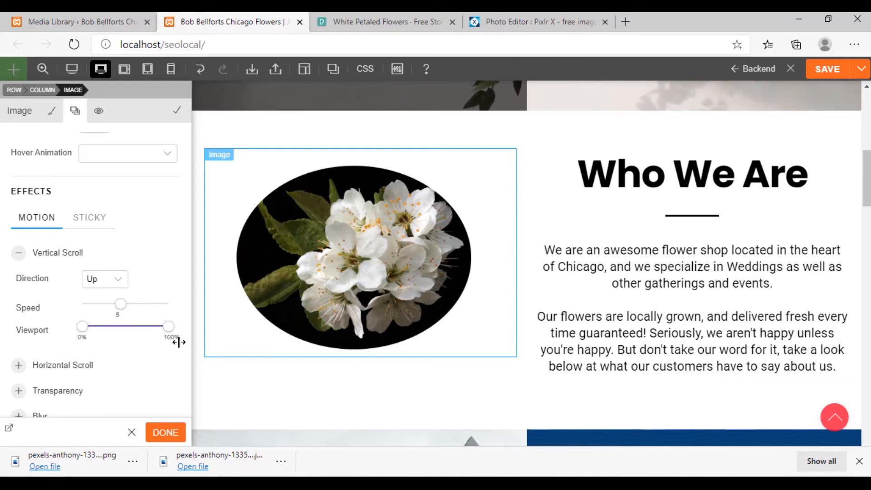
click(165, 432)
click(820, 73)
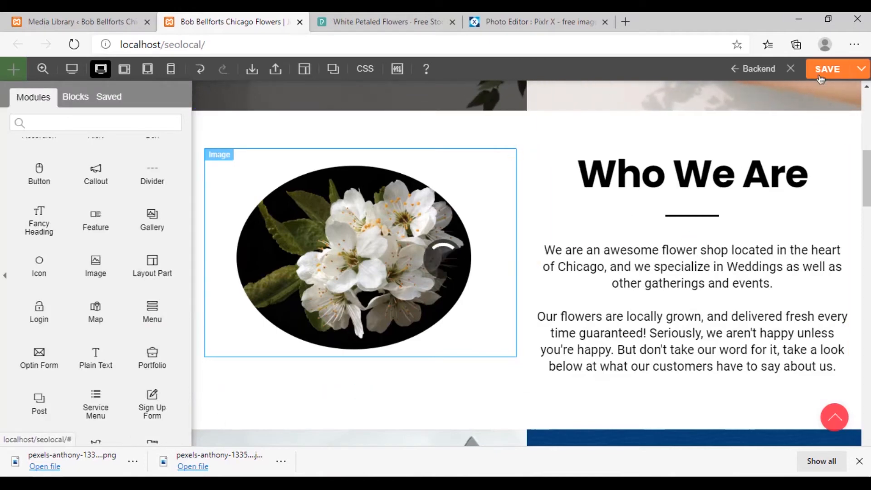
Preview the page inside the builder without the editing panels and return to the top of the page
click(82, 71)
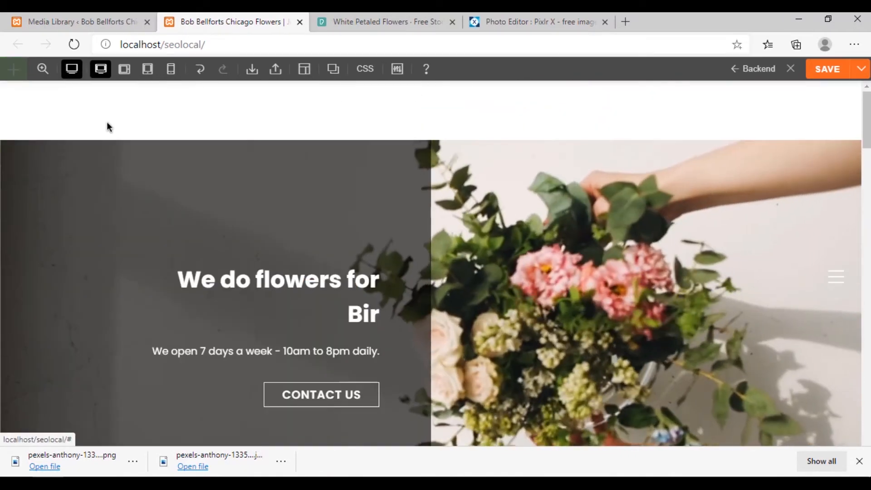
scroll(388, 262, down, 8)
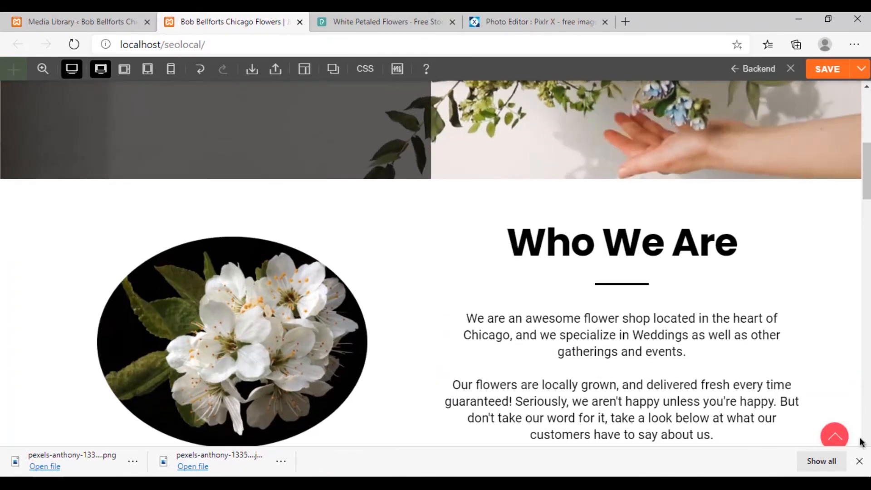
click(835, 437)
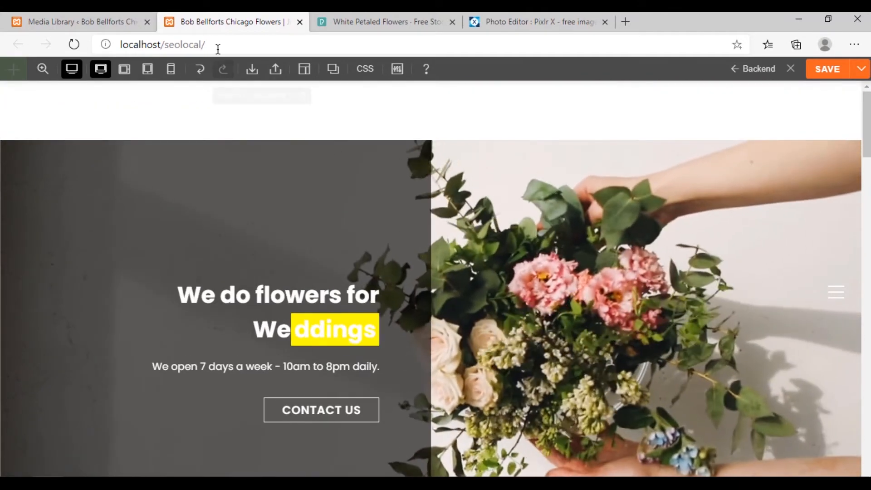
Open the homepage localhost/seolocal/ in a new InPrivate window using the copied page address
click(216, 45)
key(ctrl+c)
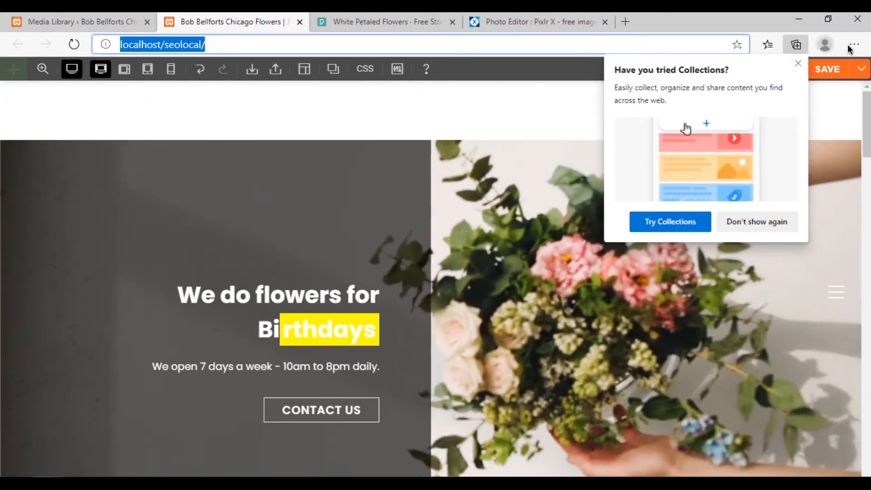
click(852, 46)
click(762, 102)
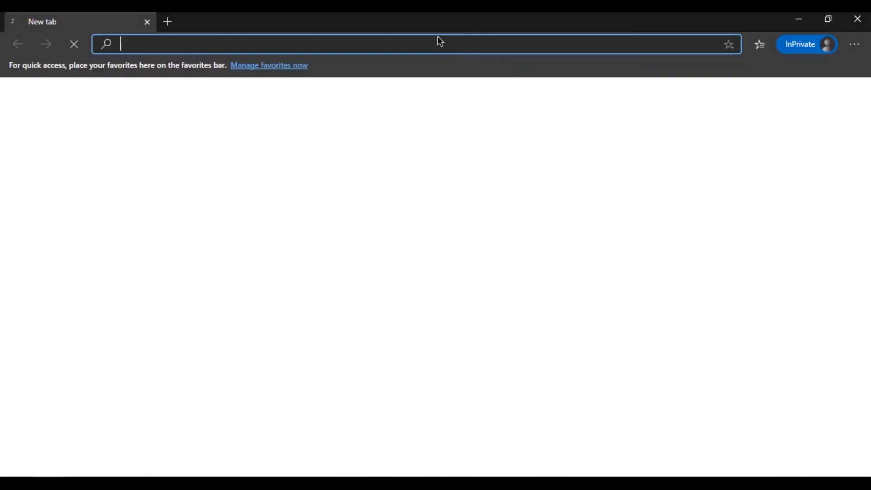
key(ctrl+v)
key(Return)
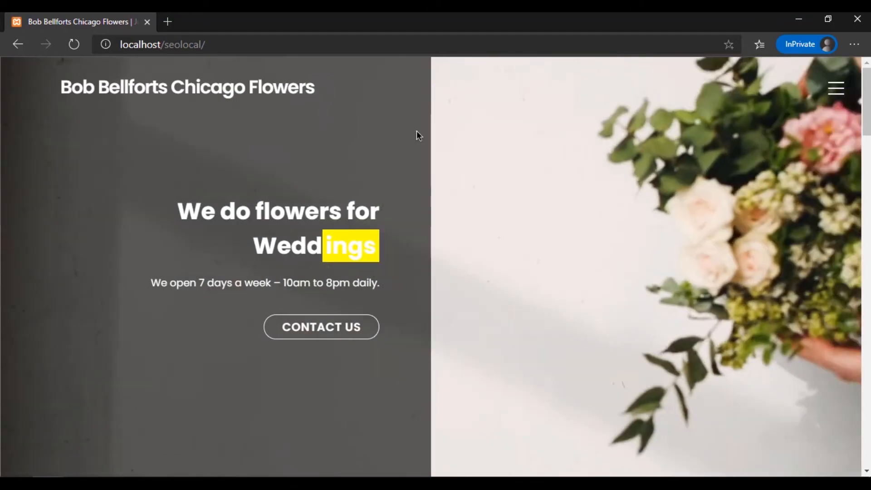
Examine how the oval flower image moves against the hero section and Who We Are text while the live page scrolls
scroll(409, 202, down, 6)
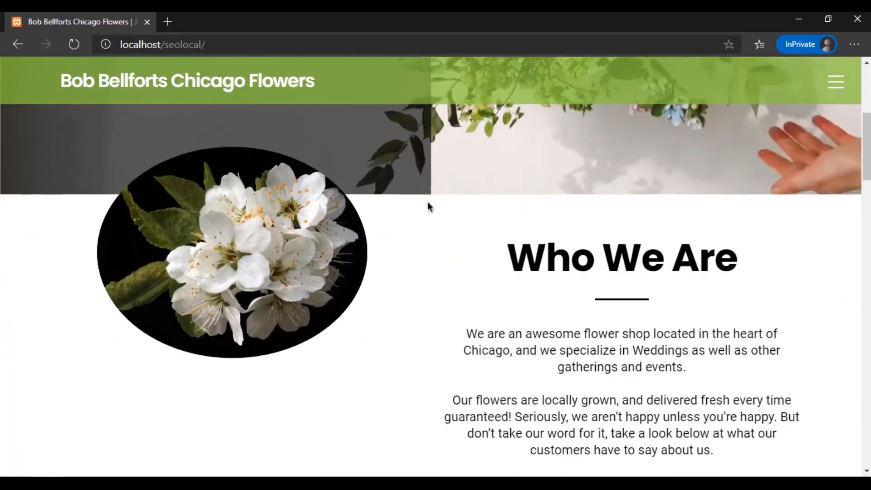
scroll(430, 206, up, 5)
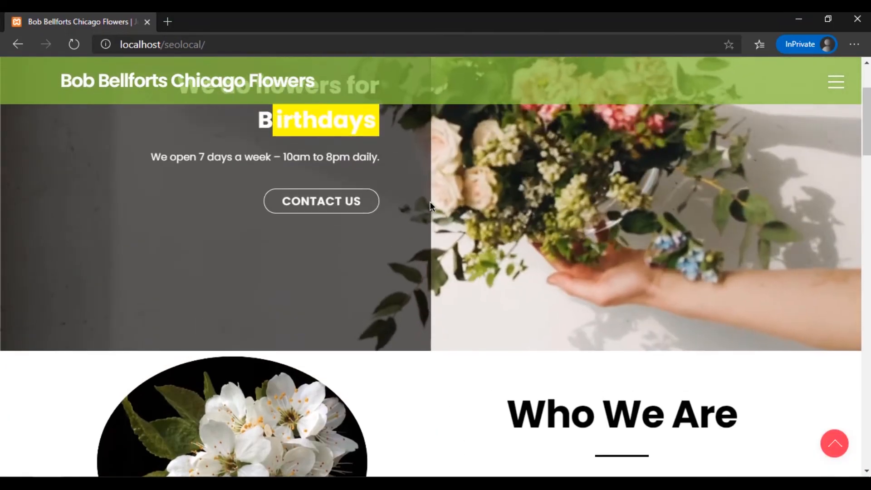
scroll(430, 206, down, 1)
scroll(430, 206, down, 3)
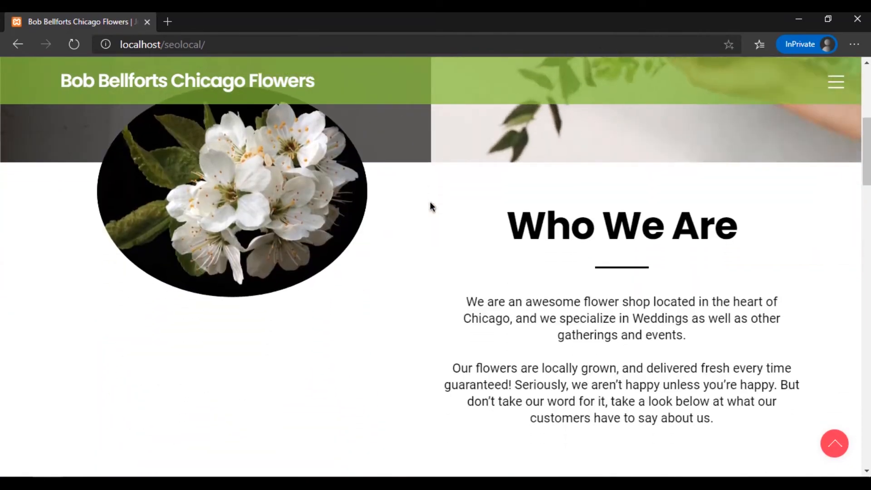
scroll(402, 219, up, 1)
scroll(403, 220, down, 3)
scroll(404, 217, up, 5)
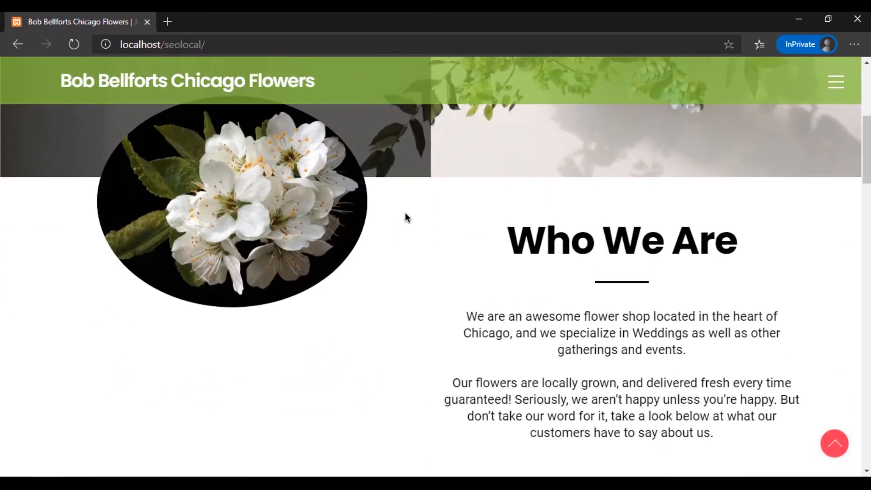
scroll(405, 213, up, 3)
scroll(407, 213, down, 7)
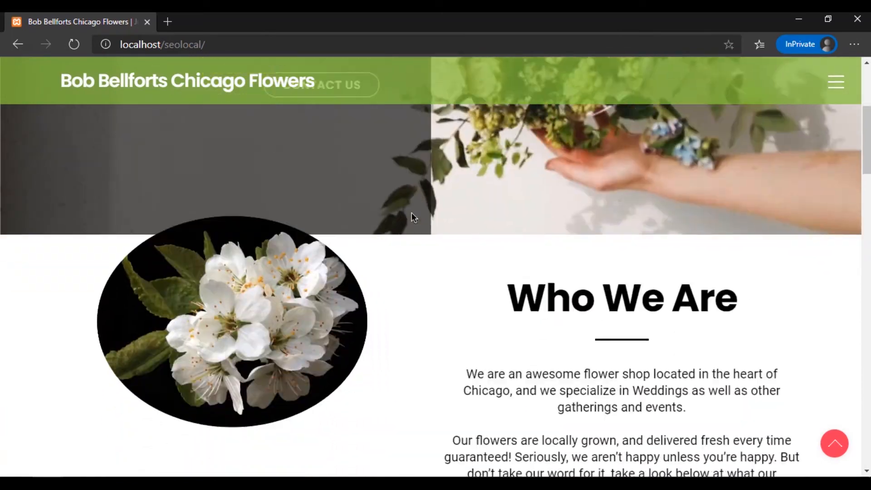
scroll(420, 216, down, 4)
scroll(420, 217, up, 9)
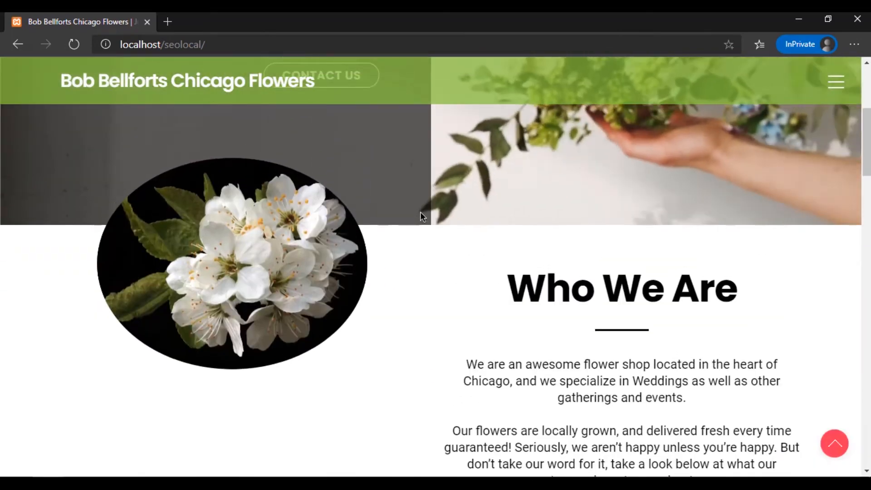
scroll(421, 212, down, 2)
scroll(423, 210, down, 2)
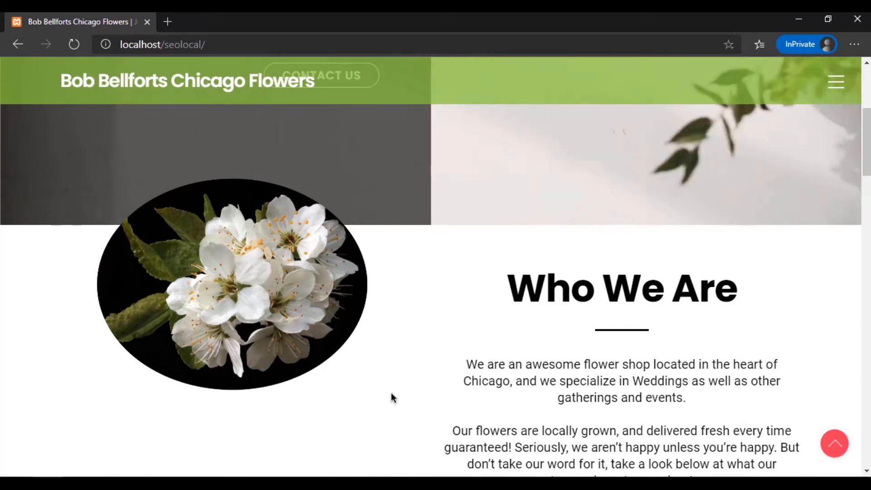
scroll(401, 395, down, 4)
scroll(401, 395, up, 6)
scroll(401, 395, down, 4)
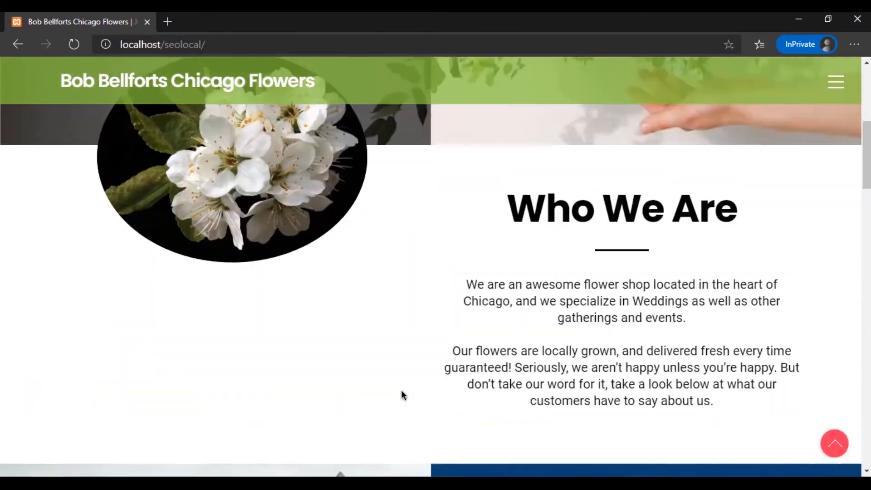
scroll(402, 395, up, 4)
scroll(402, 395, up, 3)
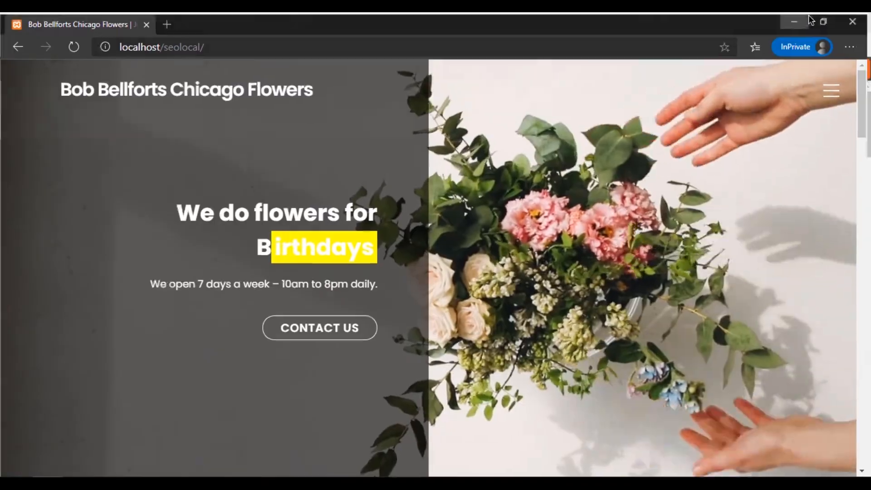
Return to the builder window, dismiss the Collections pop-up and go to the Who We Are section
click(797, 18)
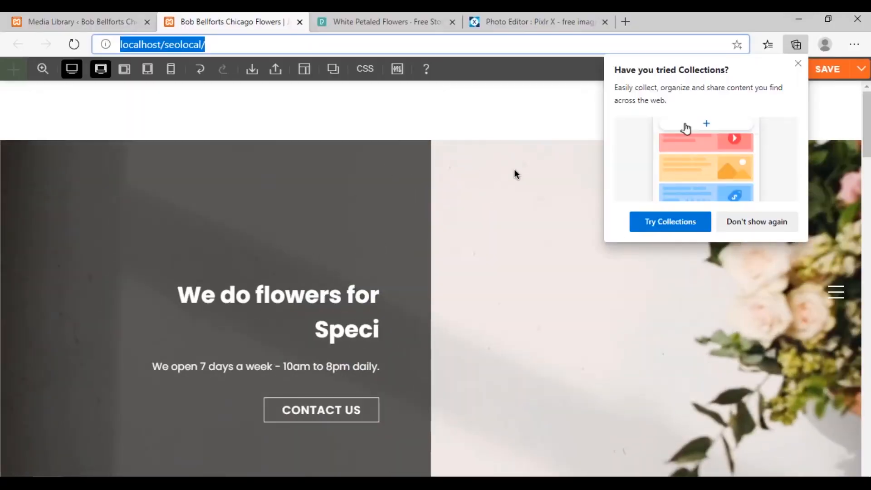
click(797, 63)
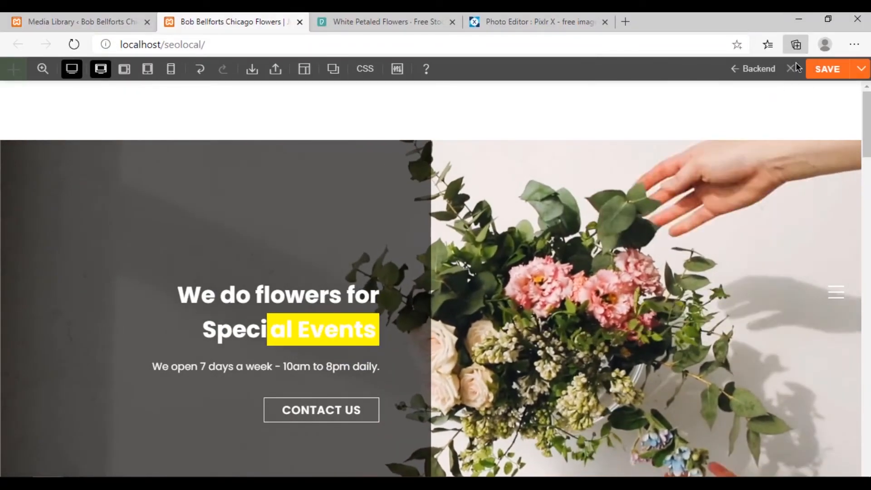
scroll(431, 274, down, 10)
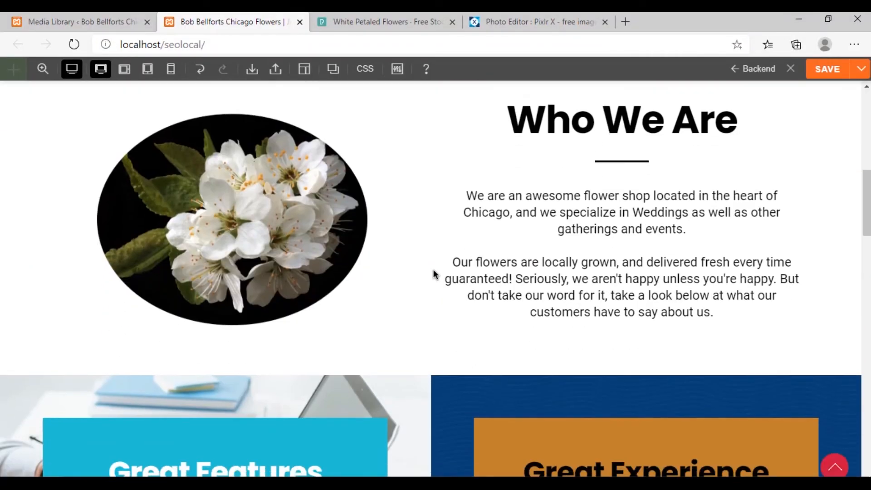
scroll(382, 272, up, 2)
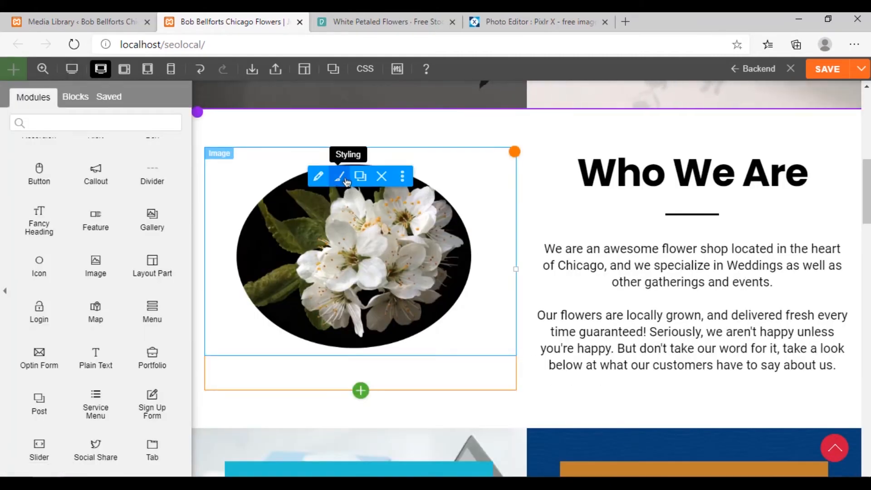
Clear the Vertical Scroll direction in the flower image's motion effects
click(344, 180)
click(74, 110)
scroll(120, 298, down, 2)
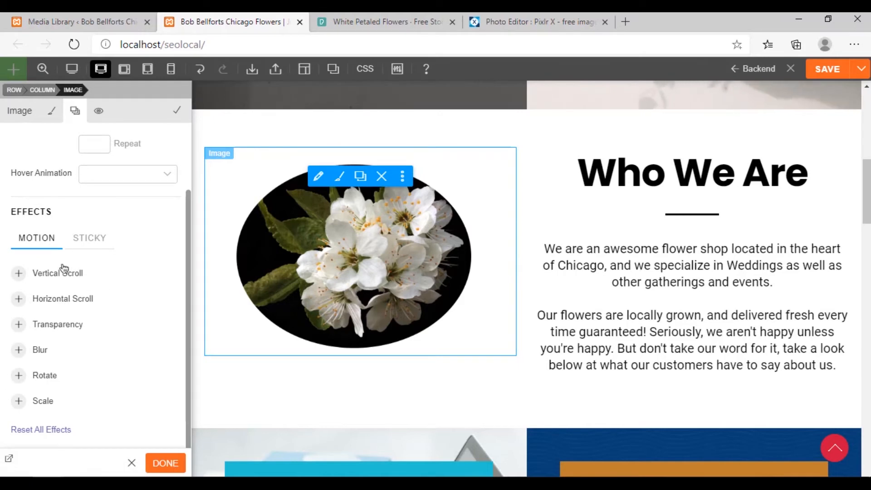
click(109, 301)
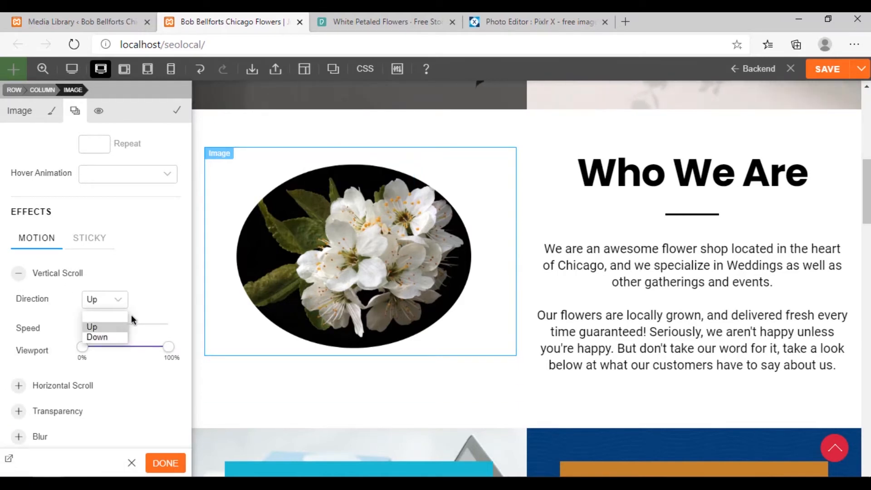
click(113, 316)
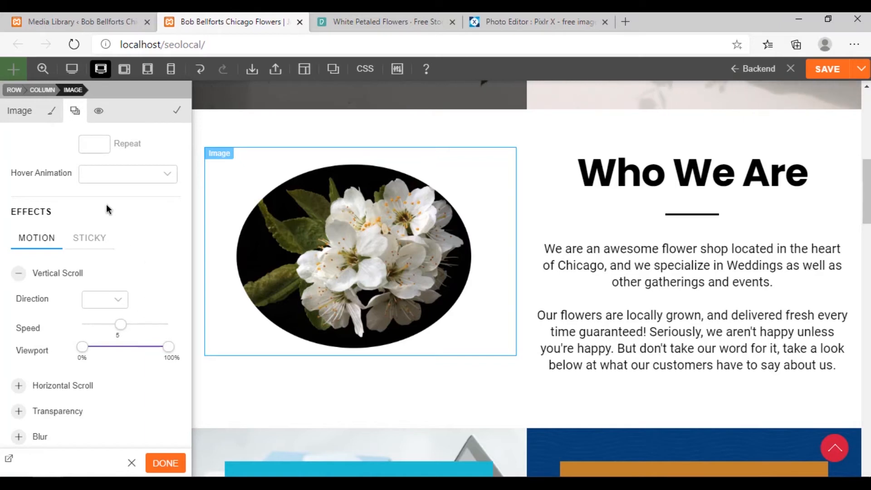
Look through the entrance animations, hover animations and motion effects available for the flower image
scroll(124, 252, up, 2)
click(126, 161)
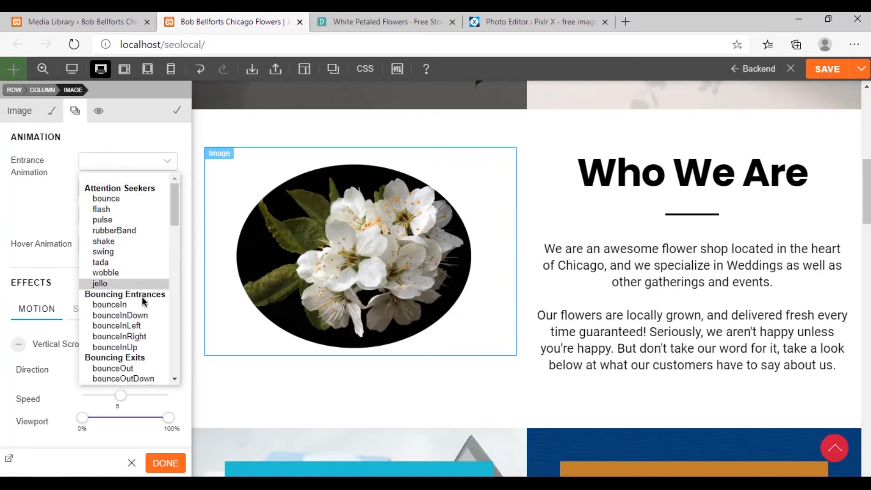
click(16, 204)
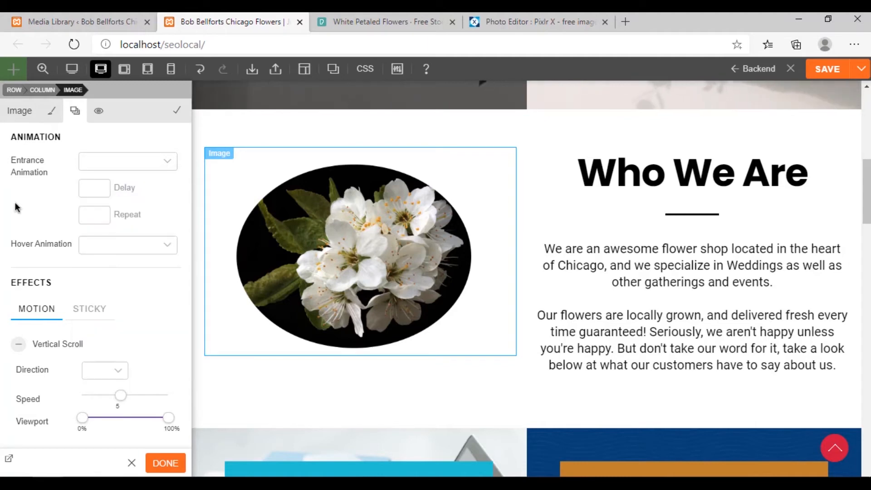
click(132, 252)
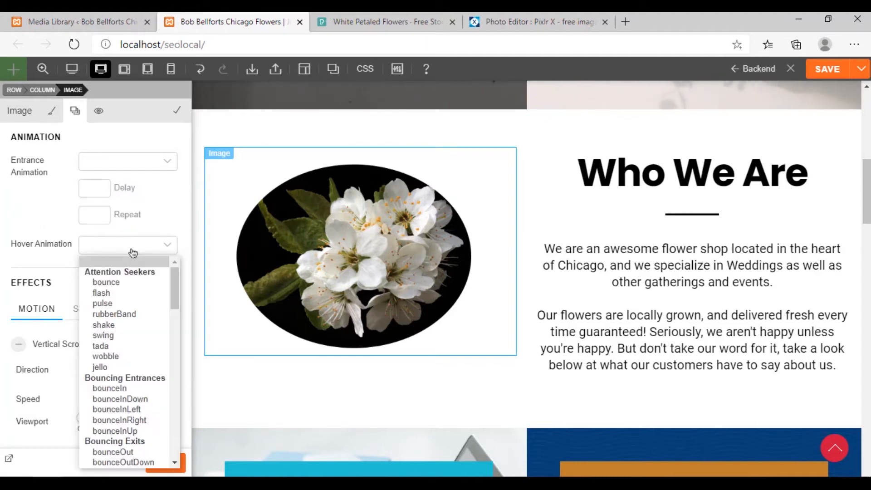
click(43, 225)
scroll(68, 210, down, 4)
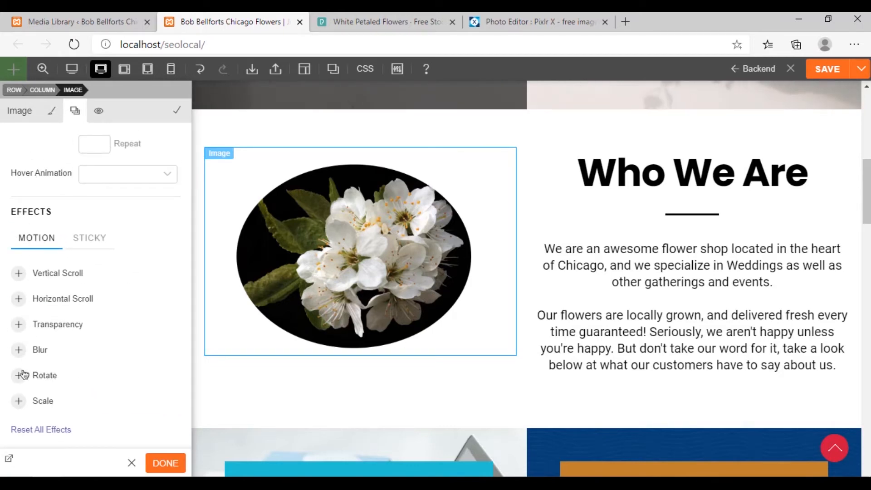
scroll(79, 240, up, 2)
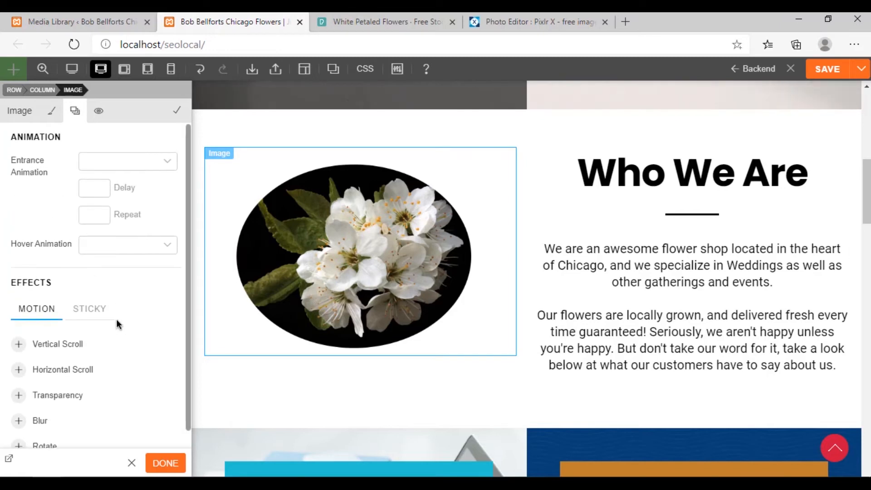
Set the flower image's entrance animation to fadeIn and apply the module settings
click(119, 161)
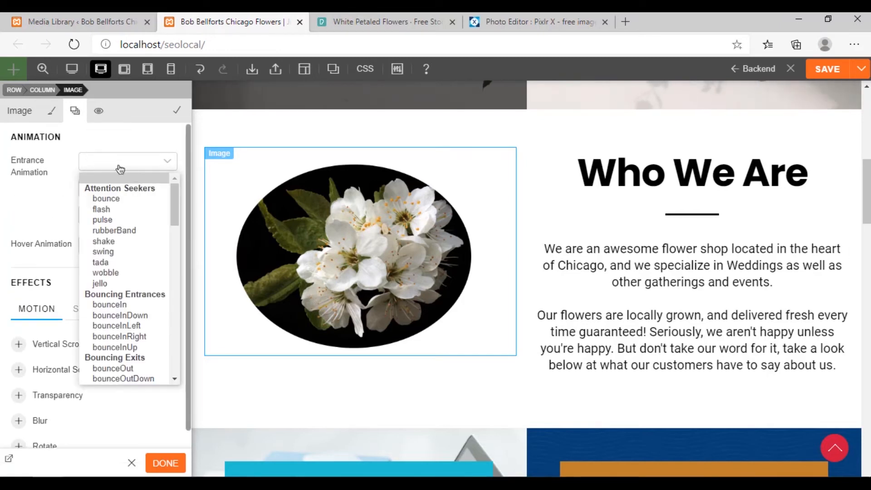
drag(170, 203, 168, 247)
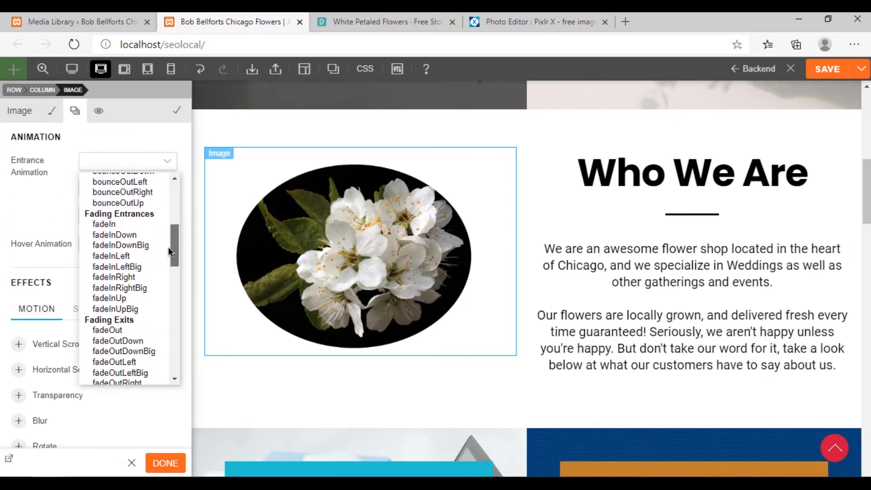
click(142, 222)
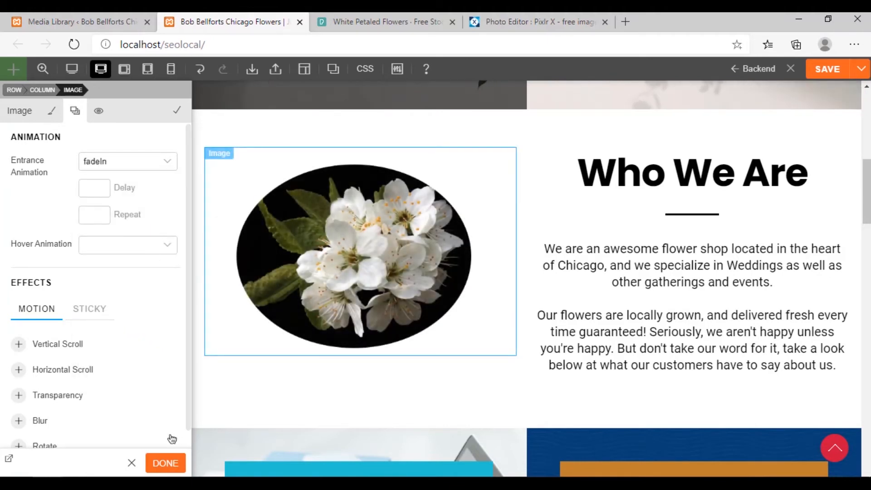
click(165, 464)
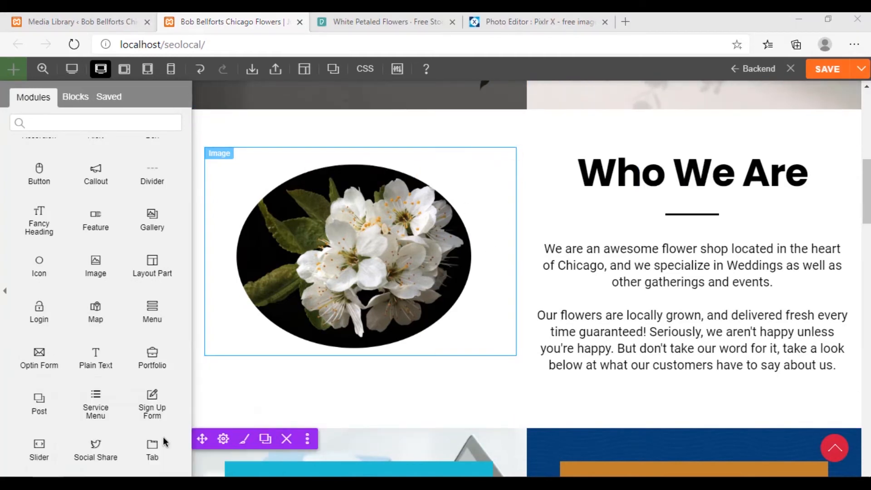
Switch to the InPrivate window, reload the homepage and check the flower image's entrance in the Who We Are section
key(alt+Tab)
click(74, 44)
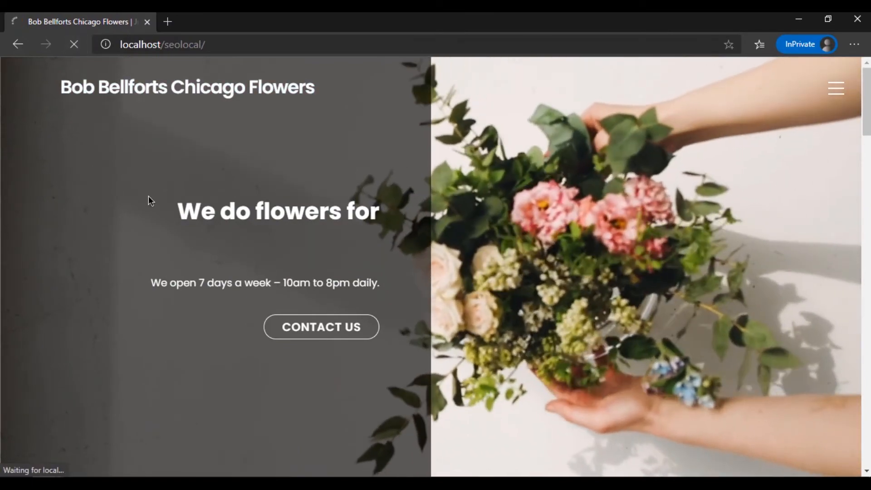
scroll(254, 247, down, 5)
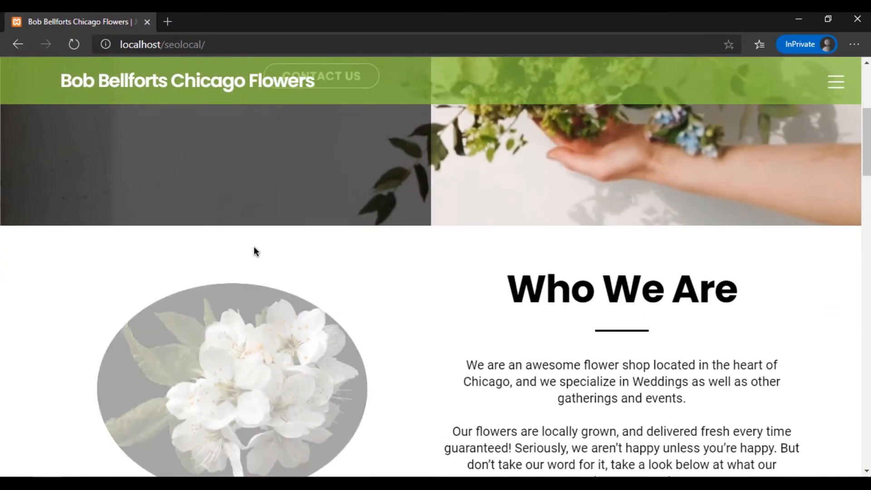
scroll(254, 249, down, 2)
scroll(254, 249, up, 1)
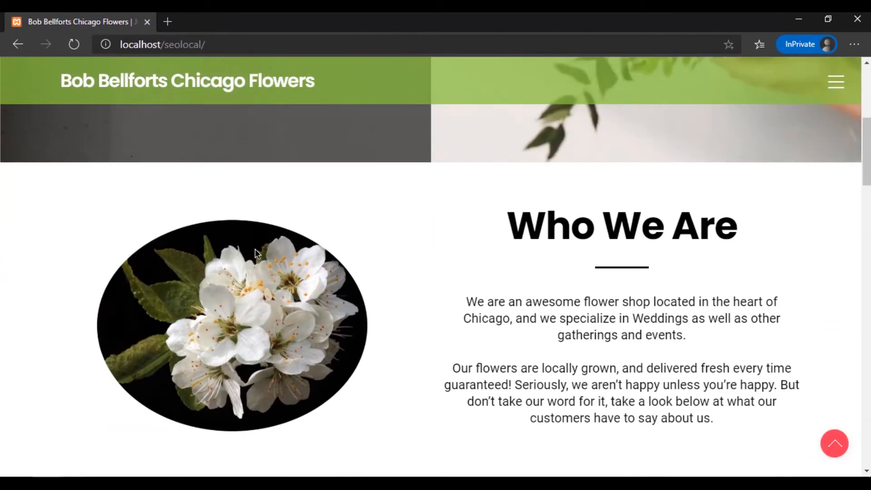
scroll(255, 249, down, 2)
scroll(257, 250, up, 2)
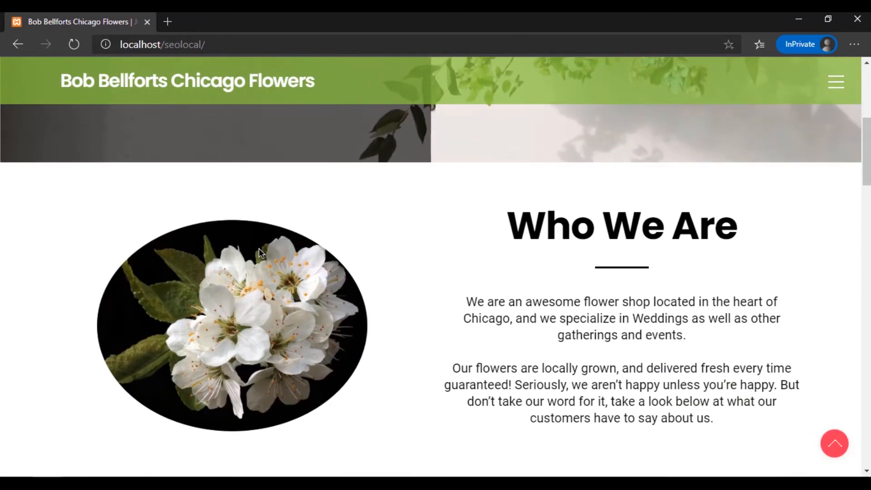
scroll(259, 249, down, 1)
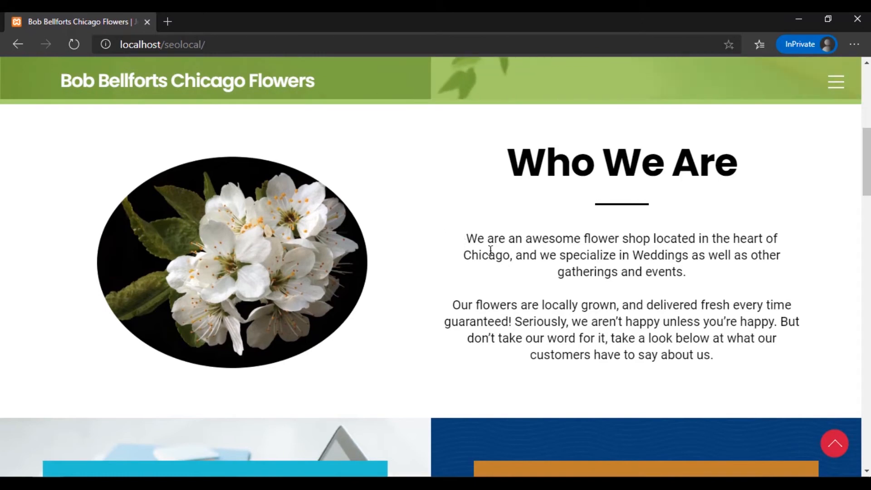
drag(466, 239, 766, 358)
click(684, 332)
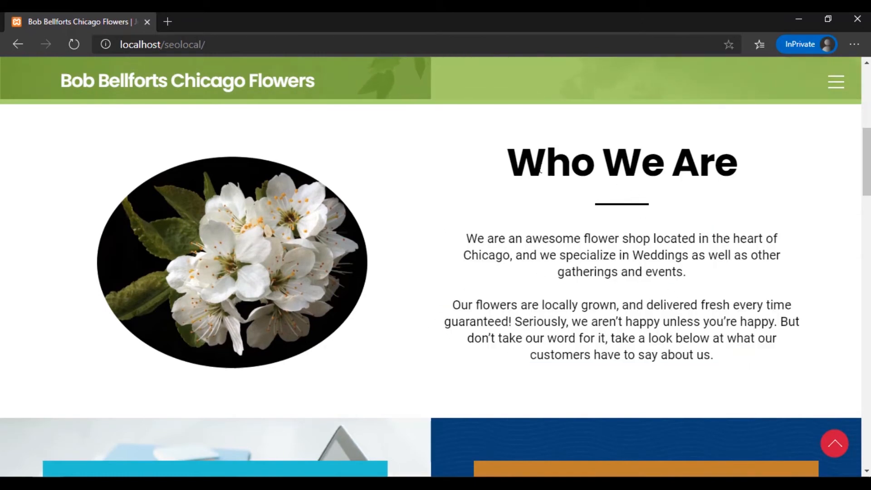
drag(507, 168, 735, 153)
click(736, 153)
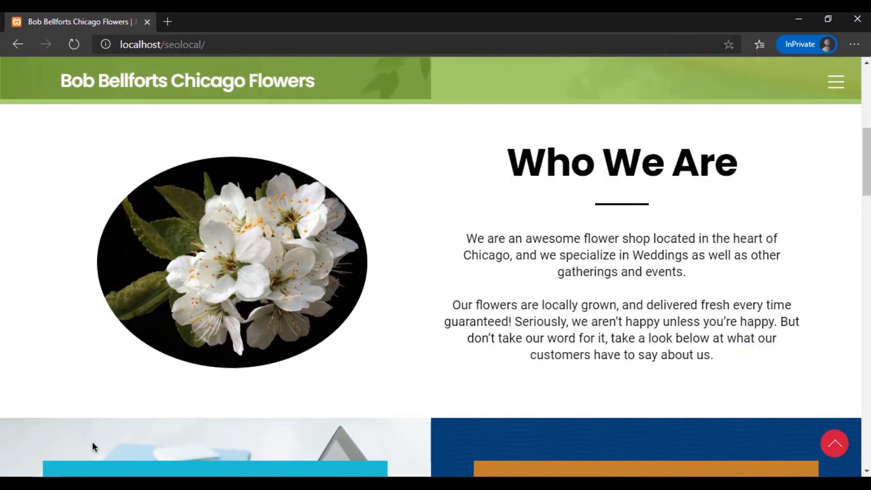
Switch back to the page builder window and set the Who We Are heading's font family to Alfa Slab One
click(205, 443)
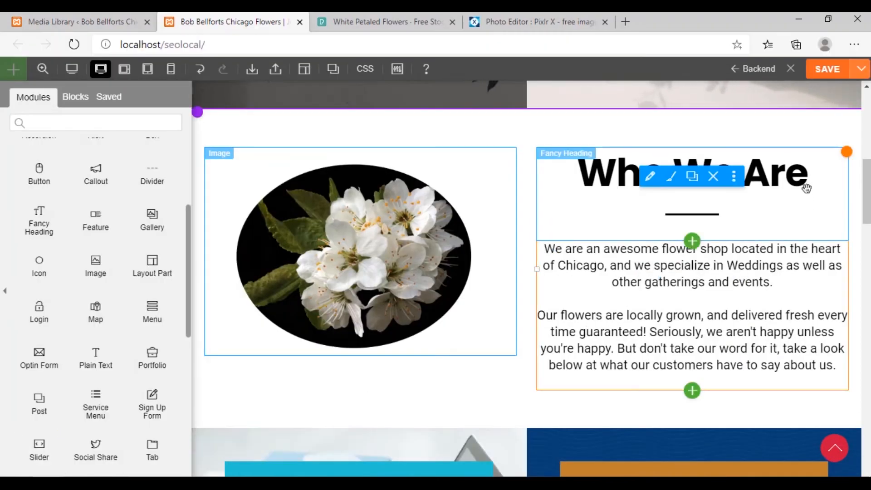
click(671, 177)
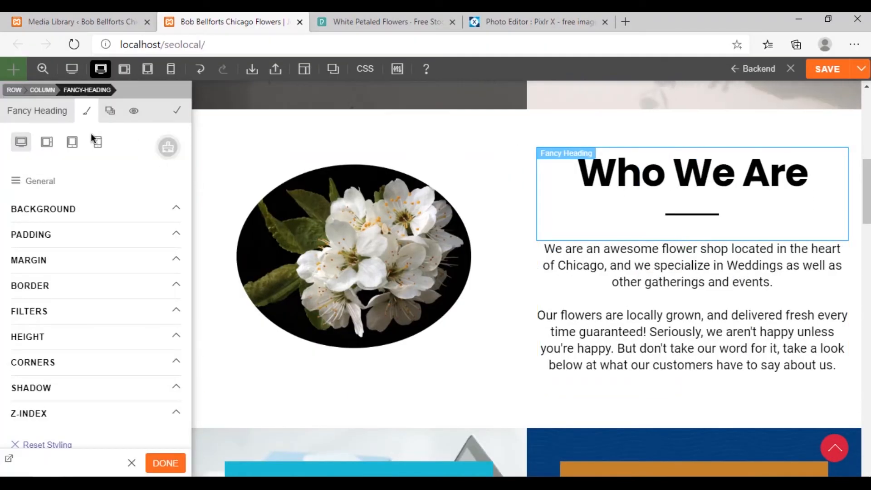
click(70, 211)
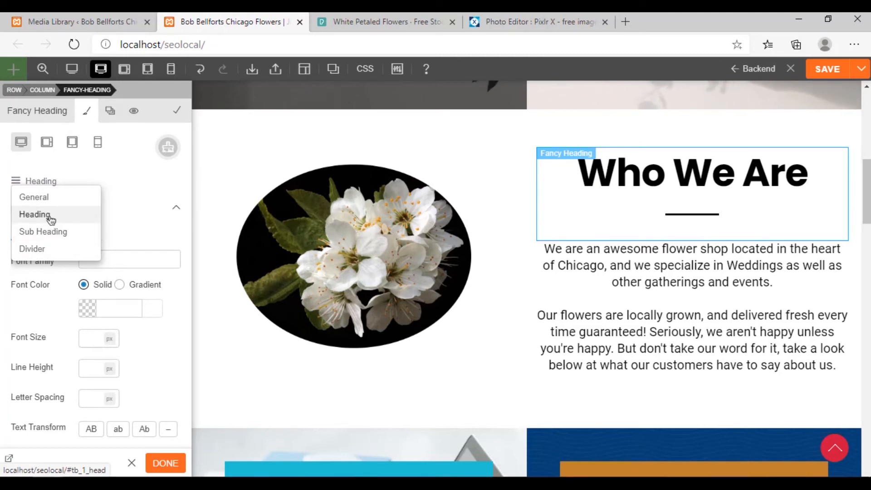
click(147, 259)
scroll(175, 290, down, 8)
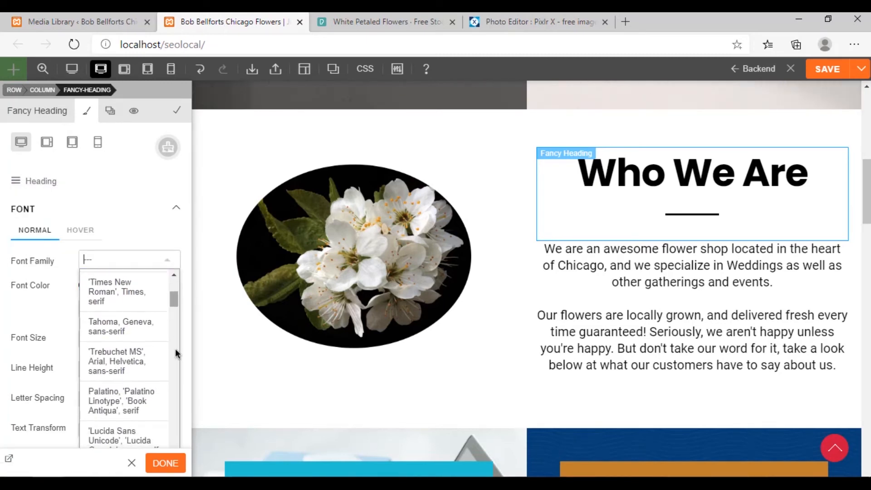
scroll(186, 344, down, 3)
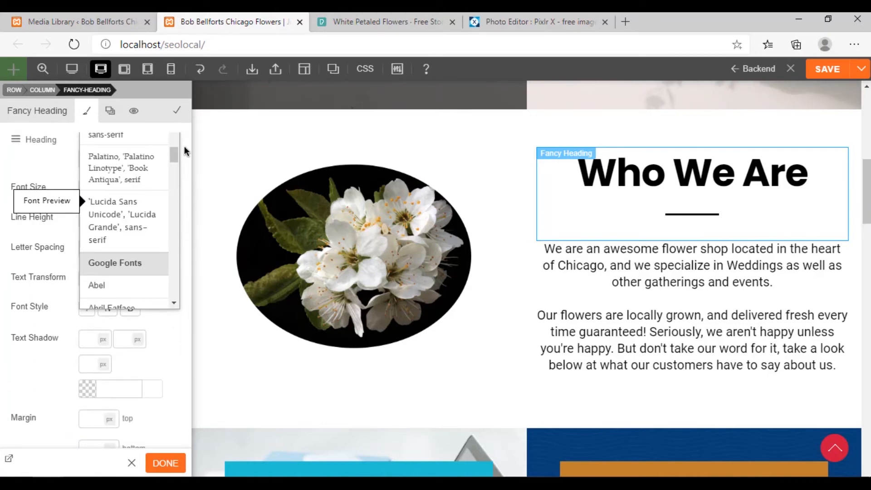
scroll(175, 162, down, 3)
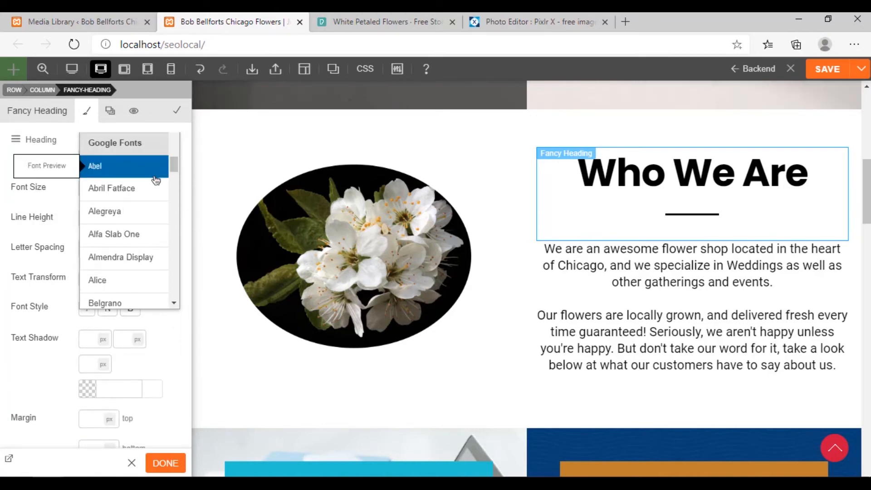
click(143, 242)
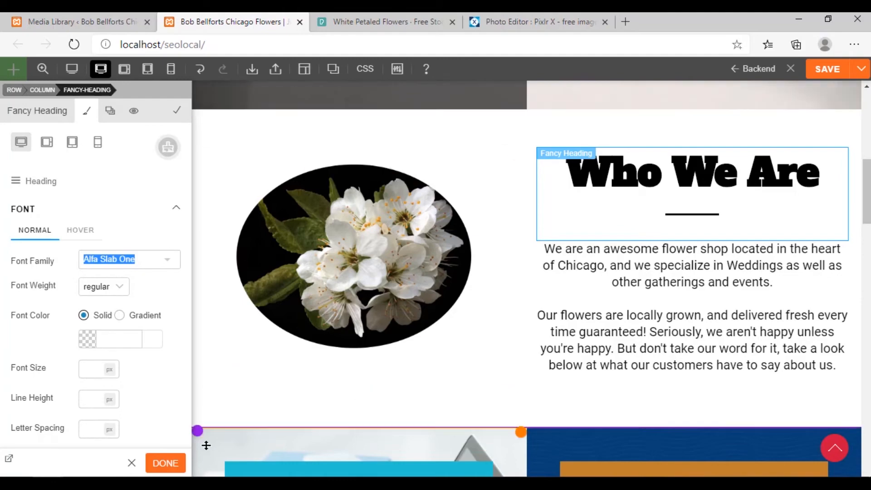
click(165, 463)
Look over the hero and the Who We Are section in the builder's desktop view
scroll(814, 221, up, 4)
scroll(814, 222, down, 3)
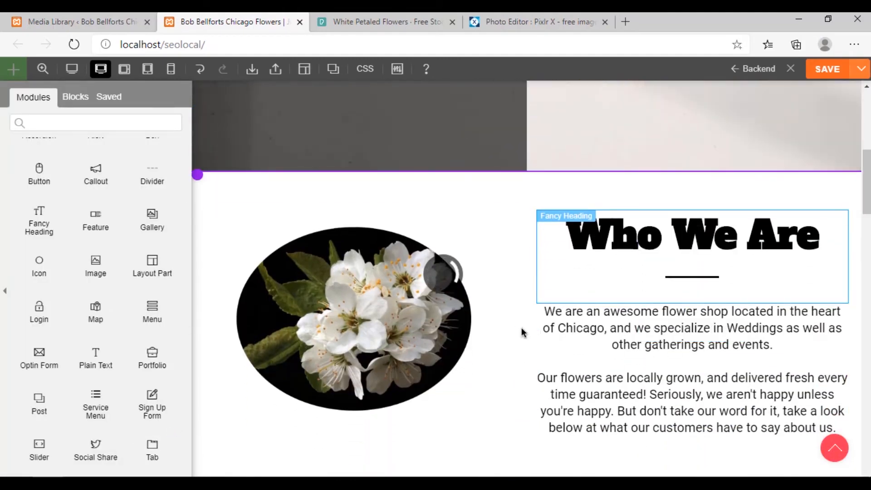
scroll(534, 327, down, 5)
scroll(532, 325, up, 5)
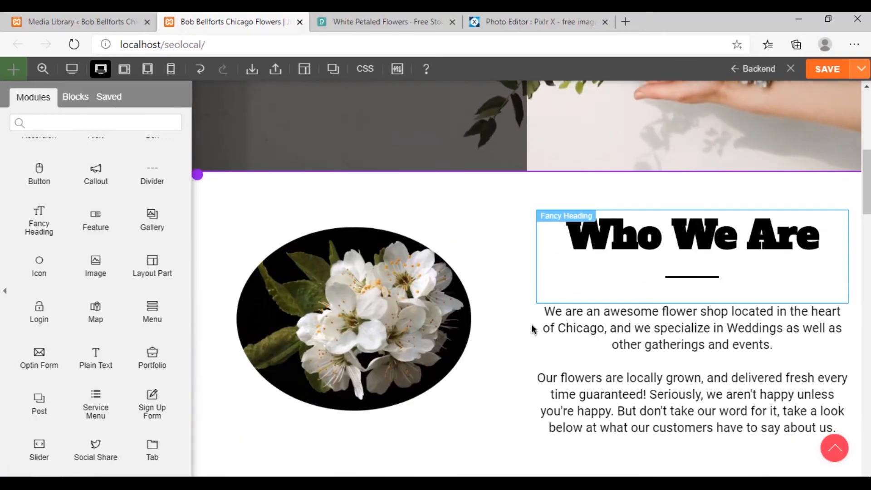
scroll(493, 342, down, 3)
scroll(499, 338, up, 3)
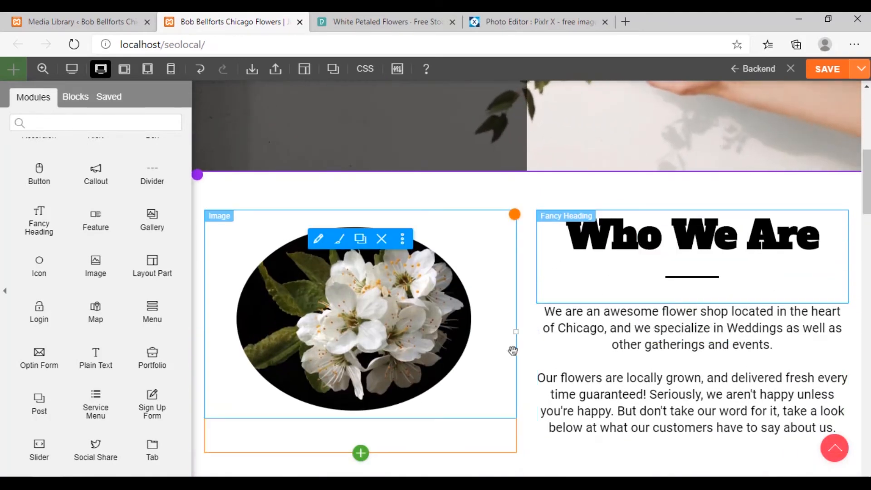
scroll(433, 275, up, 9)
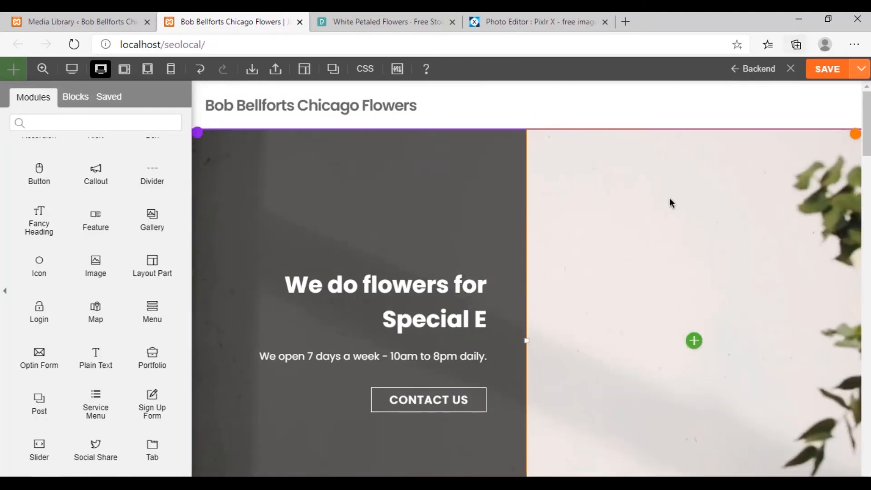
scroll(665, 212, down, 6)
scroll(665, 212, down, 5)
scroll(376, 368, up, 1)
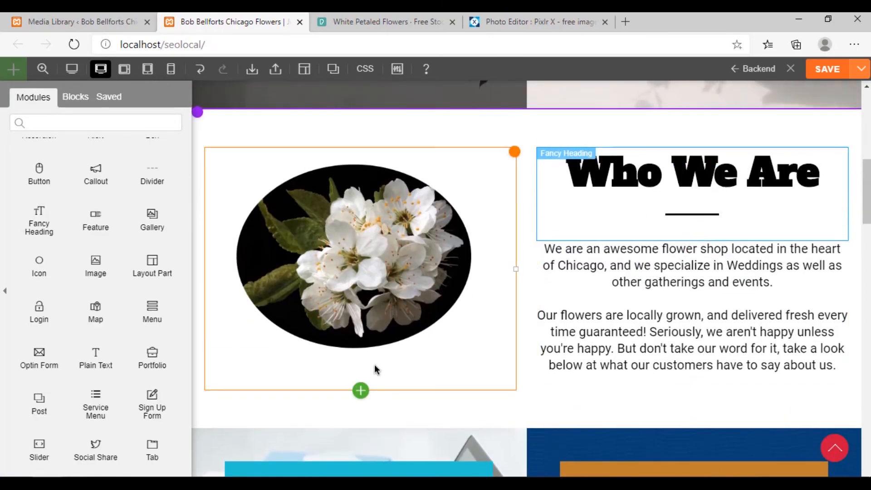
scroll(517, 358, down, 4)
scroll(518, 357, down, 4)
scroll(519, 353, up, 11)
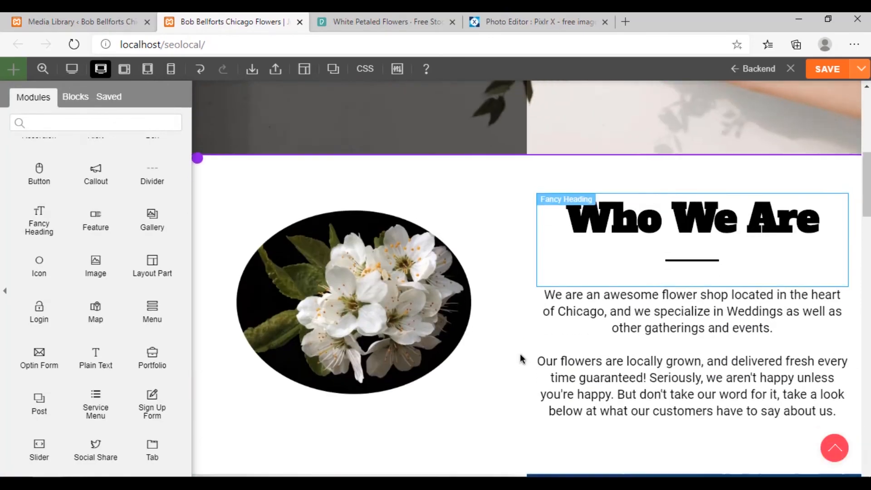
scroll(519, 359, down, 3)
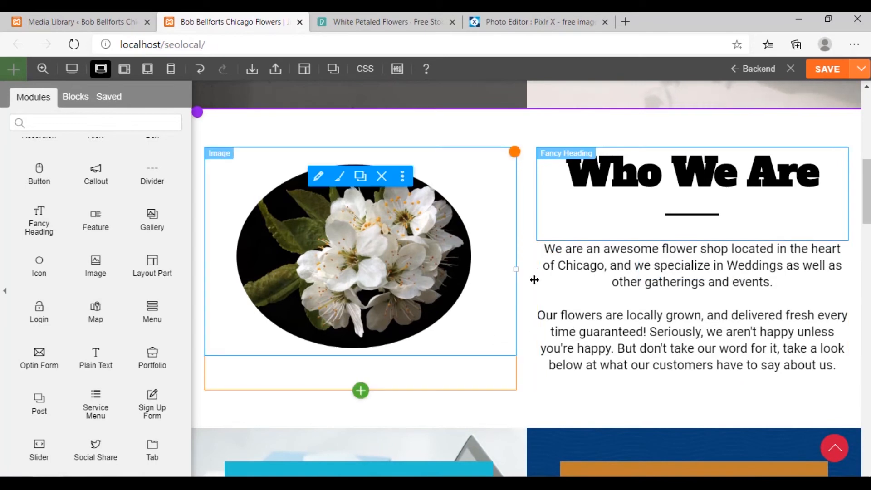
Save the page and reload the homepage in the InPrivate window to check the Who We Are heading
click(526, 227)
click(828, 75)
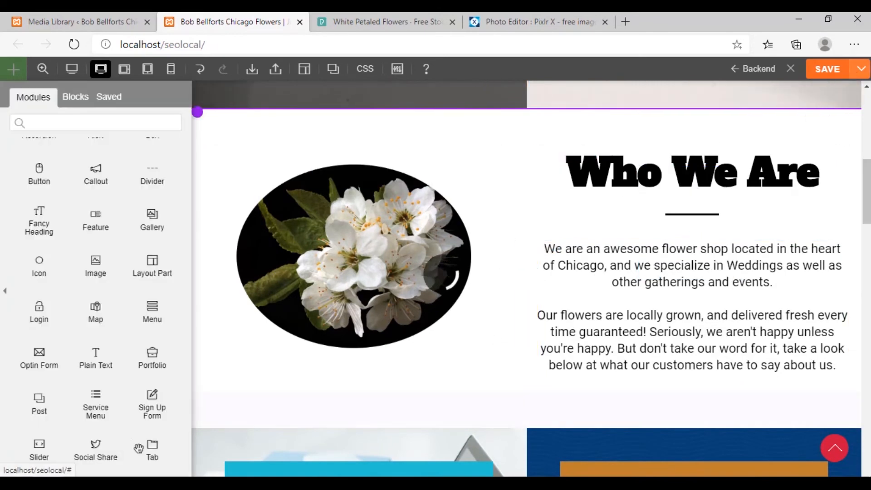
click(159, 458)
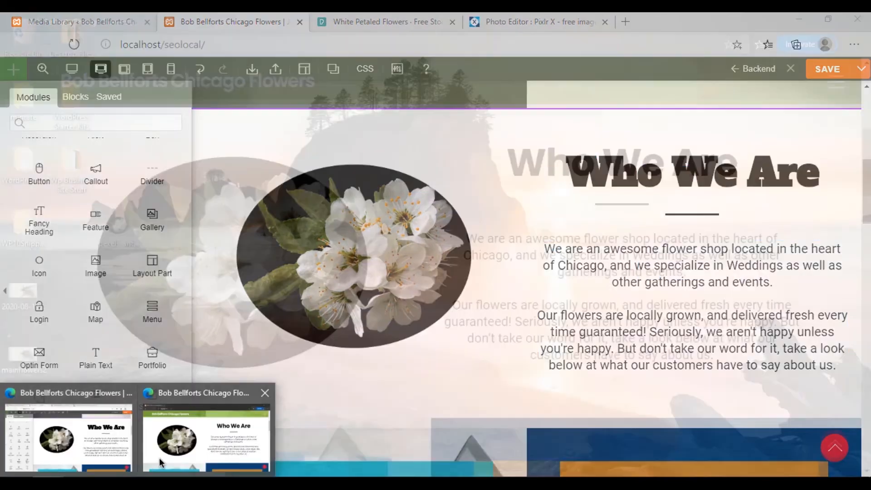
scroll(114, 258, up, 5)
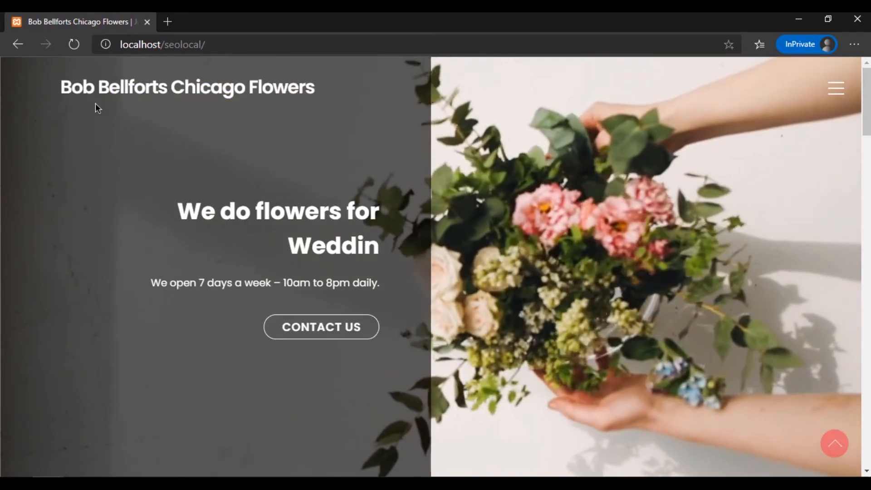
click(73, 45)
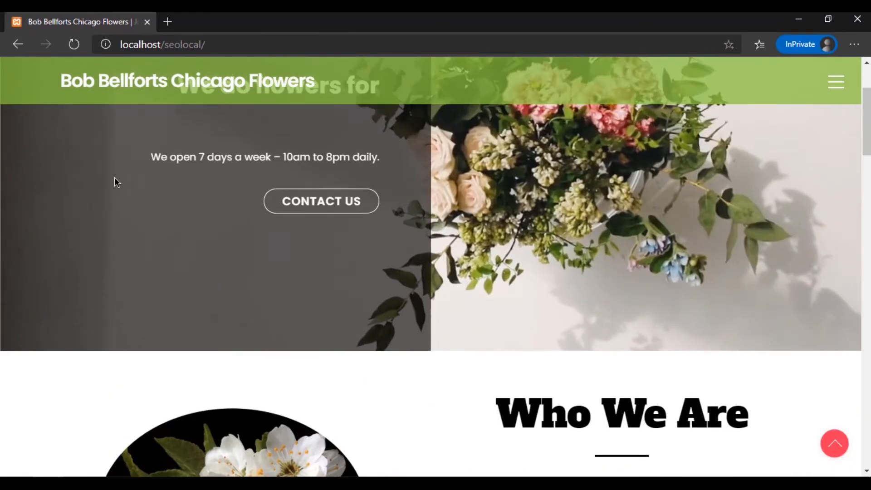
scroll(116, 203, down, 5)
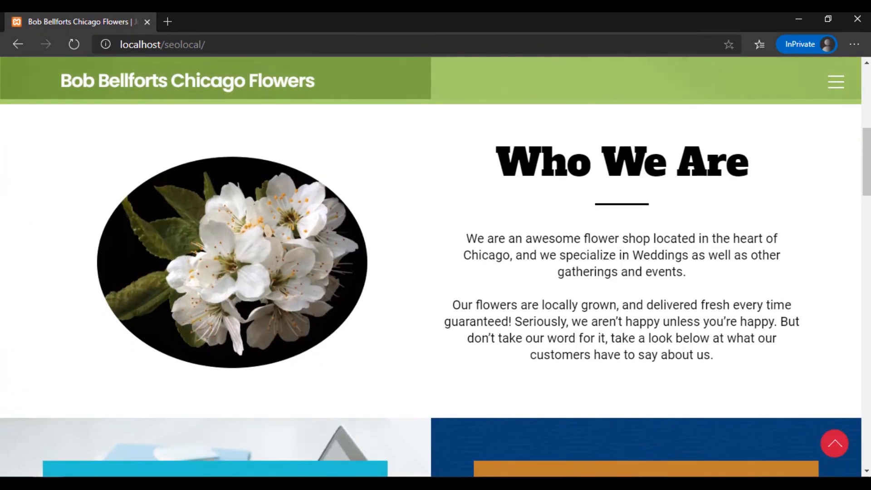
Return to the page builder window and check the Who We Are section in the mobile preview
click(50, 482)
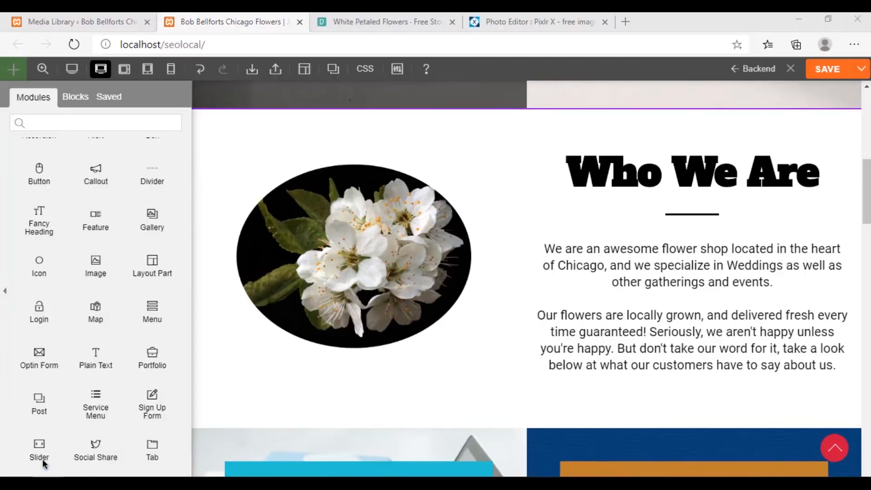
click(43, 462)
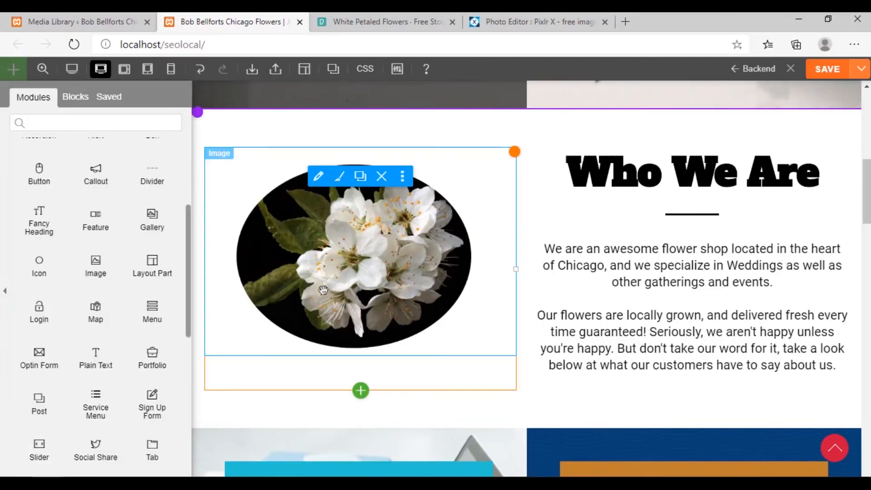
click(171, 69)
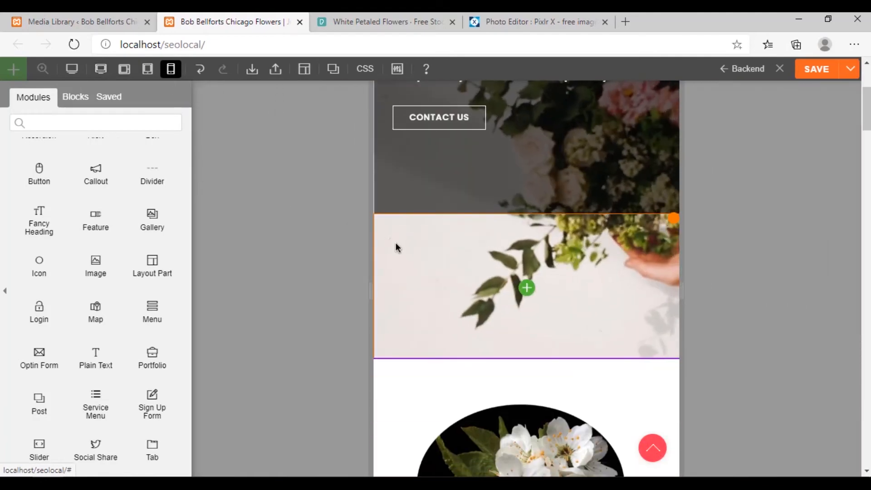
scroll(395, 248, down, 10)
scroll(379, 269, up, 3)
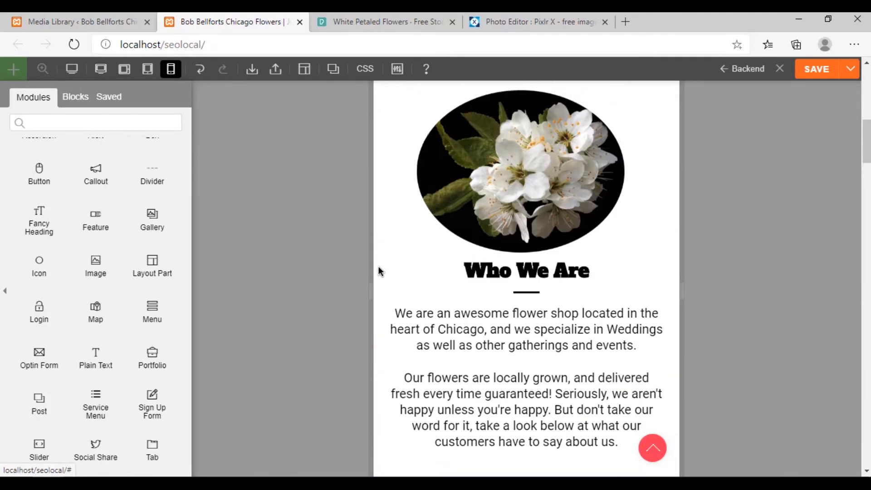
scroll(378, 272, up, 2)
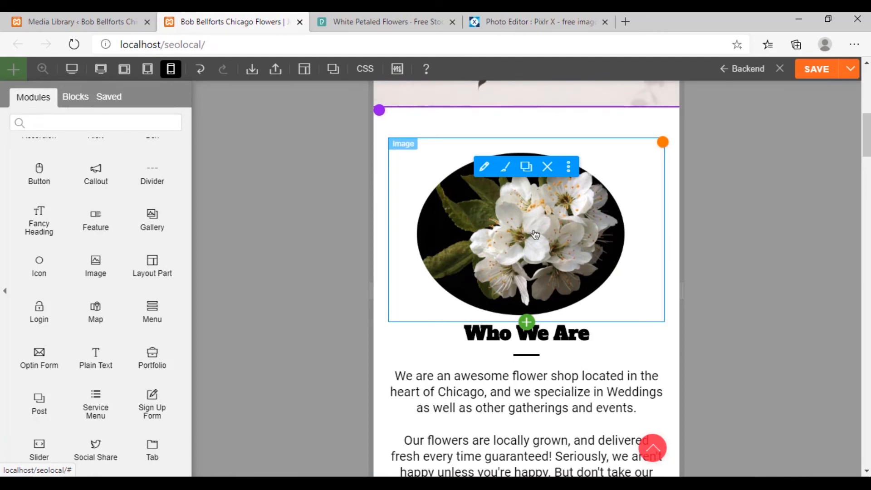
Look through the flower image's mobile styling options and its image settings, including the Drop Shadow appearance
click(505, 168)
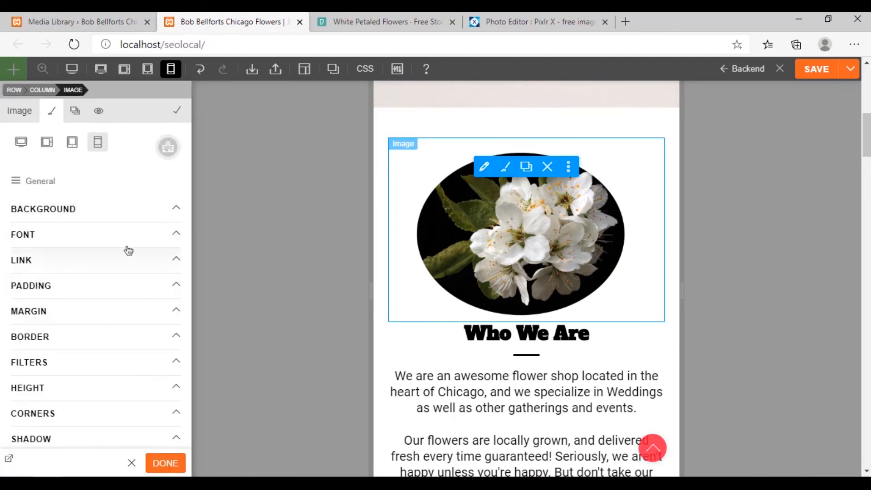
click(30, 183)
click(57, 248)
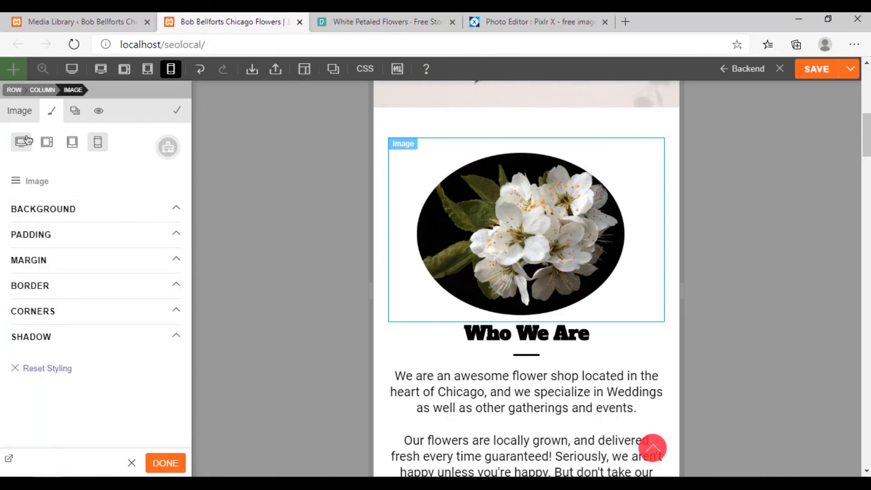
click(18, 111)
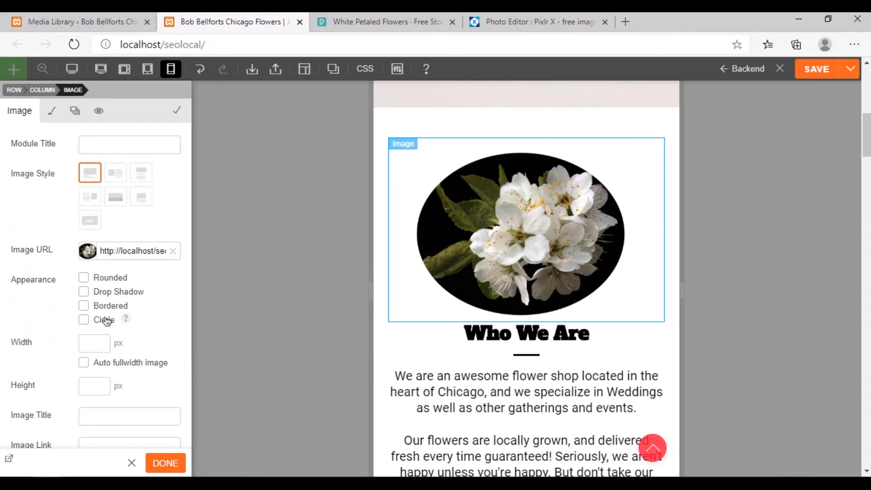
scroll(100, 319, down, 3)
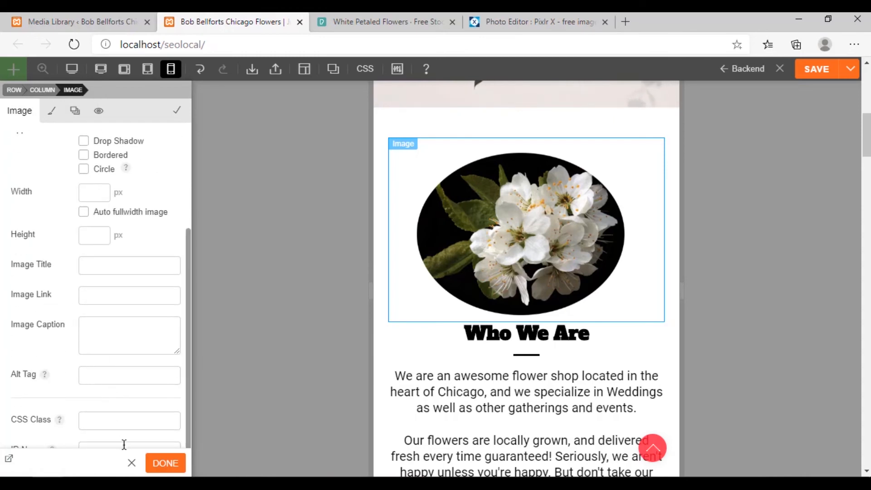
scroll(124, 444, up, 3)
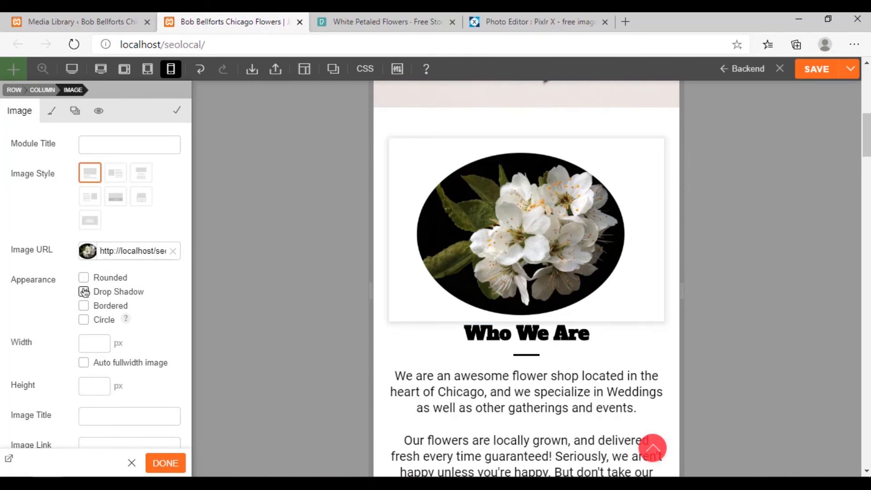
scroll(394, 313, down, 7)
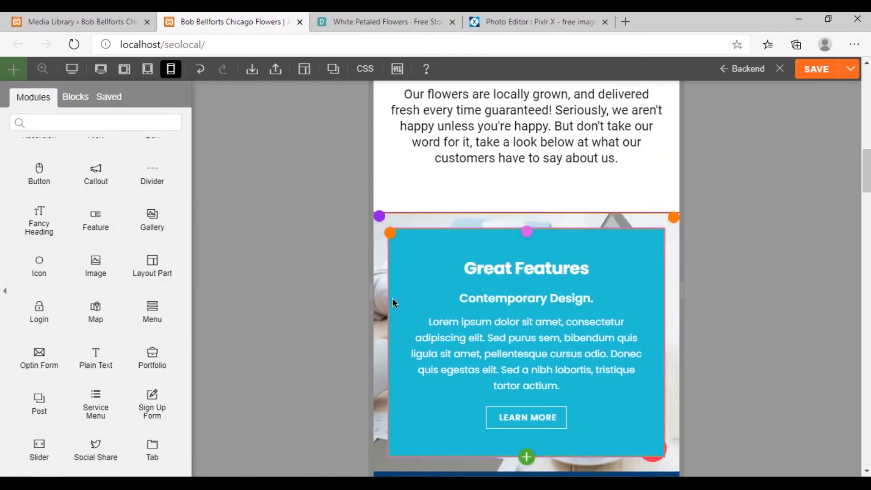
scroll(394, 302, up, 7)
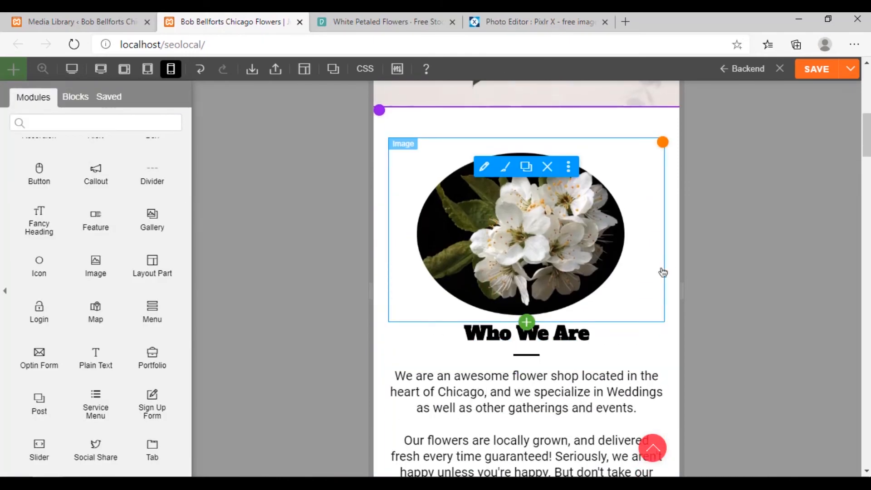
Review the mobile layout of the homepage around the Who We Are section and up to the hero
scroll(302, 314, down, 4)
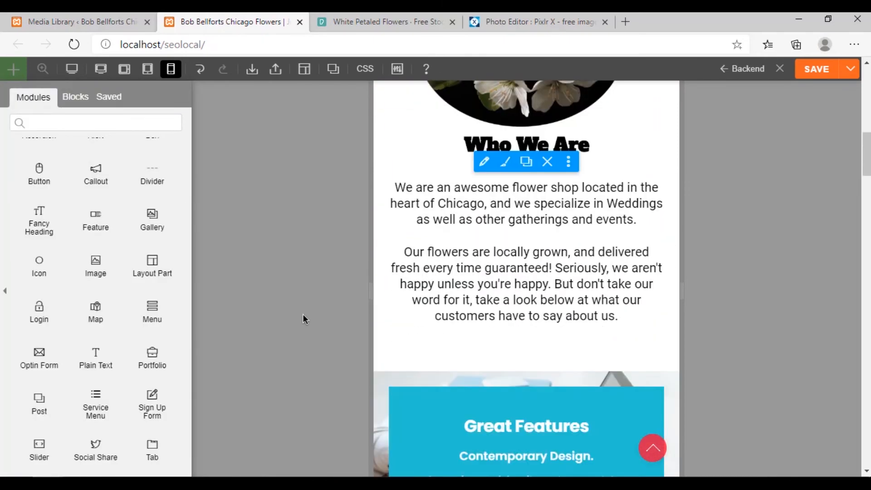
scroll(306, 313, up, 12)
scroll(306, 314, down, 6)
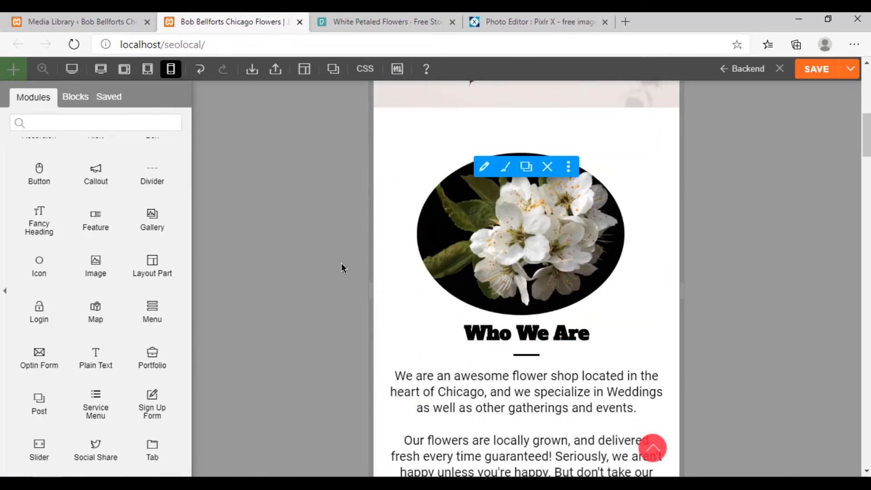
scroll(341, 268, up, 7)
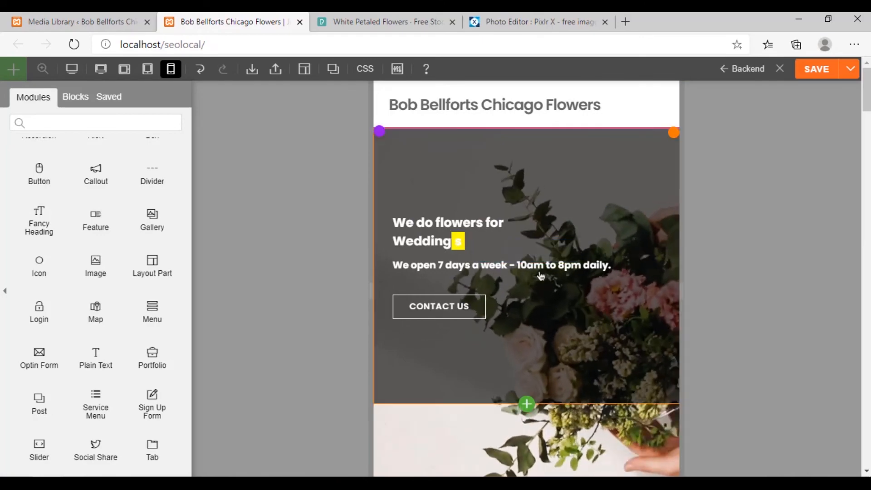
Hide the oval flower image in the Who We Are section on mobile through its visibility settings
scroll(665, 344, down, 20)
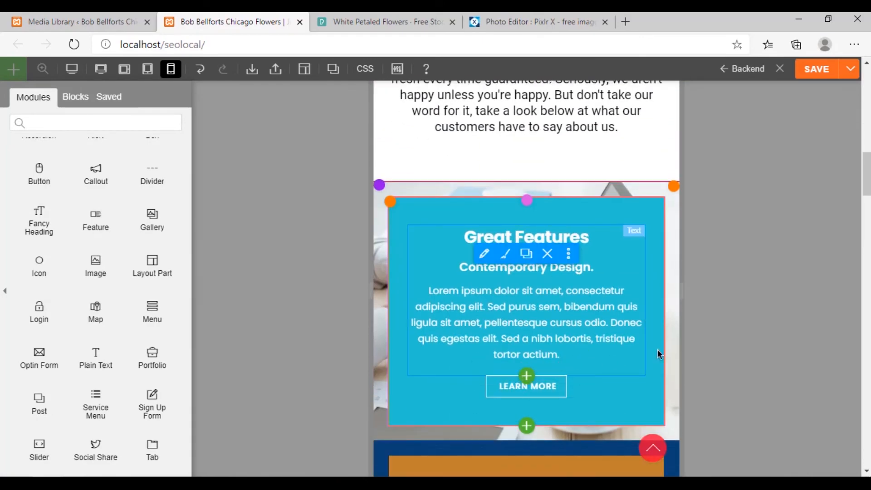
scroll(657, 349, up, 20)
scroll(643, 363, down, 5)
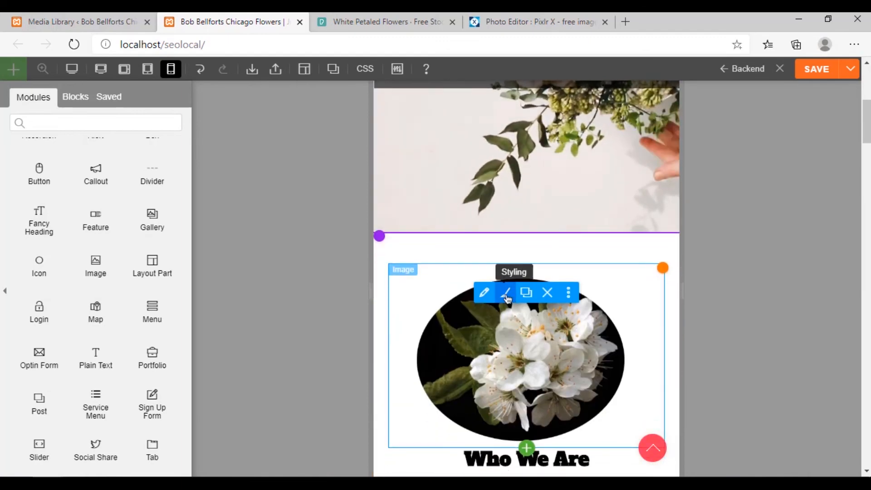
click(505, 292)
click(98, 111)
click(90, 238)
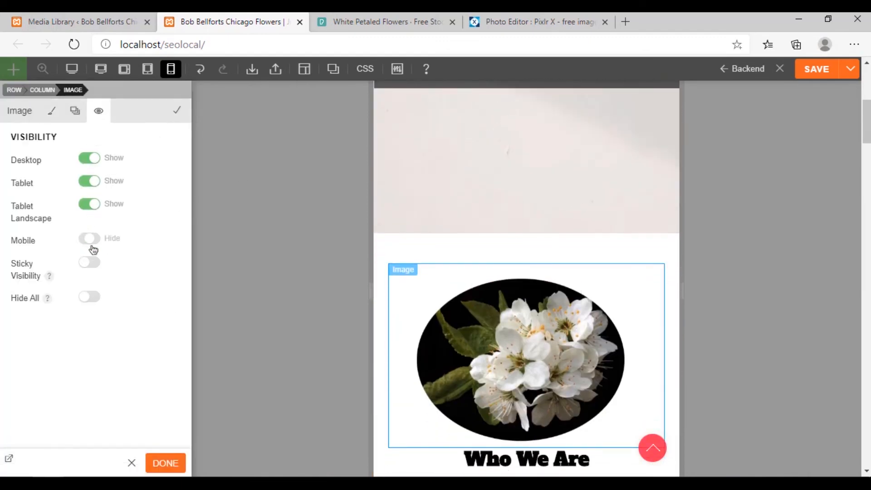
click(166, 463)
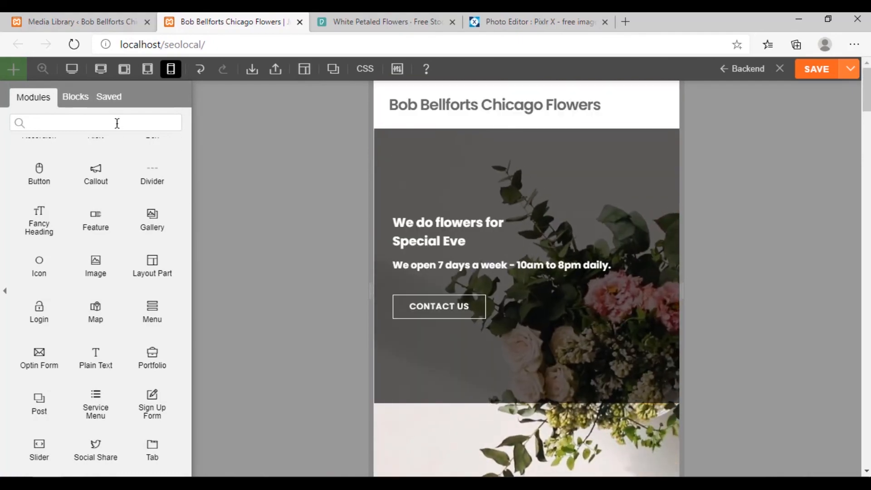
Switch the builder back to the desktop preview and check the hero and Who We Are section
click(96, 70)
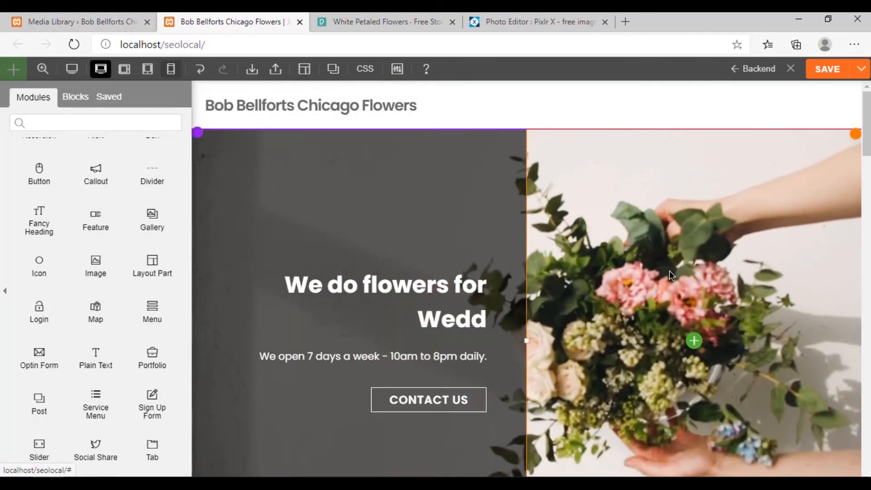
scroll(666, 298, down, 4)
scroll(535, 292, up, 5)
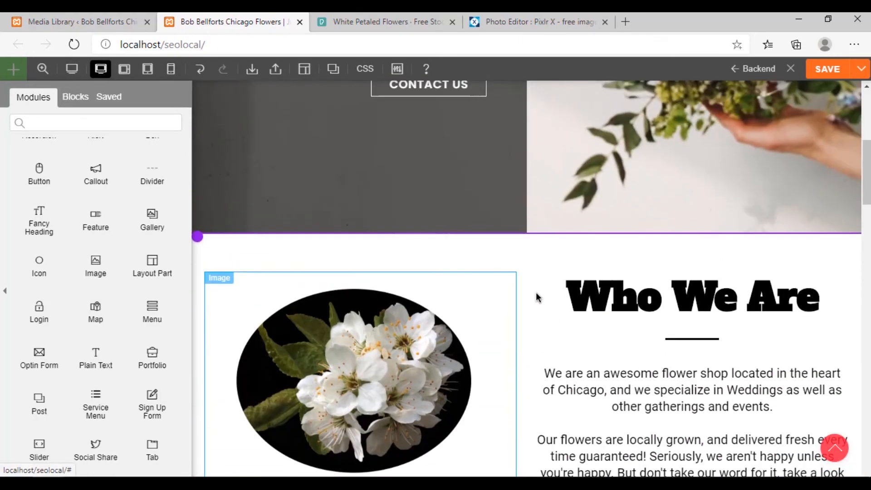
scroll(535, 292, up, 6)
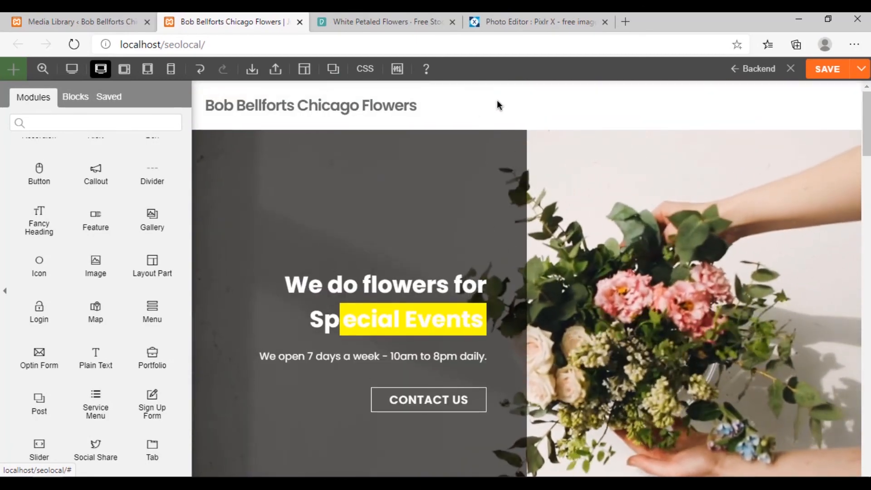
Examine the desktop homepage from the Who We Are section down to the Contact Us section
scroll(497, 99, down, 8)
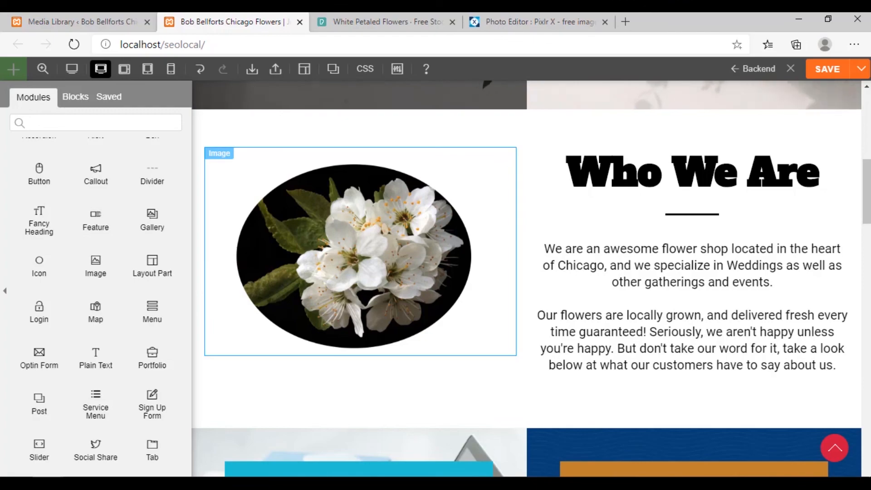
scroll(613, 351, down, 20)
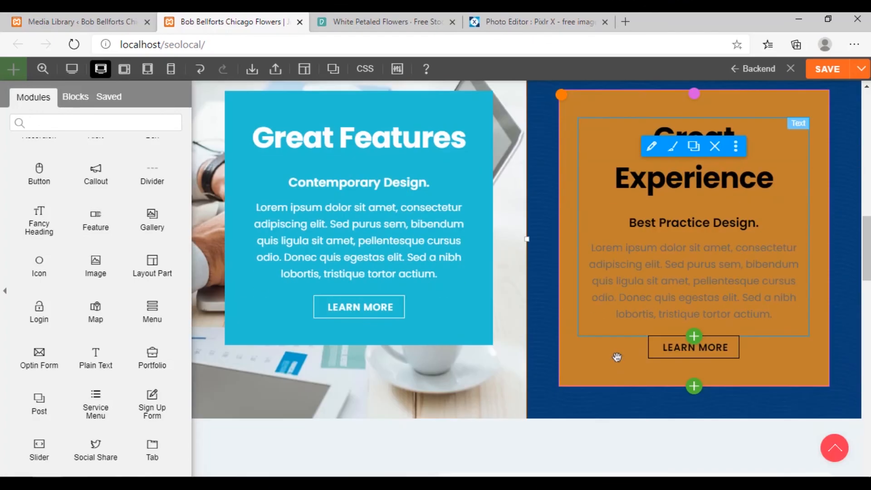
scroll(526, 370, up, 7)
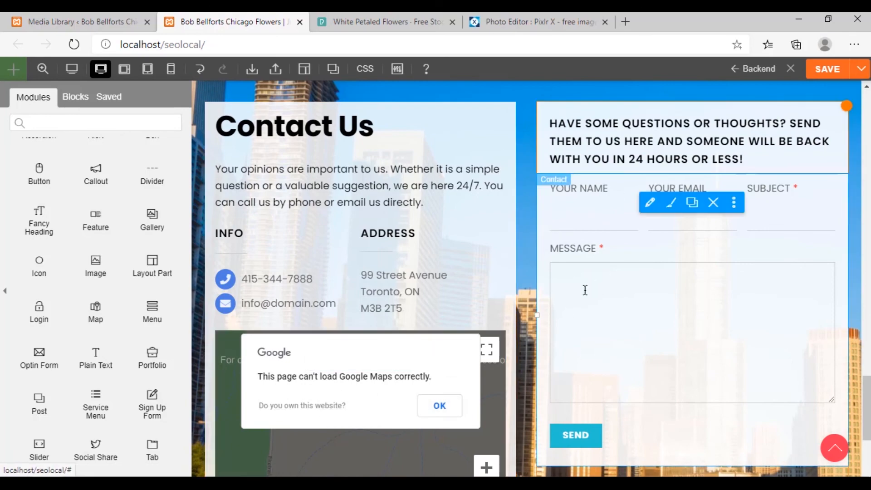
scroll(537, 306, up, 10)
scroll(536, 393, up, 5)
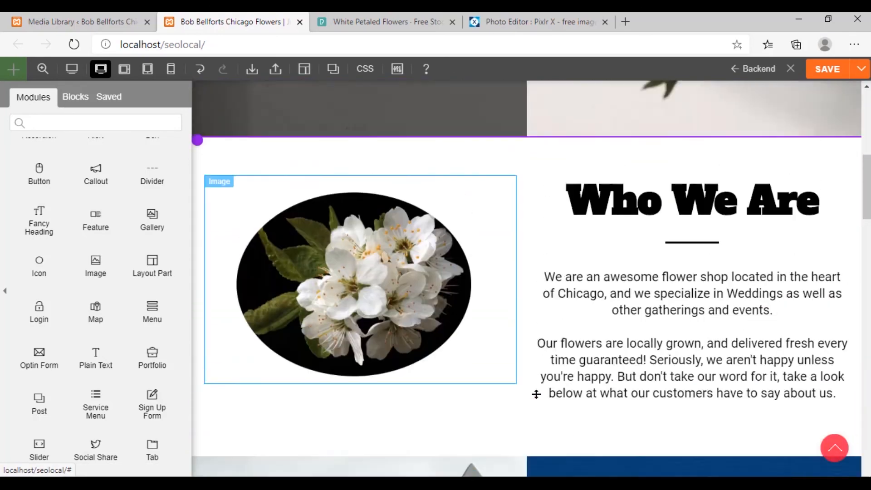
Review the client logos, Easy Access and Great Features sections below the Who We Are section
scroll(537, 385, down, 10)
scroll(540, 379, down, 10)
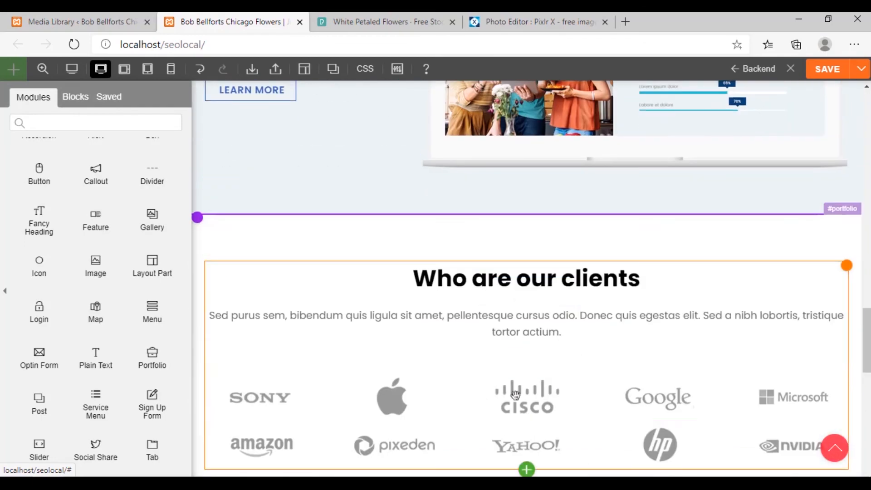
scroll(518, 272, up, 3)
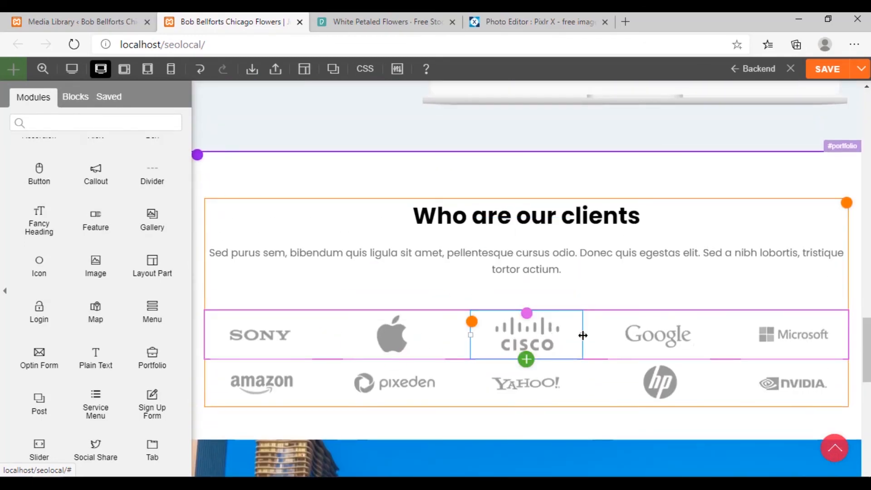
scroll(606, 284, up, 5)
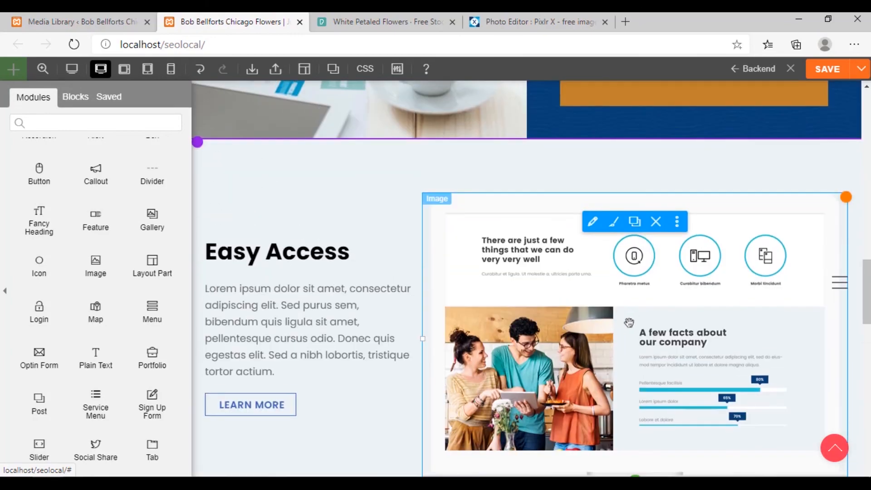
scroll(629, 322, up, 5)
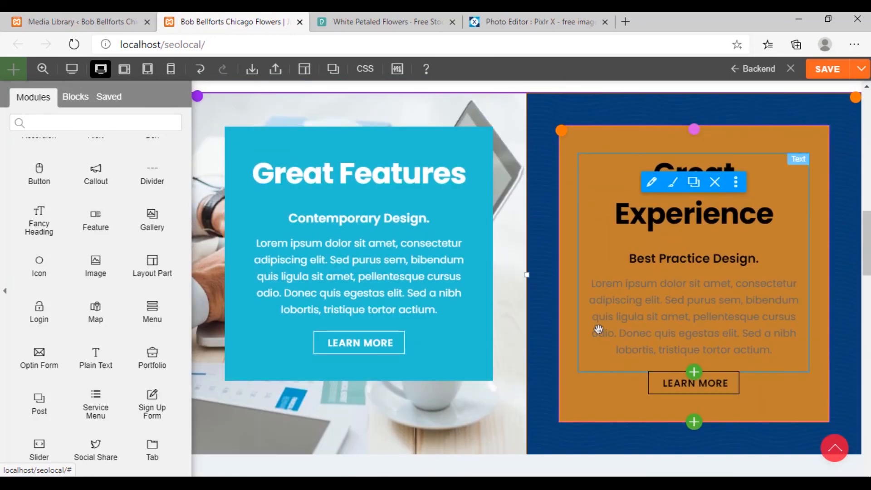
scroll(599, 329, up, 5)
scroll(534, 367, up, 7)
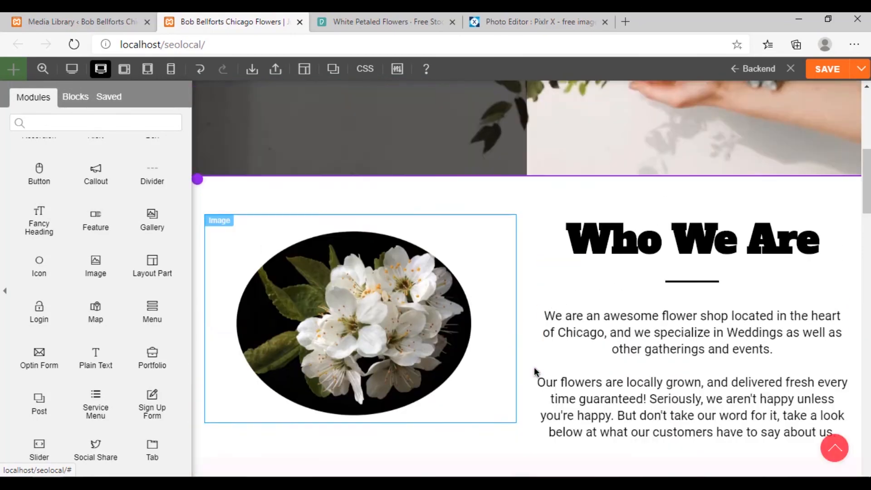
scroll(534, 368, down, 6)
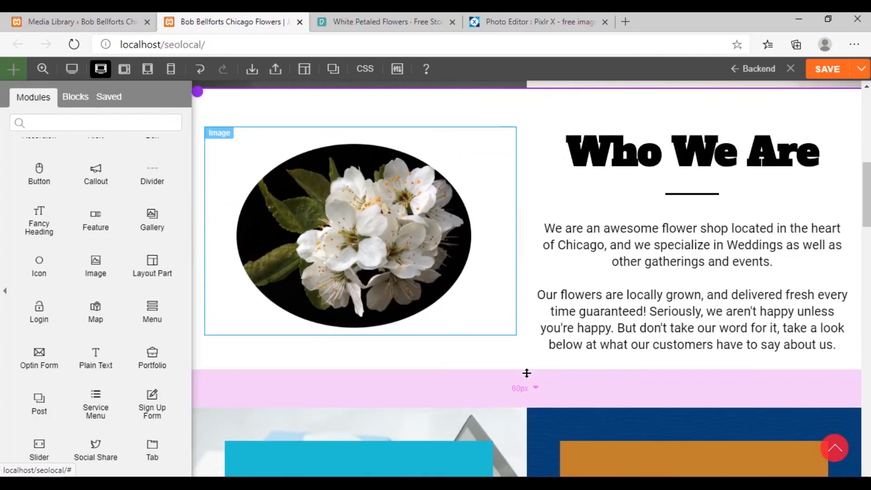
scroll(525, 373, up, 2)
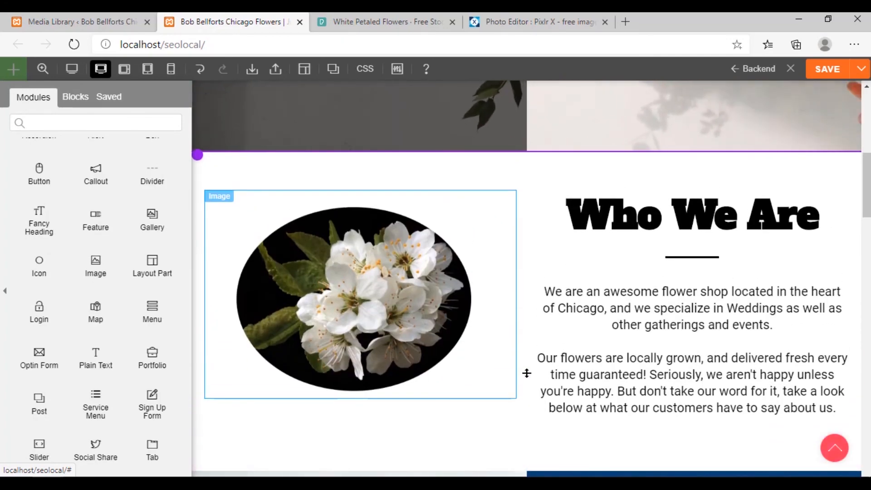